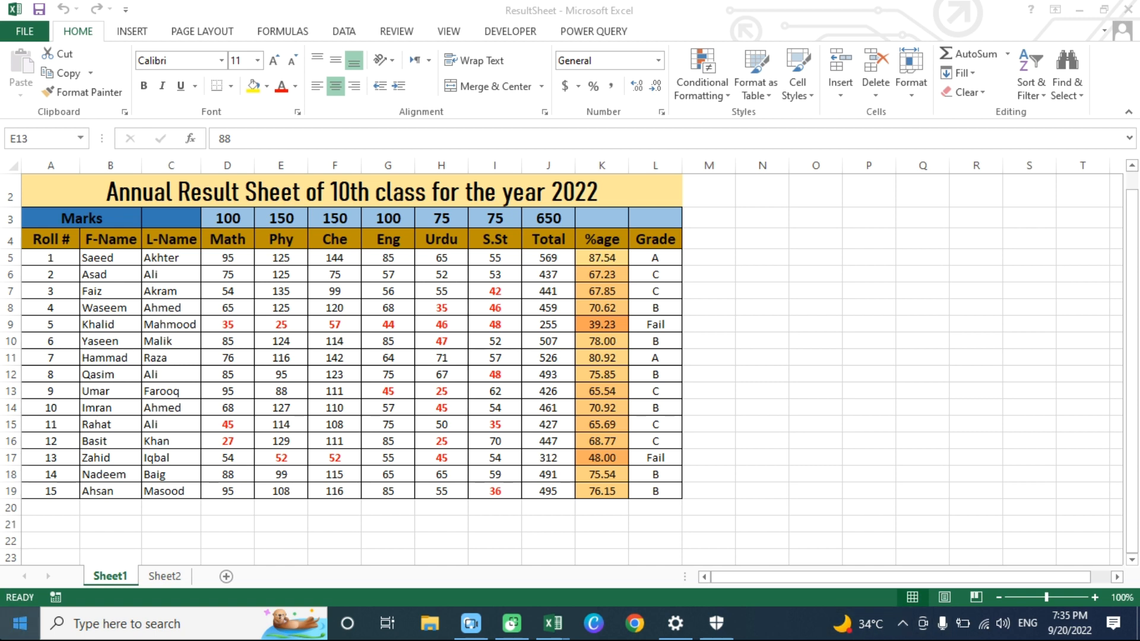
- Examine the student entries in the F-Name and L-Name columns
drag(103, 241, 108, 488)
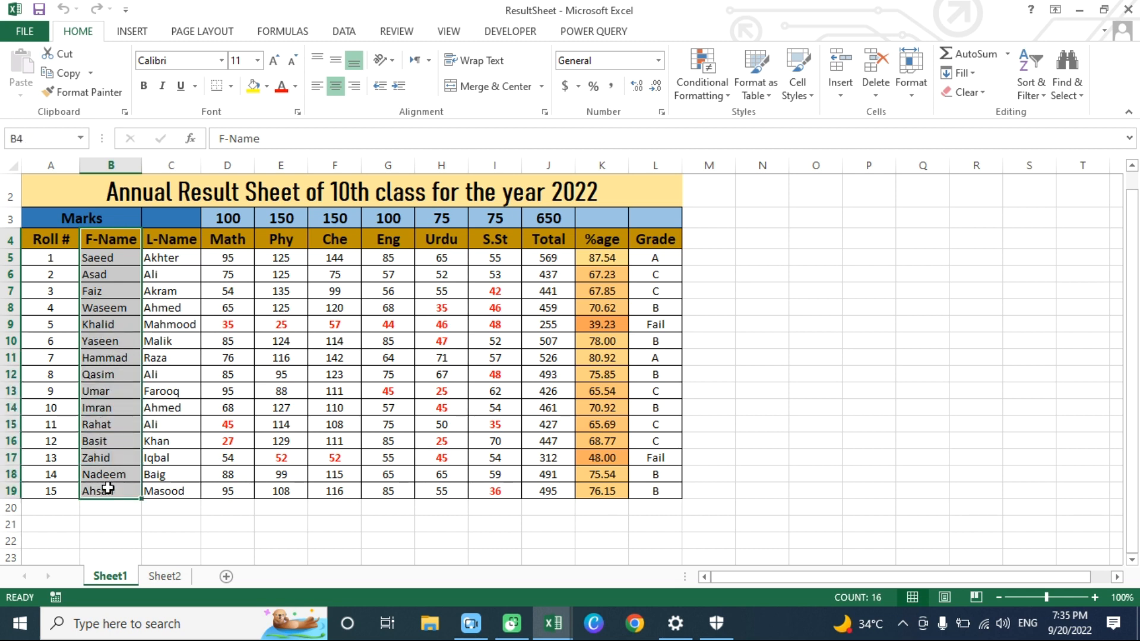
click(164, 240)
drag(165, 239, 165, 488)
click(101, 260)
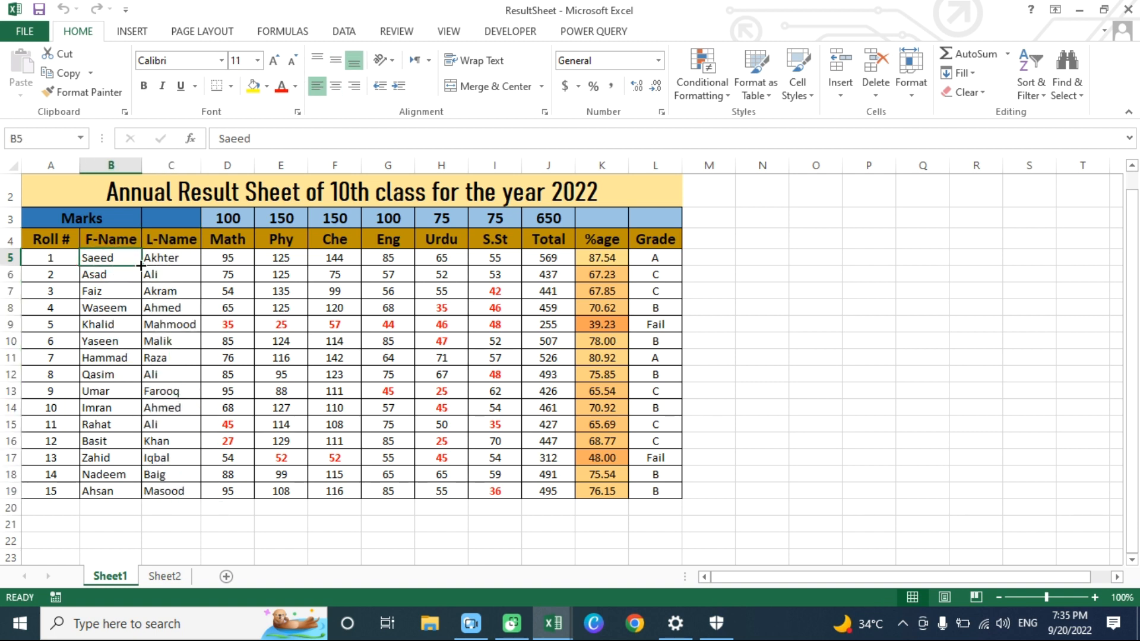
click(172, 256)
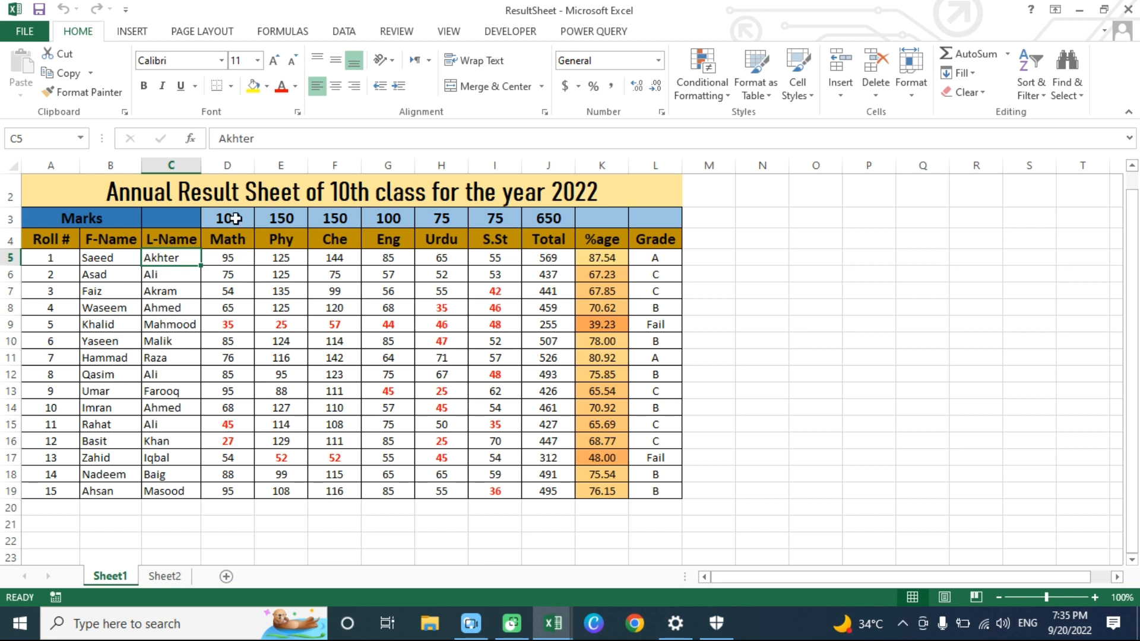
click(228, 165)
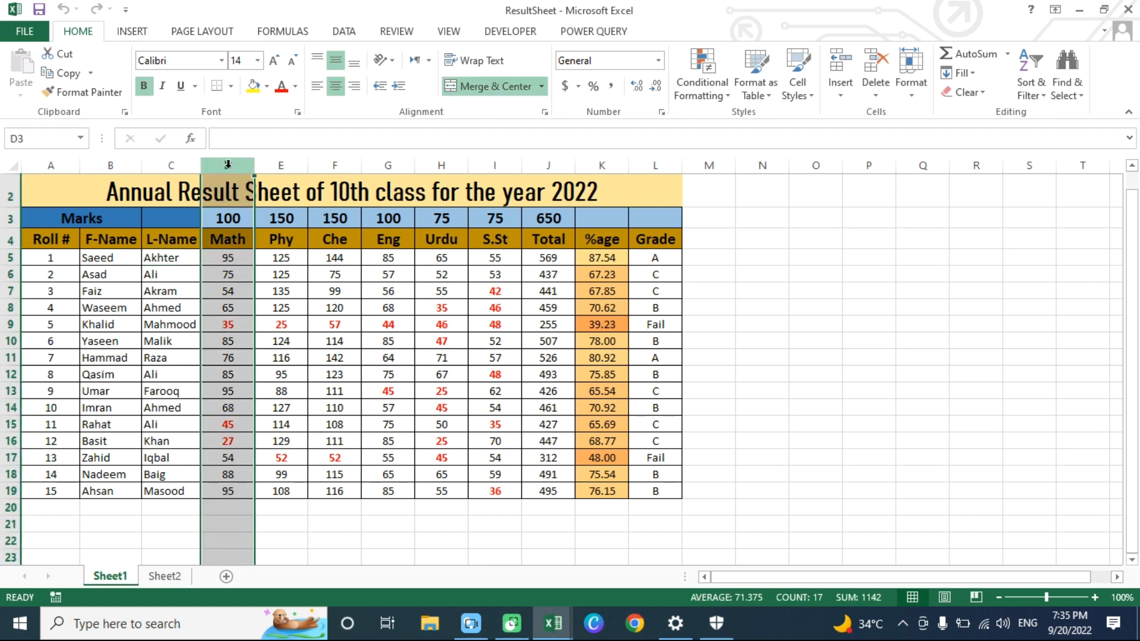
right_click(229, 171)
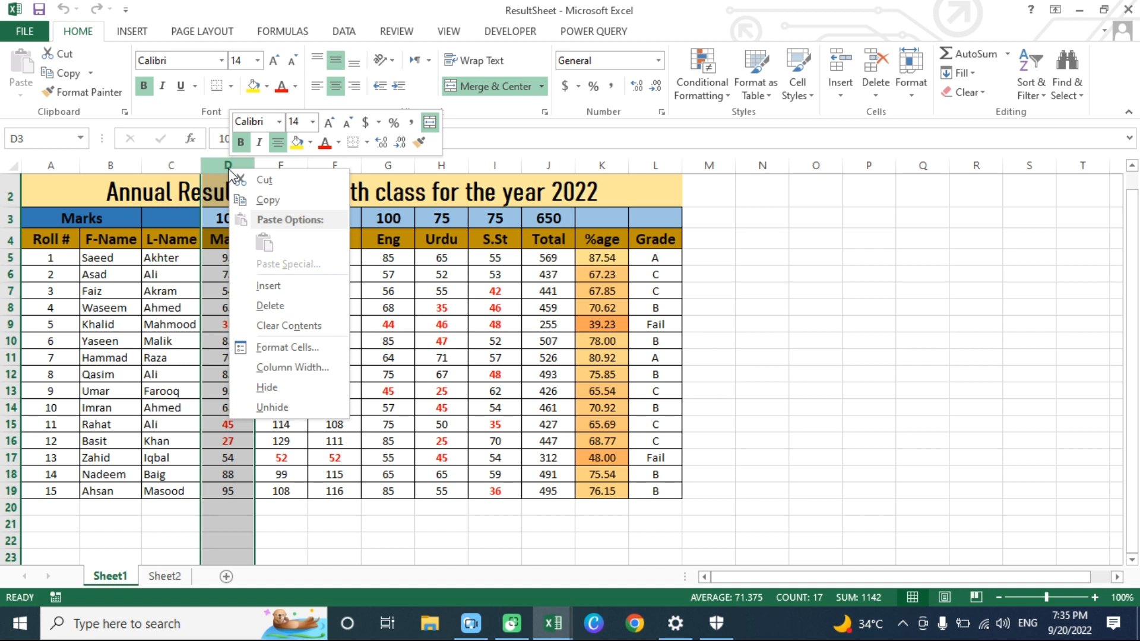
click(178, 258)
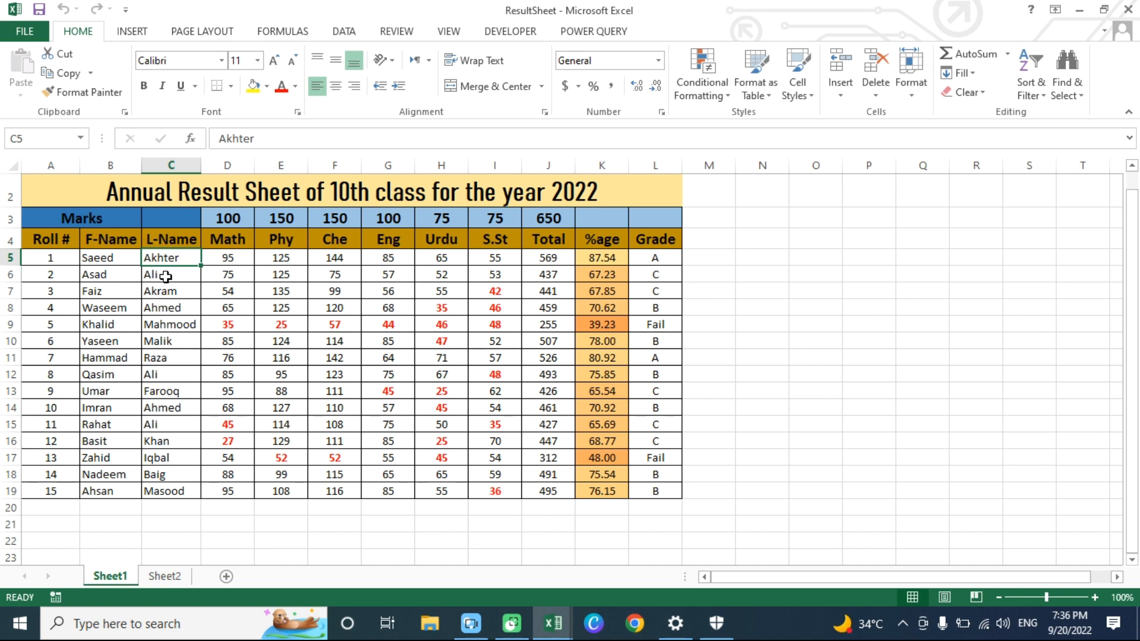
click(165, 276)
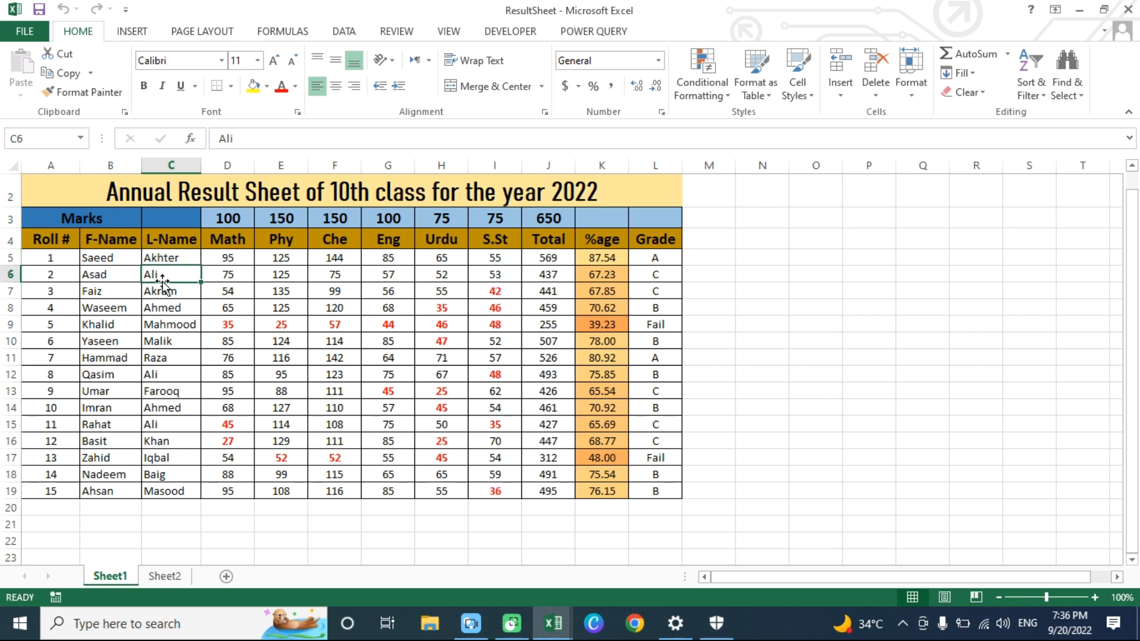
click(231, 165)
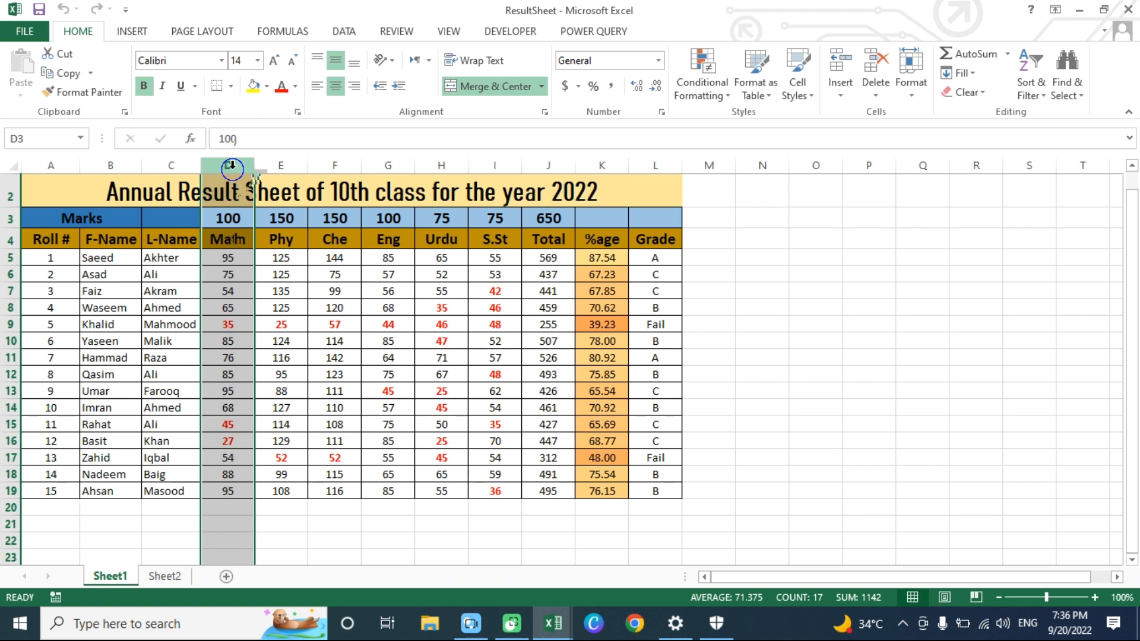
right_click(231, 167)
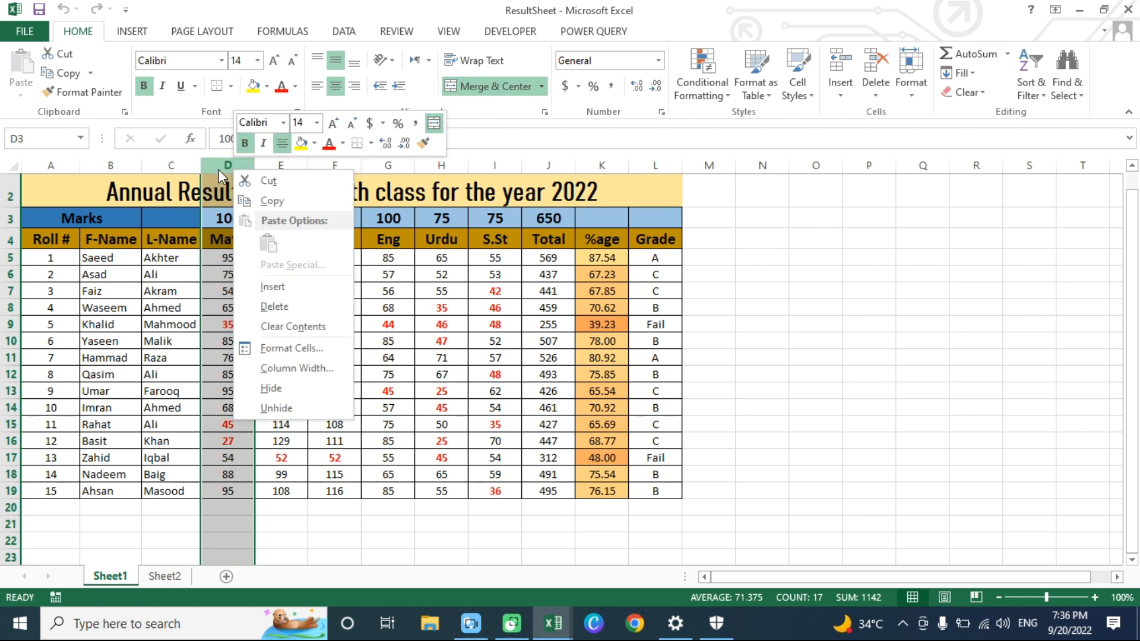
- Insert a blank column between the L-Name and Math columns and widen it
click(220, 164)
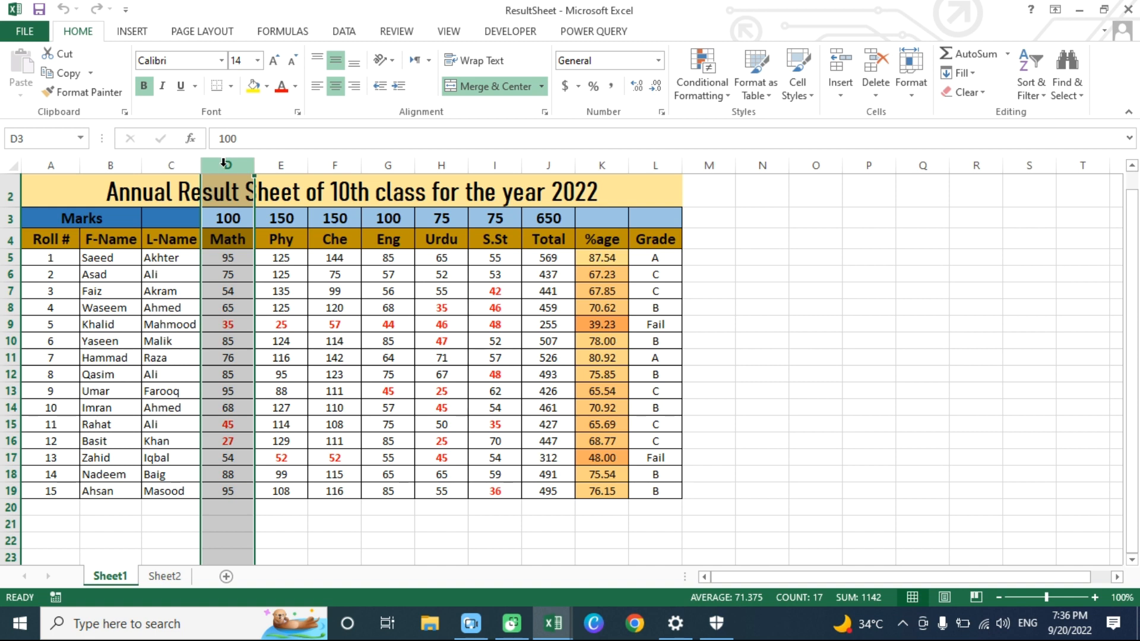
right_click(225, 166)
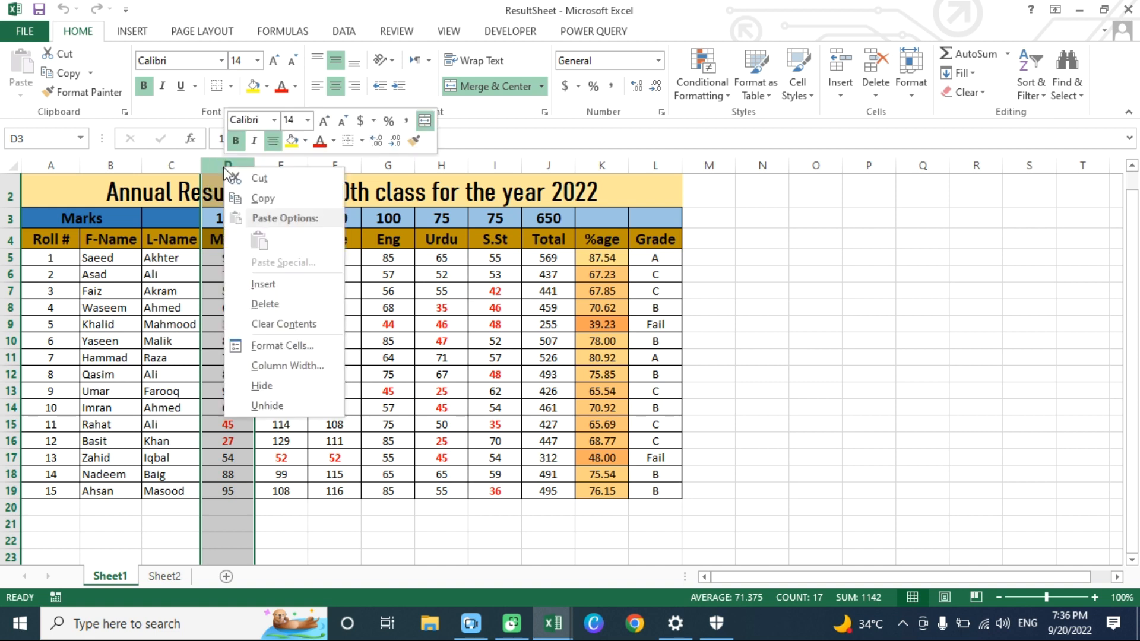
click(257, 286)
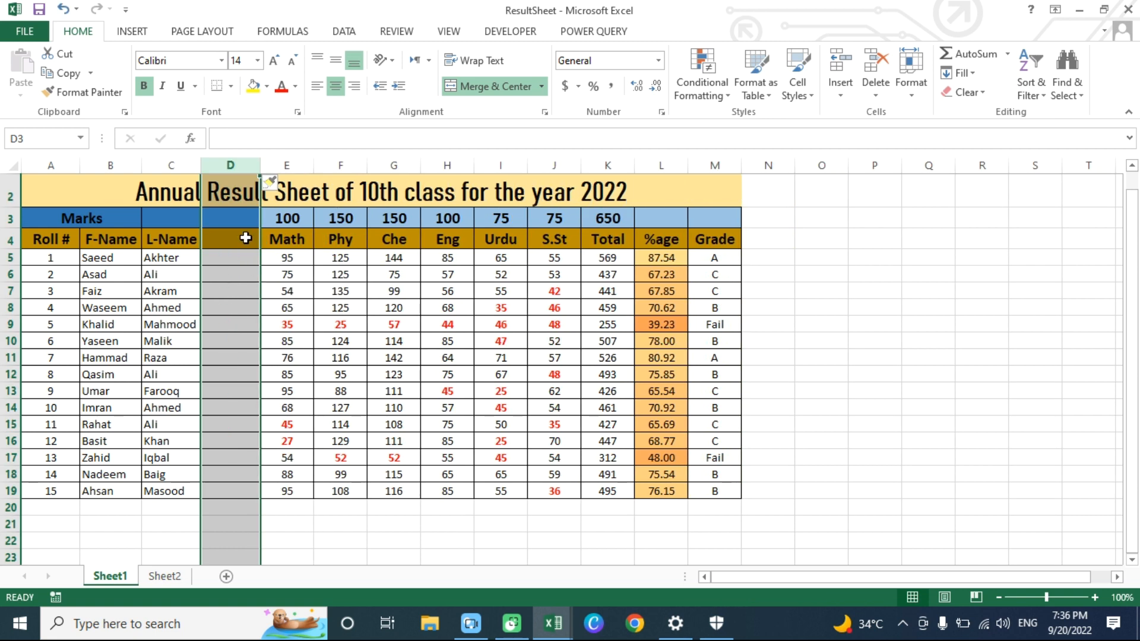
drag(259, 165, 298, 165)
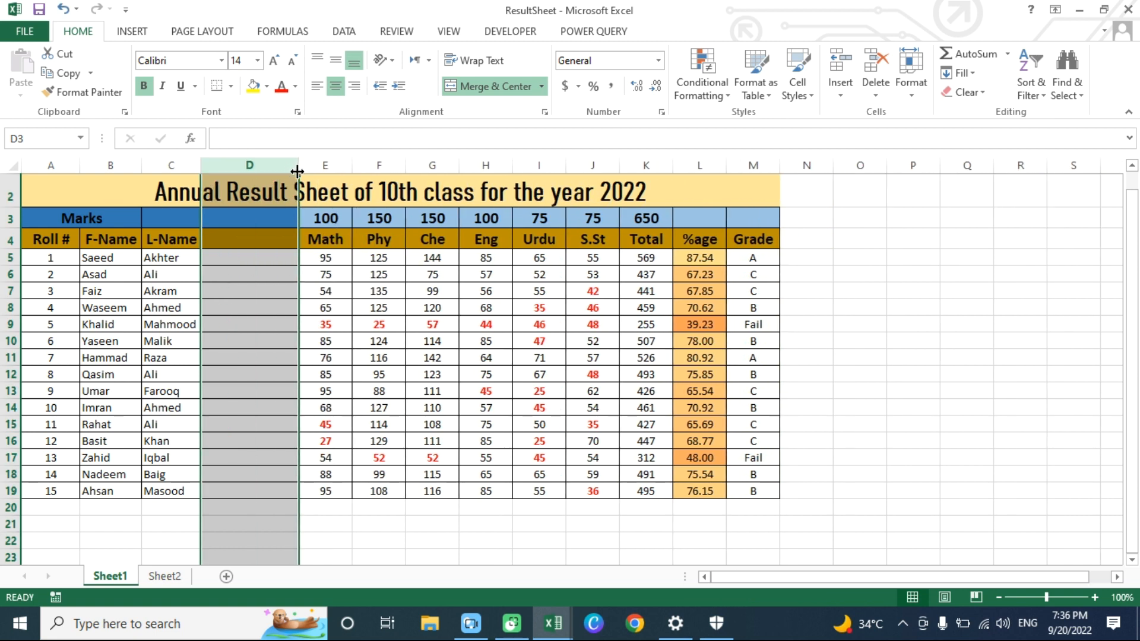
- Enter the header "Full Name" in cell D4 of the new column
click(244, 244)
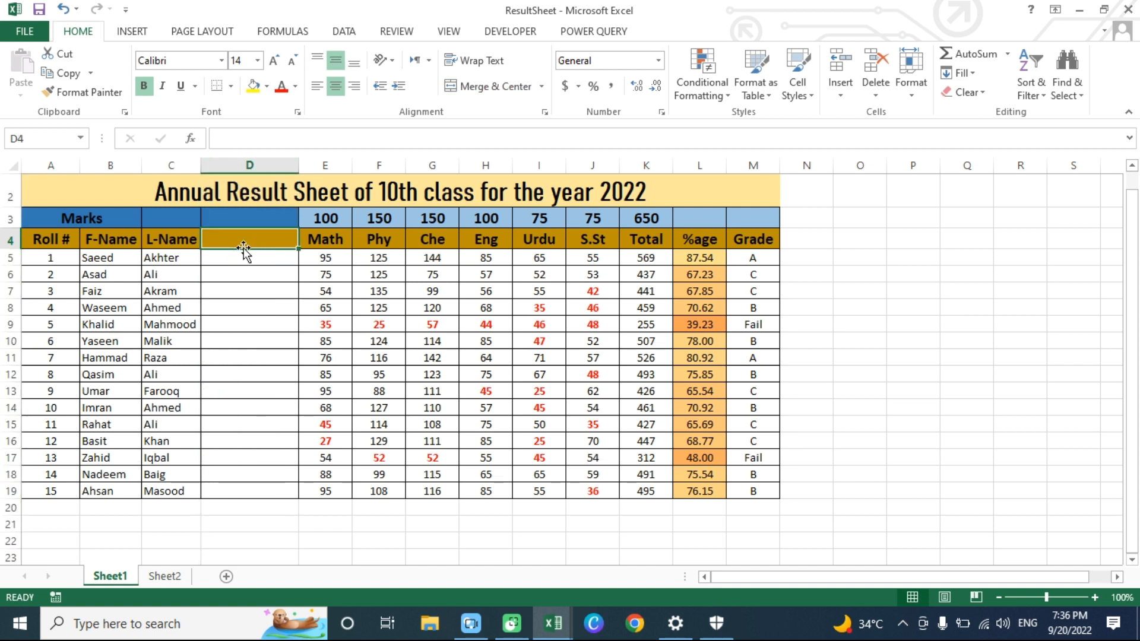
text(Full Name)
key(Return)
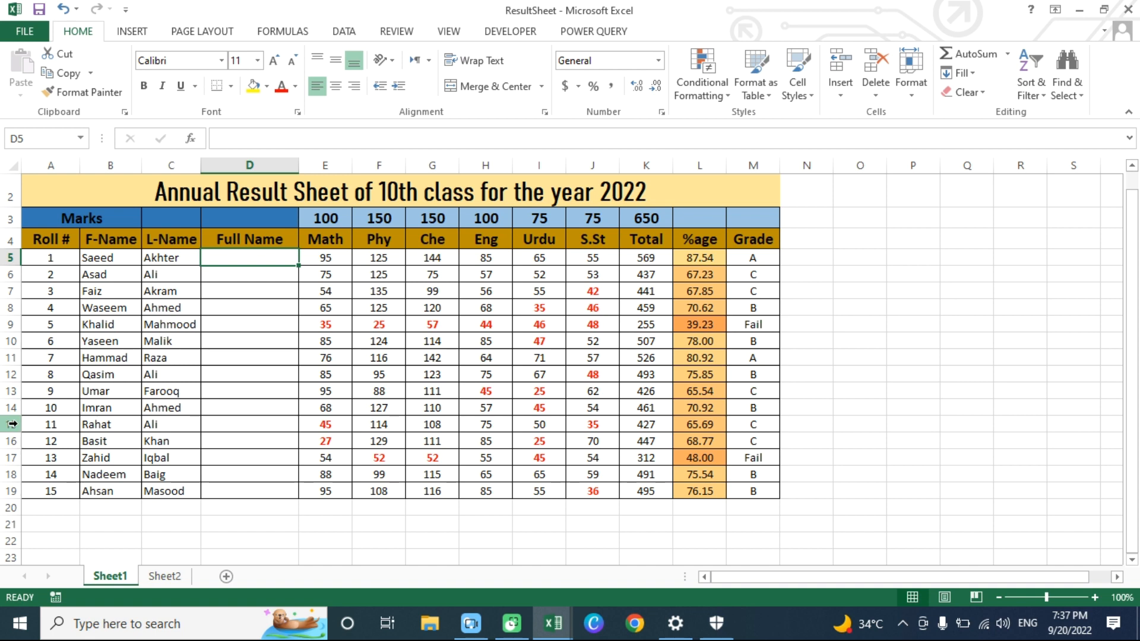
- Enter the formula =CONCATENATE(B5," ",C5) in cell D5 to join the first and last name with a space
text(=)
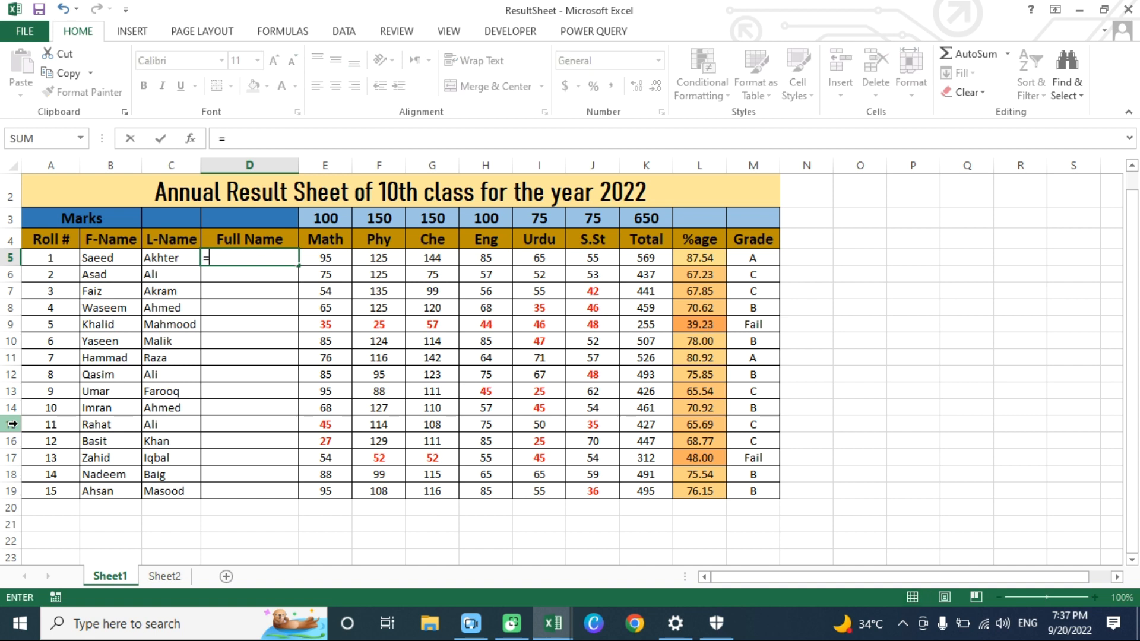
text(CONC)
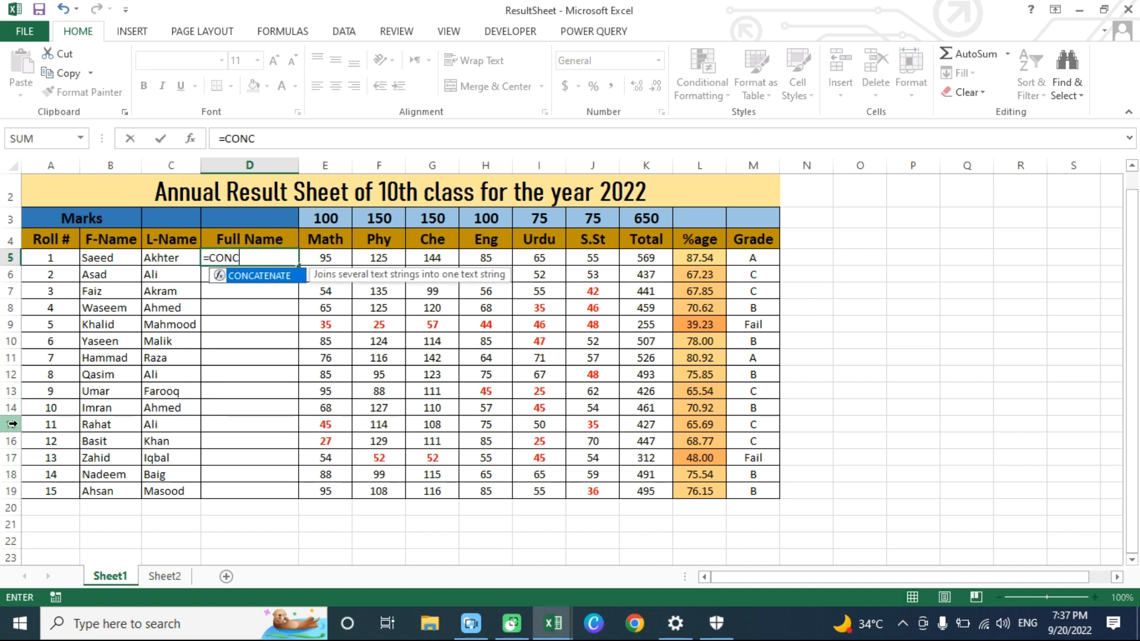
text(ATENATE)
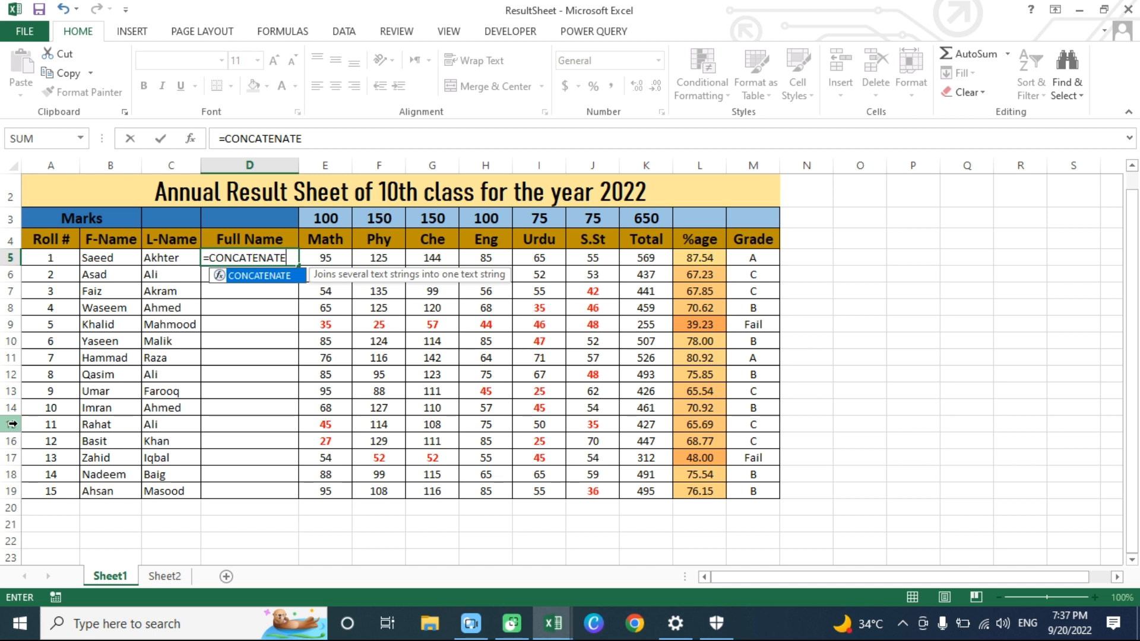
text(()
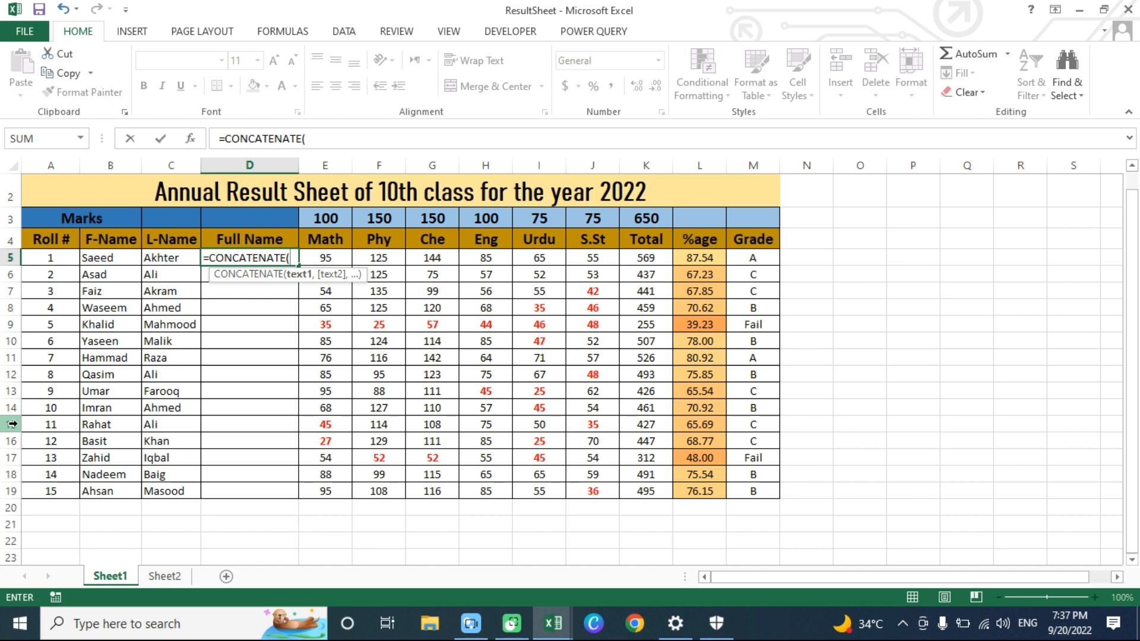
text(B)
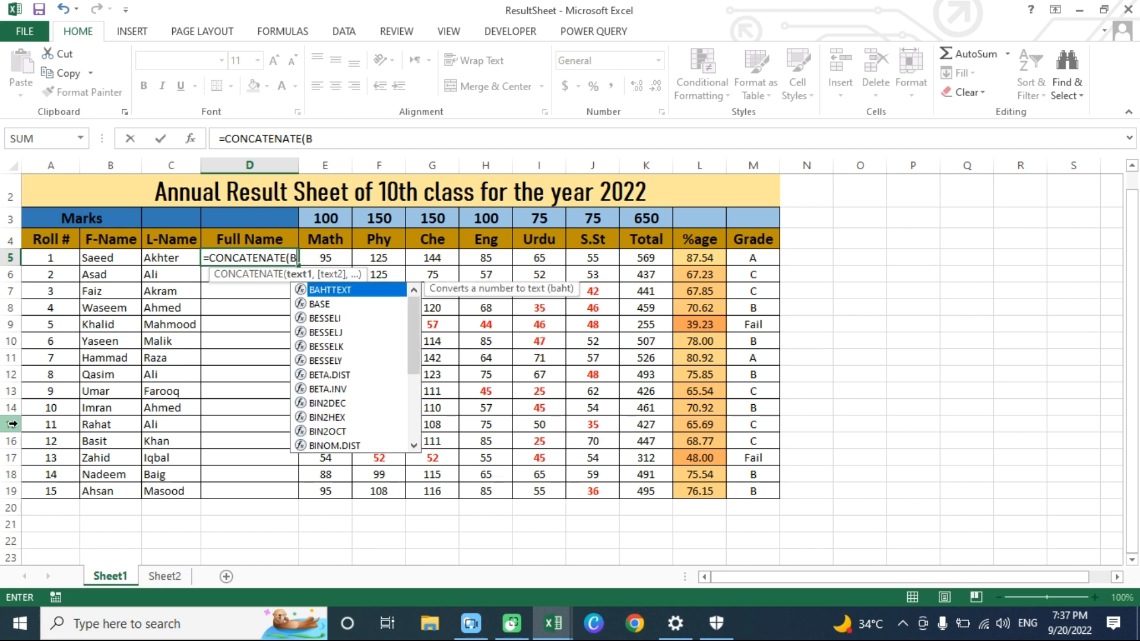
text(5)
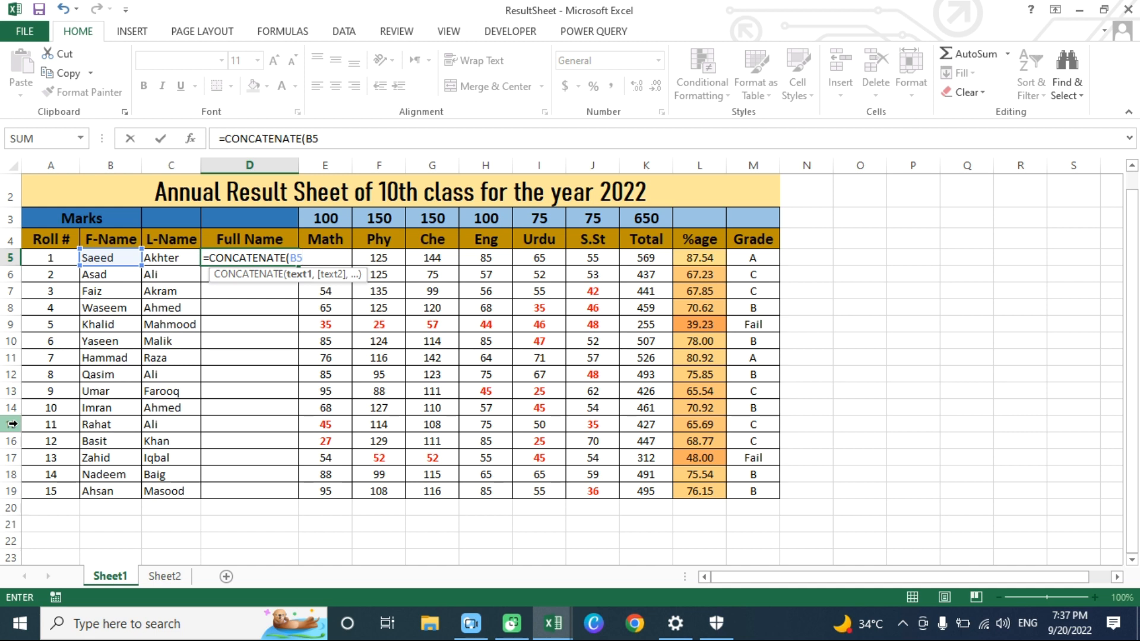
text(,)
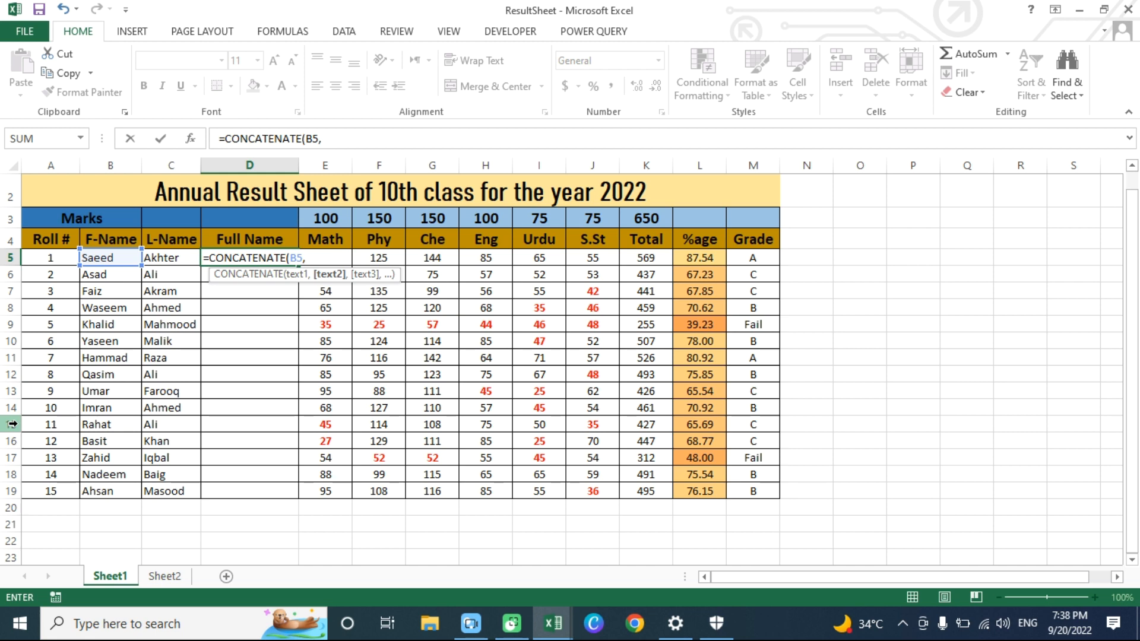
text(" ",)
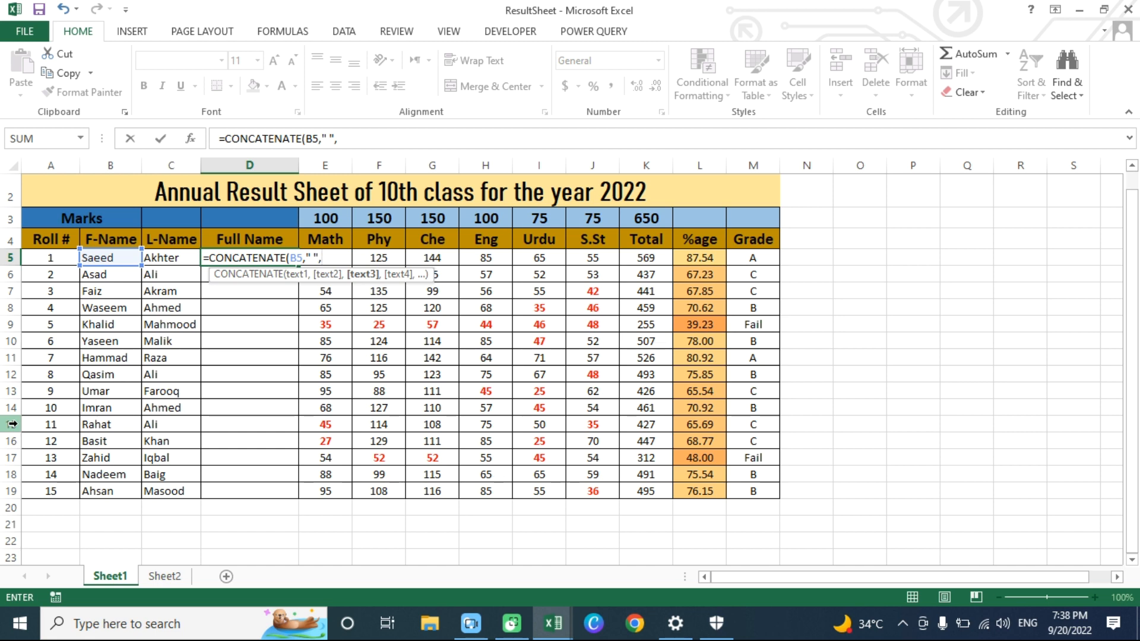
text(C5)
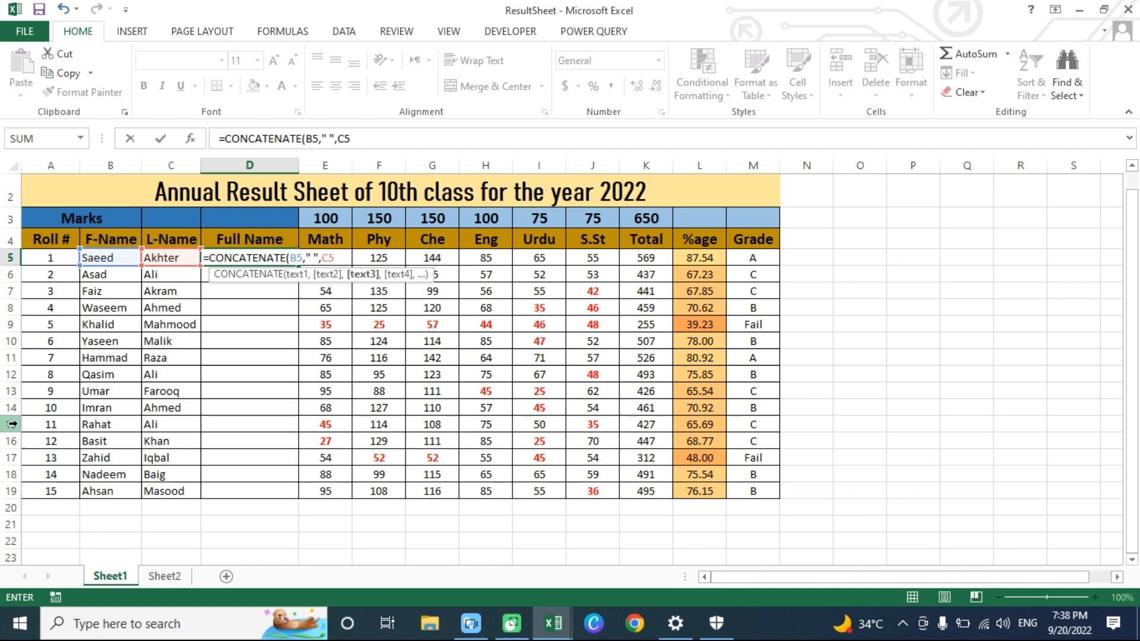
text())
key(Return)
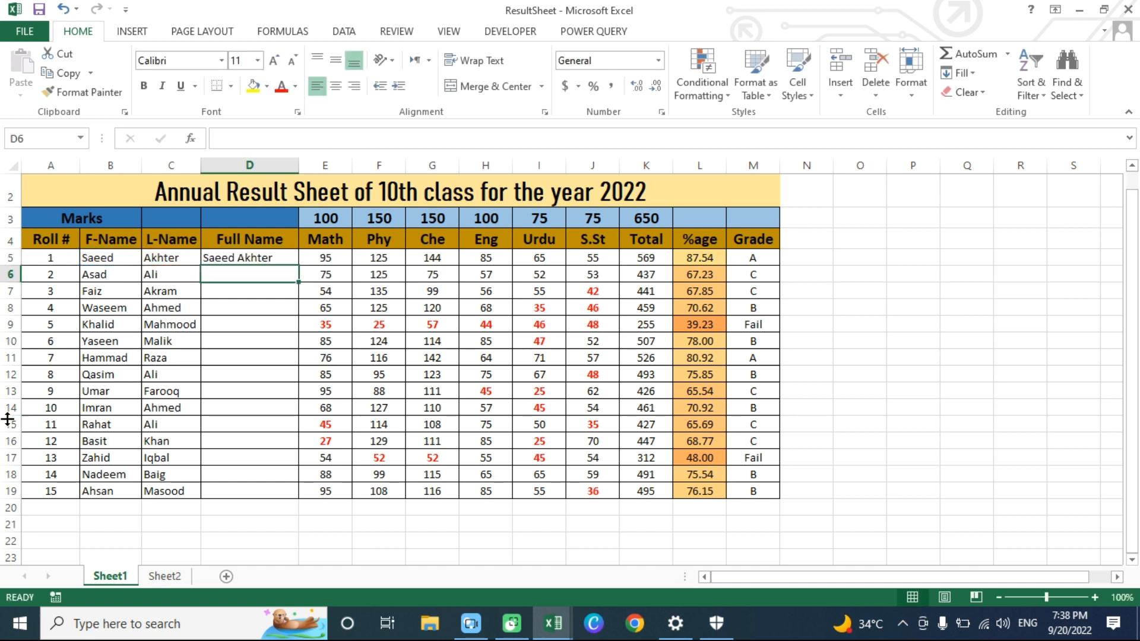
- Fill the CONCATENATE formula from D5 down to D19 for all students
click(95, 258)
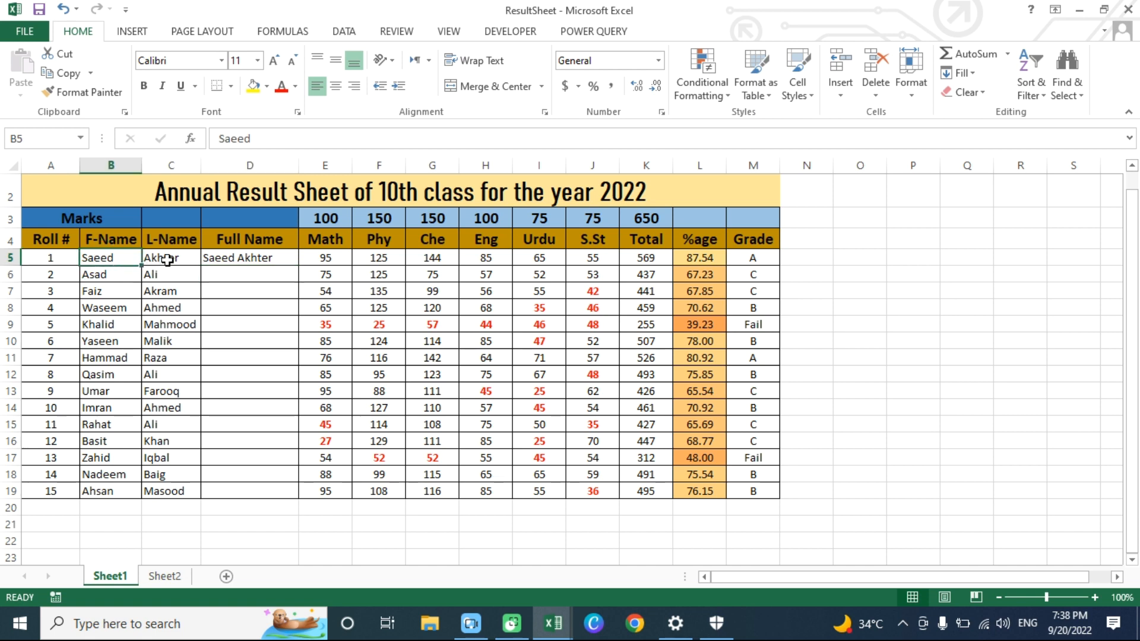
click(158, 258)
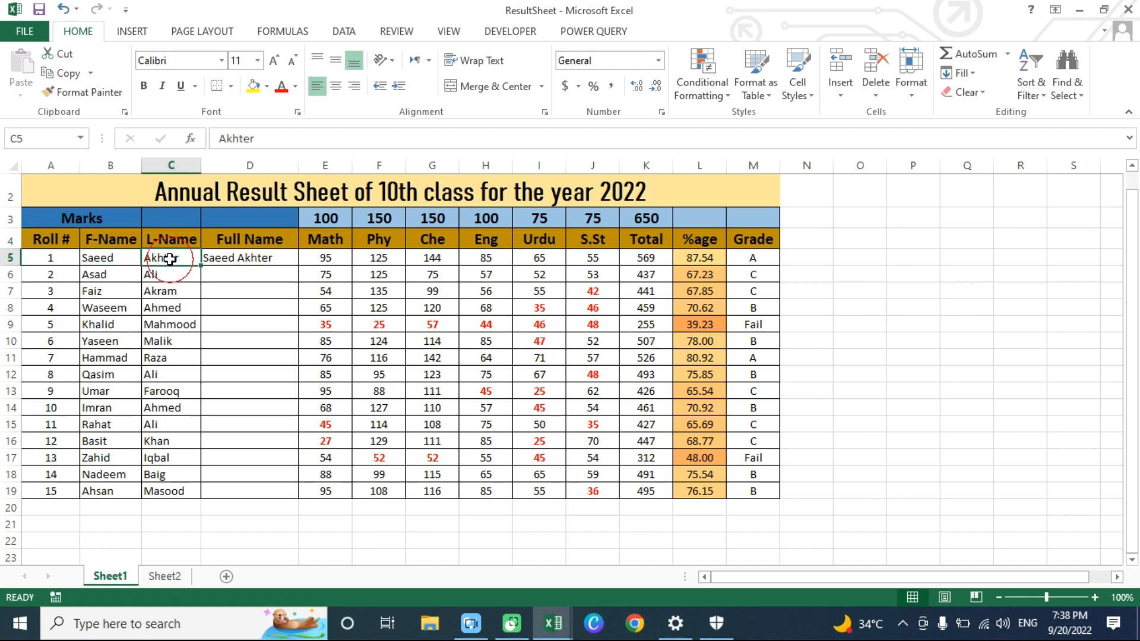
click(253, 257)
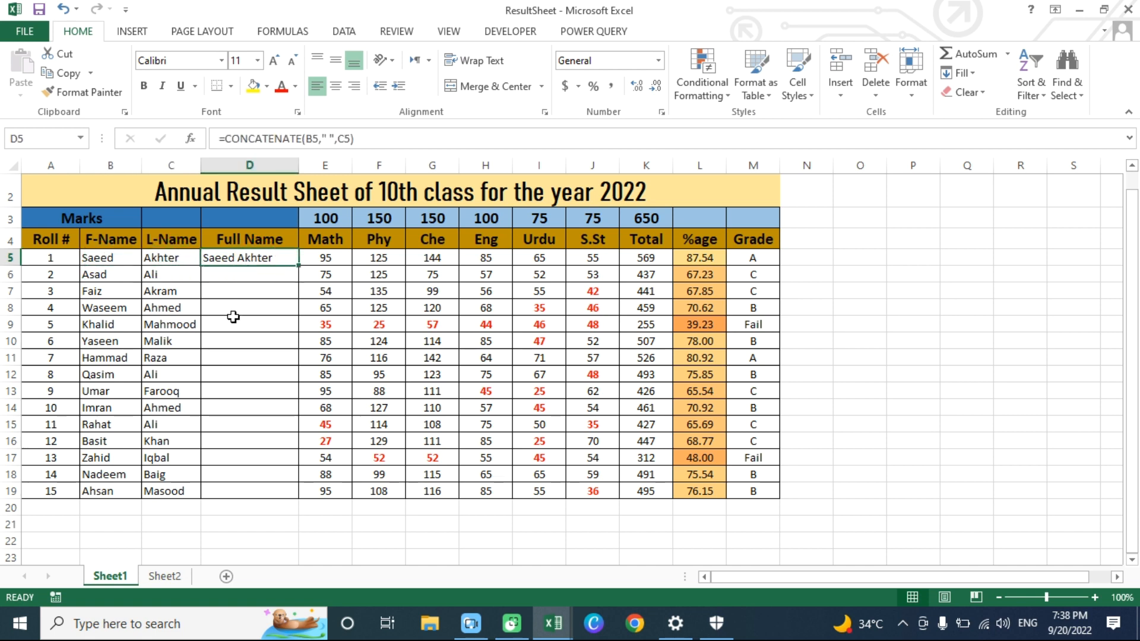
drag(300, 266, 284, 500)
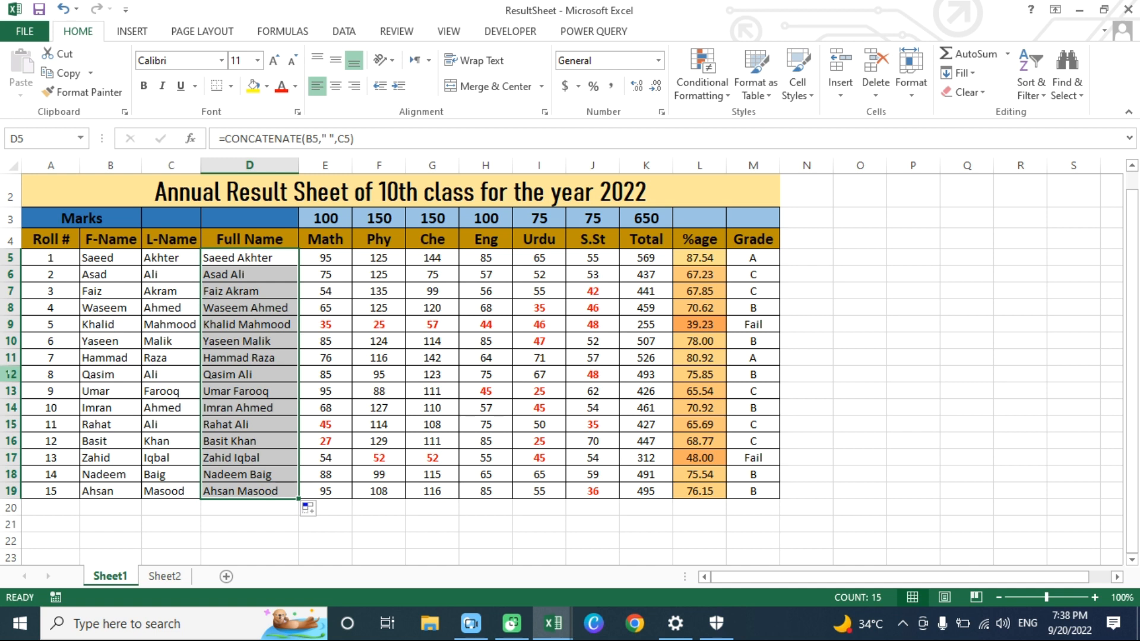
click(240, 310)
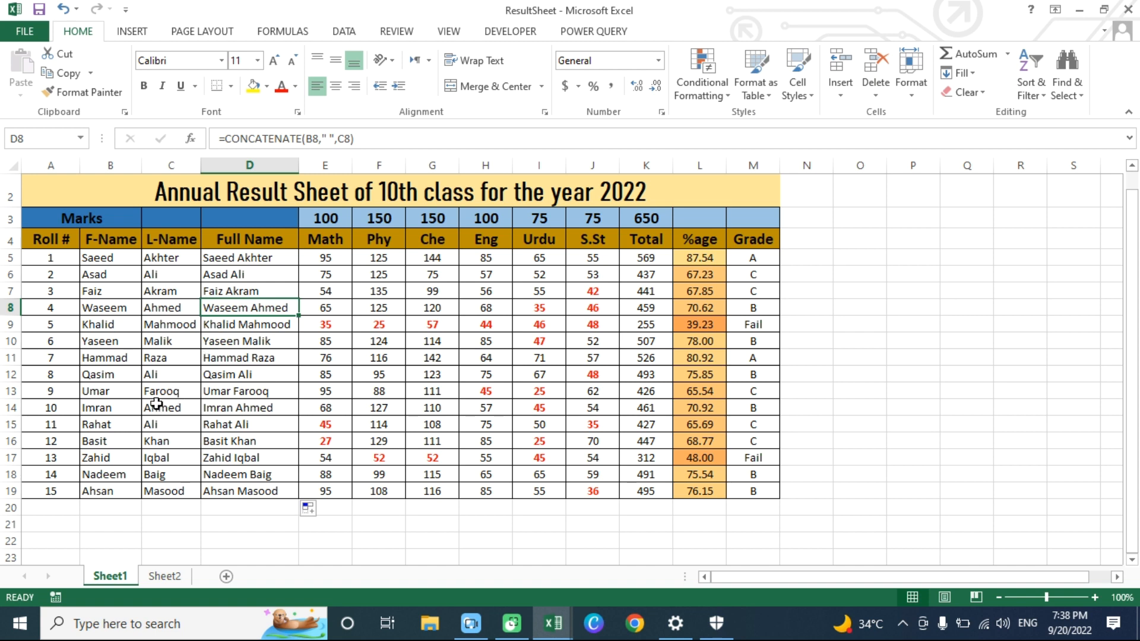
- Clear the first and last names in B5:C19 as a test of the formula, and undo the deletion
drag(102, 261, 173, 481)
key(ctrl+c)
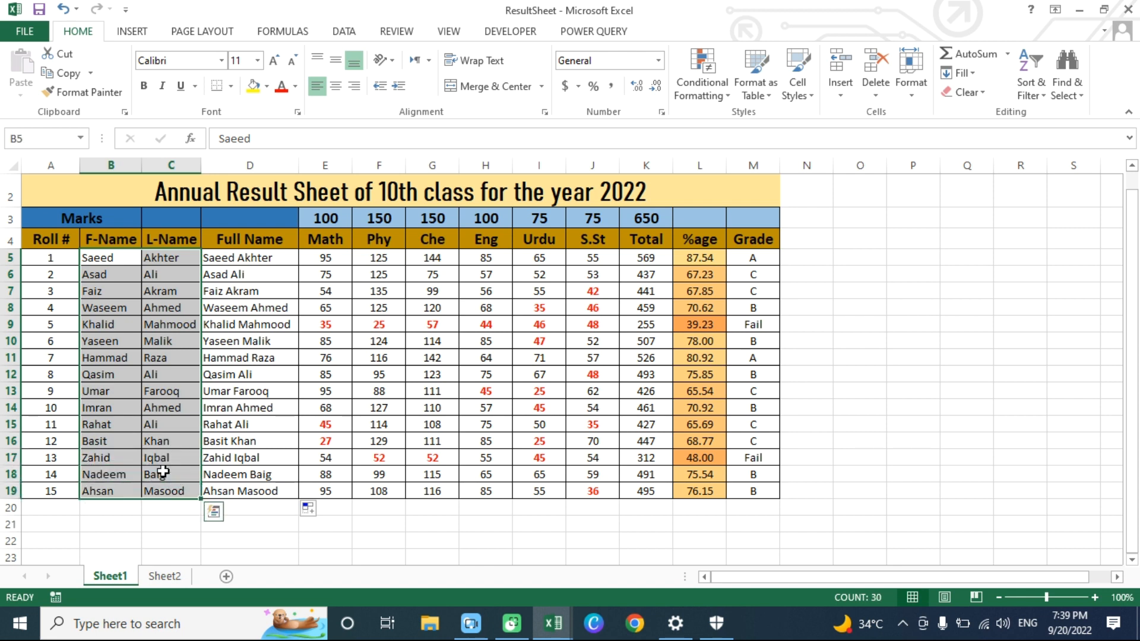
key(Delete)
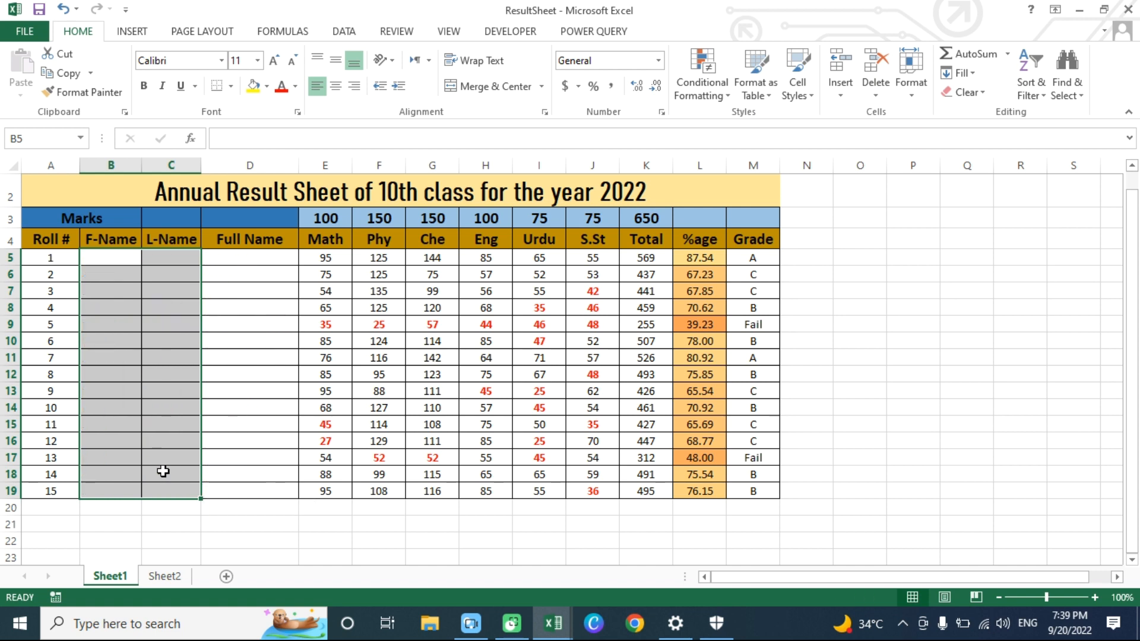
click(117, 261)
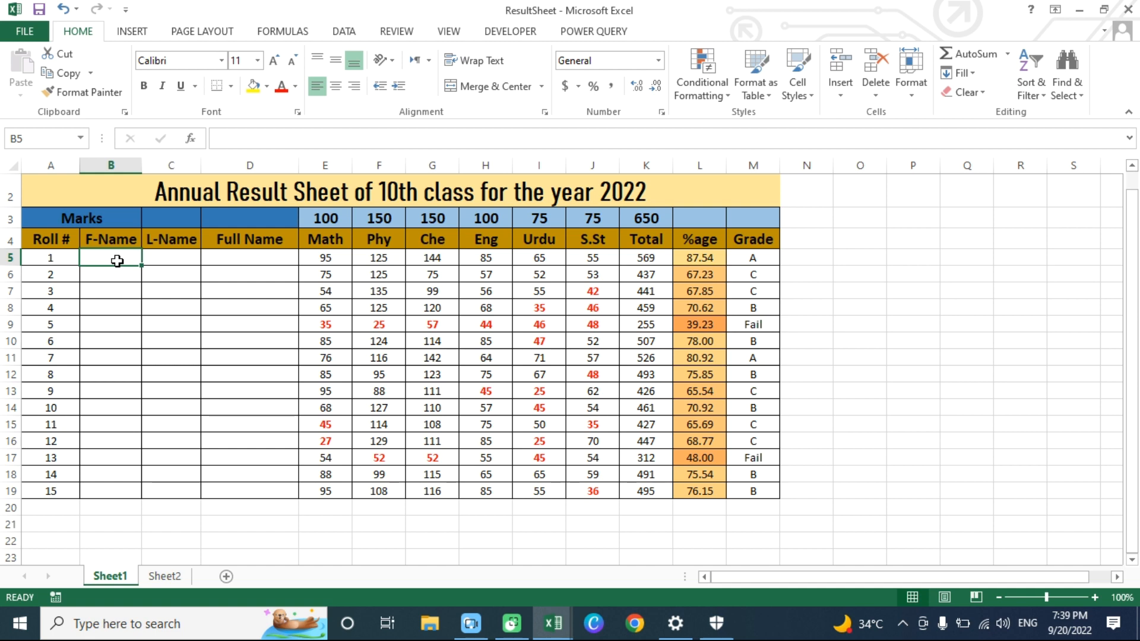
key(ctrl+v)
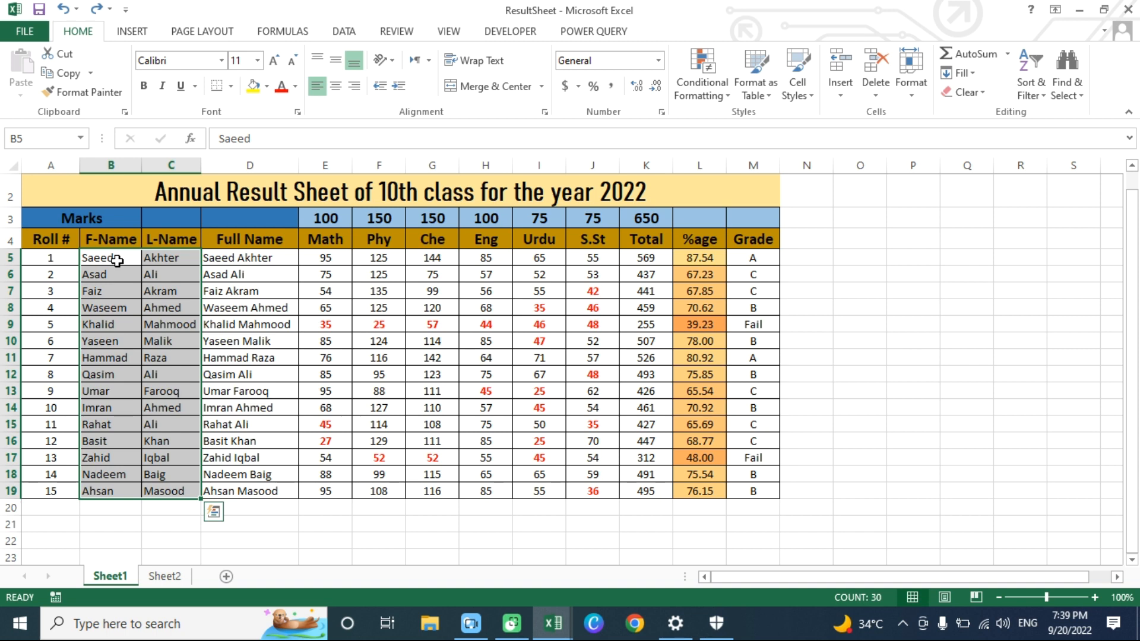
click(219, 256)
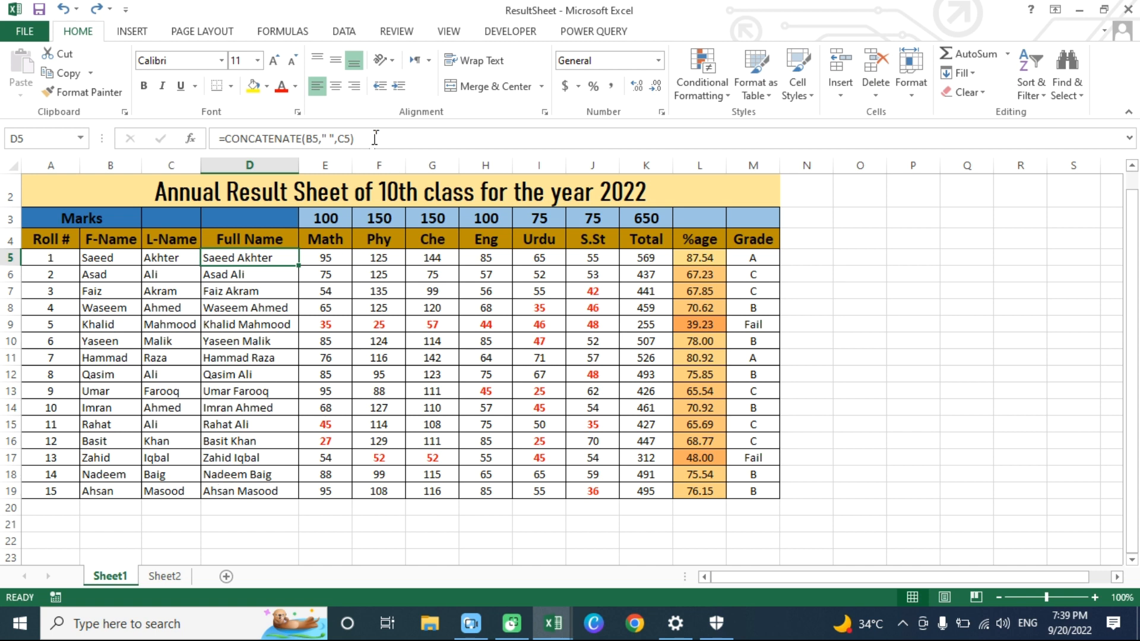
- Copy the full names in D5:D19 and paste them in place as values only, replacing the CONCATENATE formulas
drag(234, 257, 235, 494)
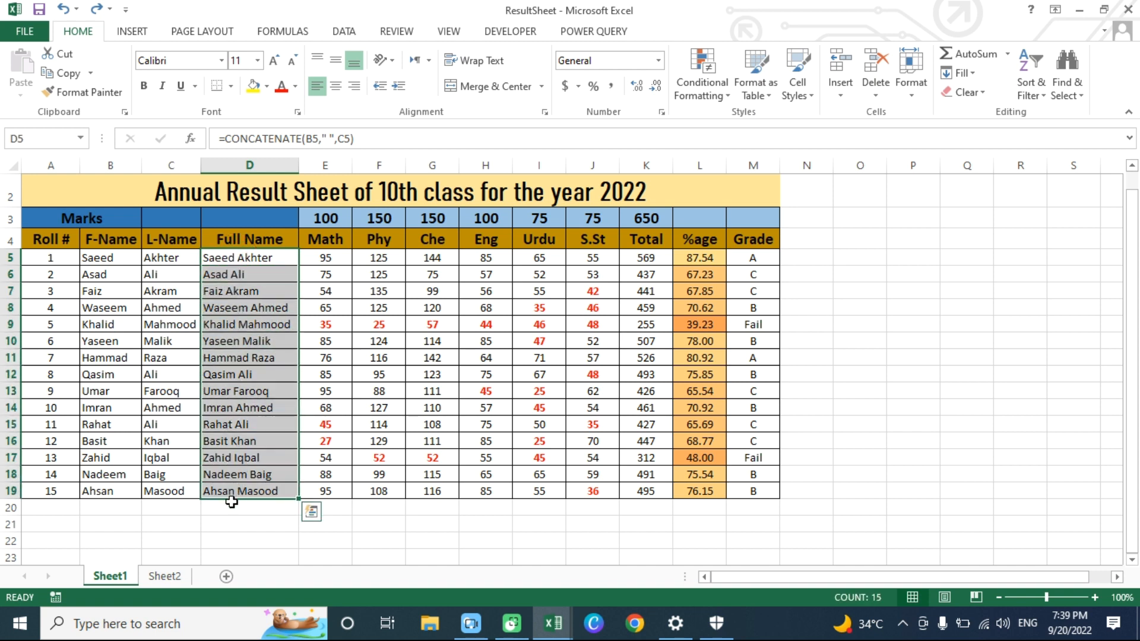
key(ctrl+c)
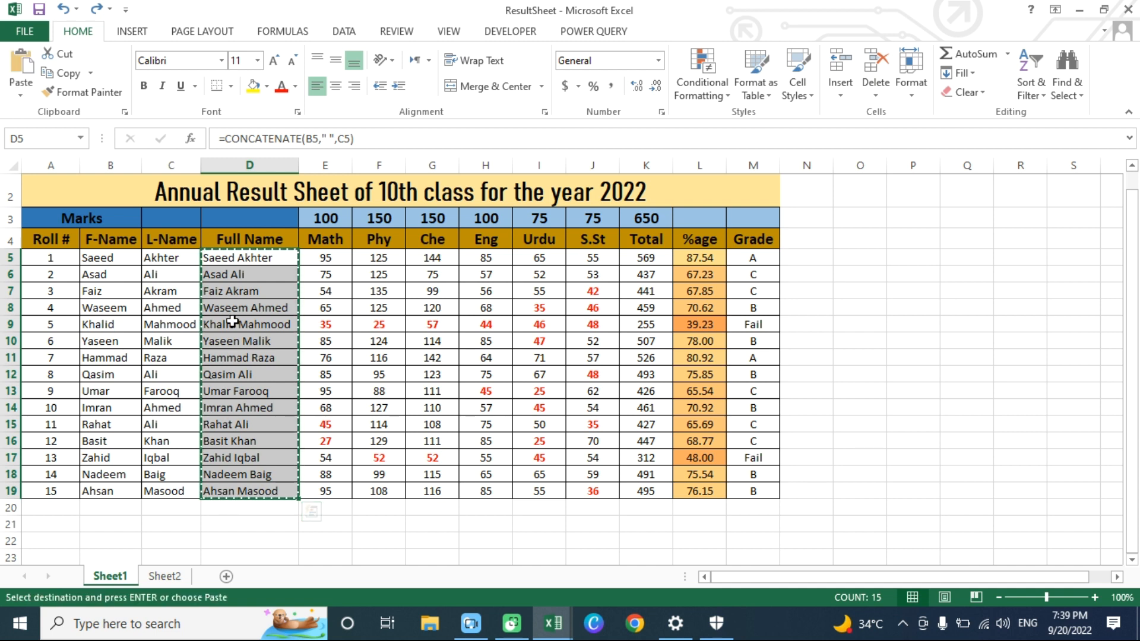
click(234, 257)
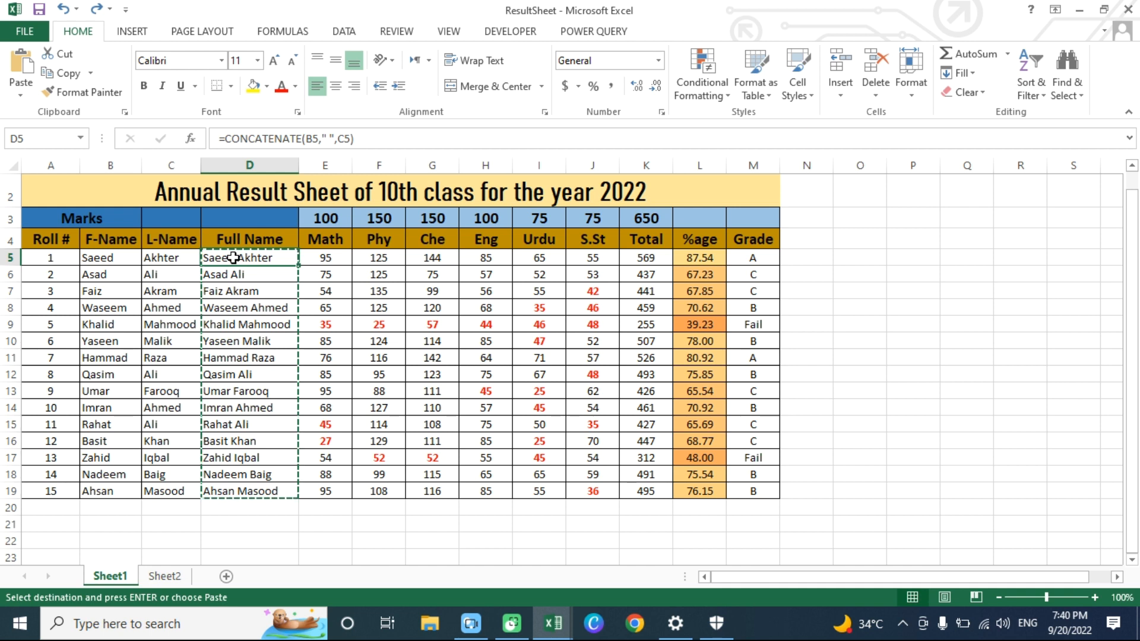
click(21, 97)
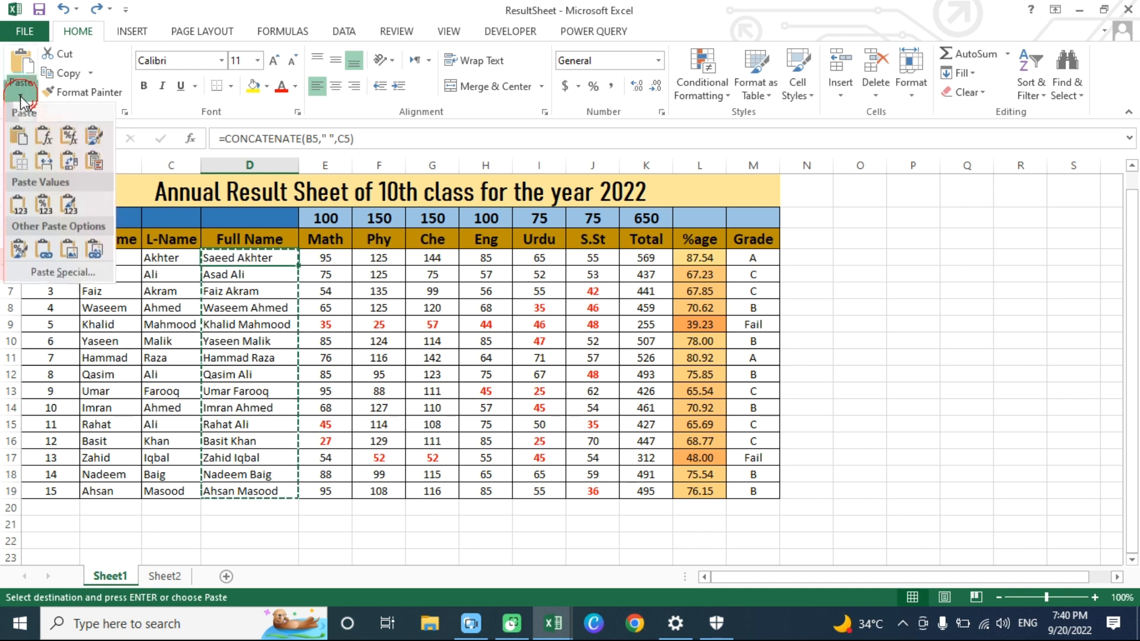
click(52, 274)
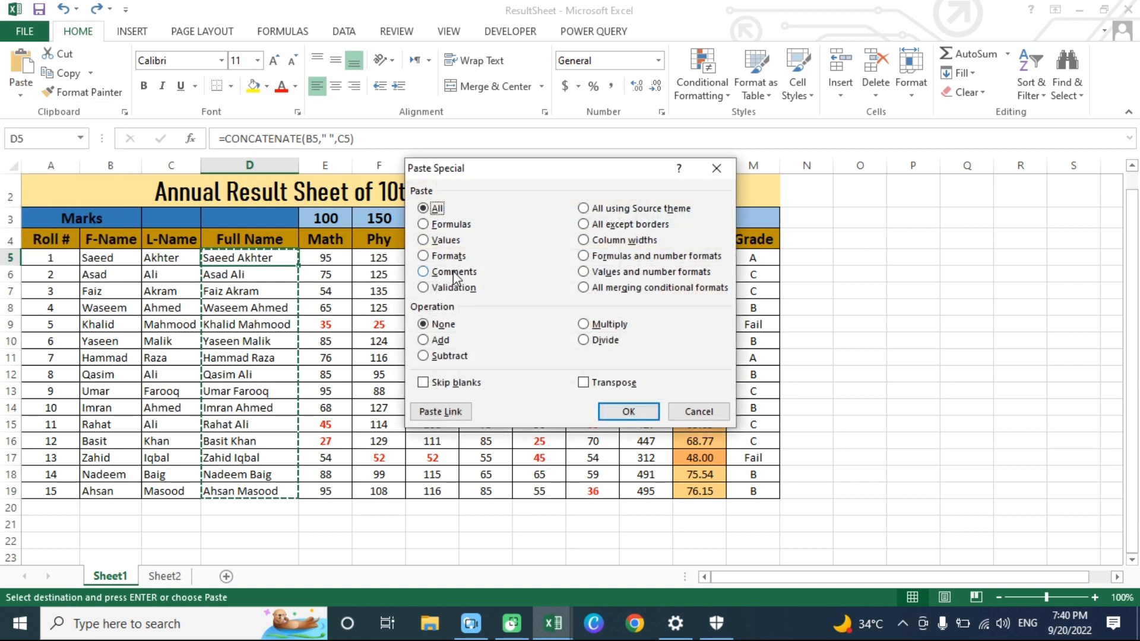
click(424, 241)
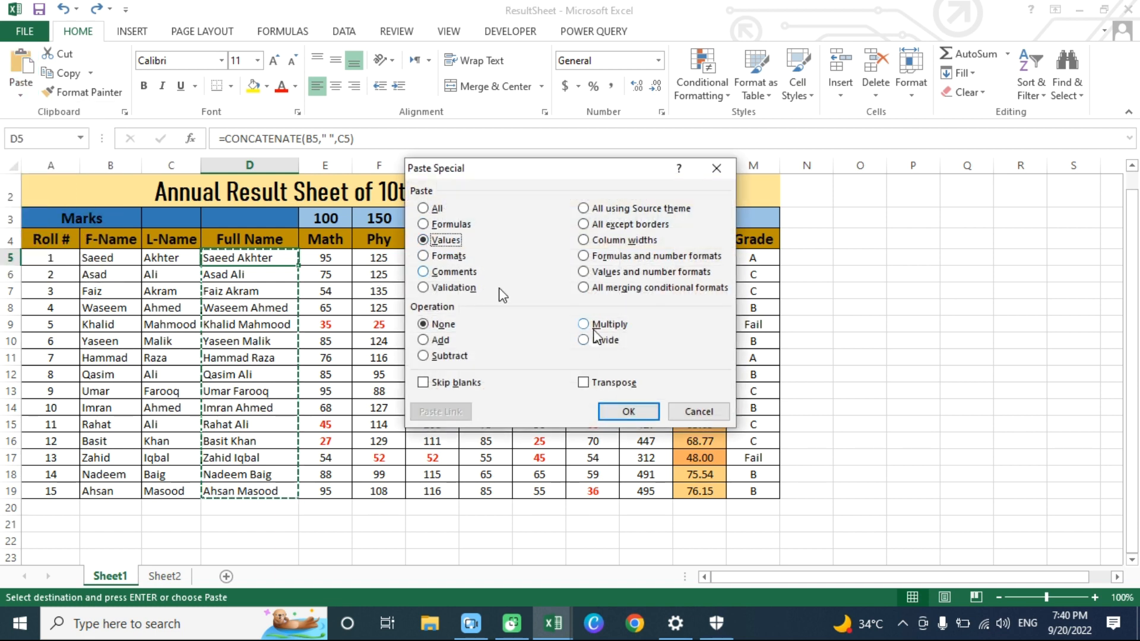
click(630, 412)
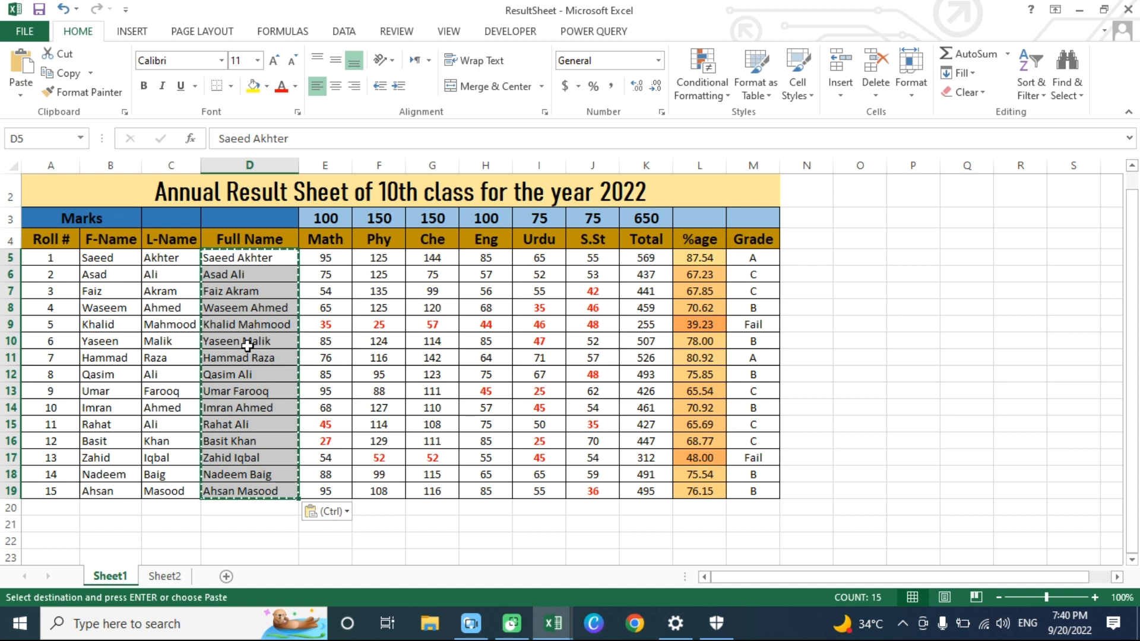
click(243, 392)
click(243, 342)
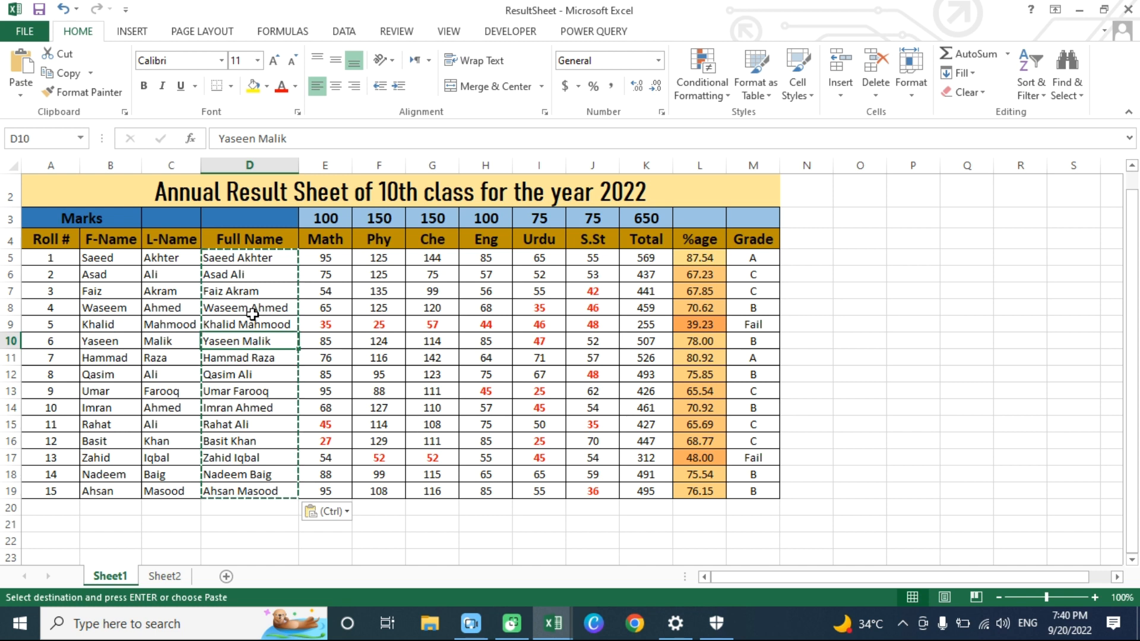
- Clear the first and last names in B5:C19 and delete the F-Name and L-Name columns B and C
drag(98, 261, 180, 487)
key(Delete)
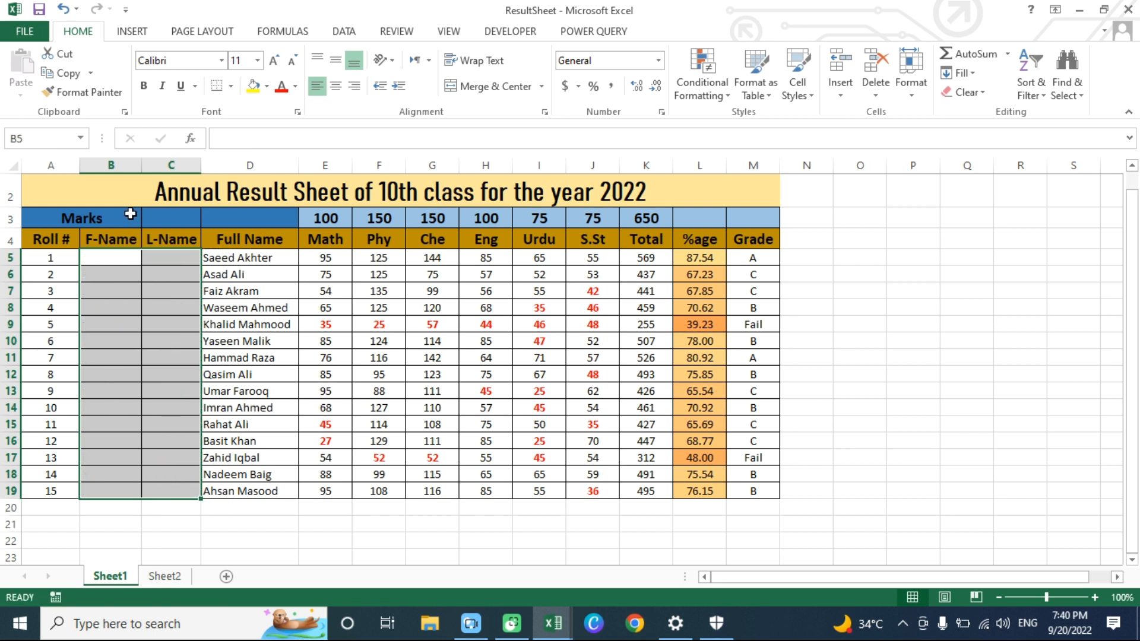
drag(119, 161, 161, 162)
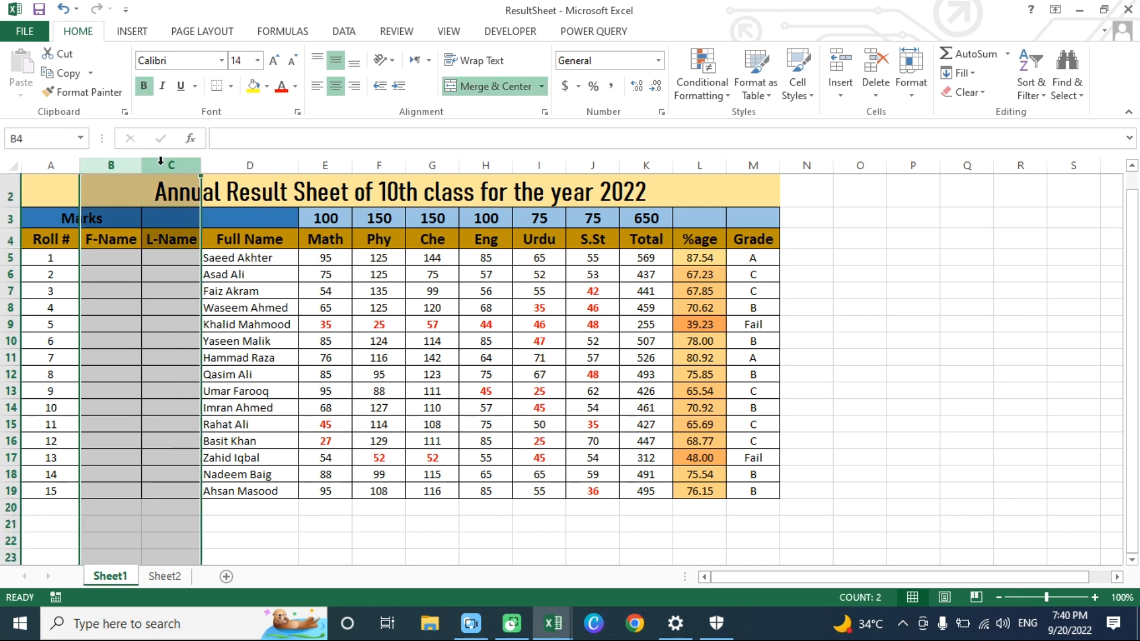
right_click(127, 166)
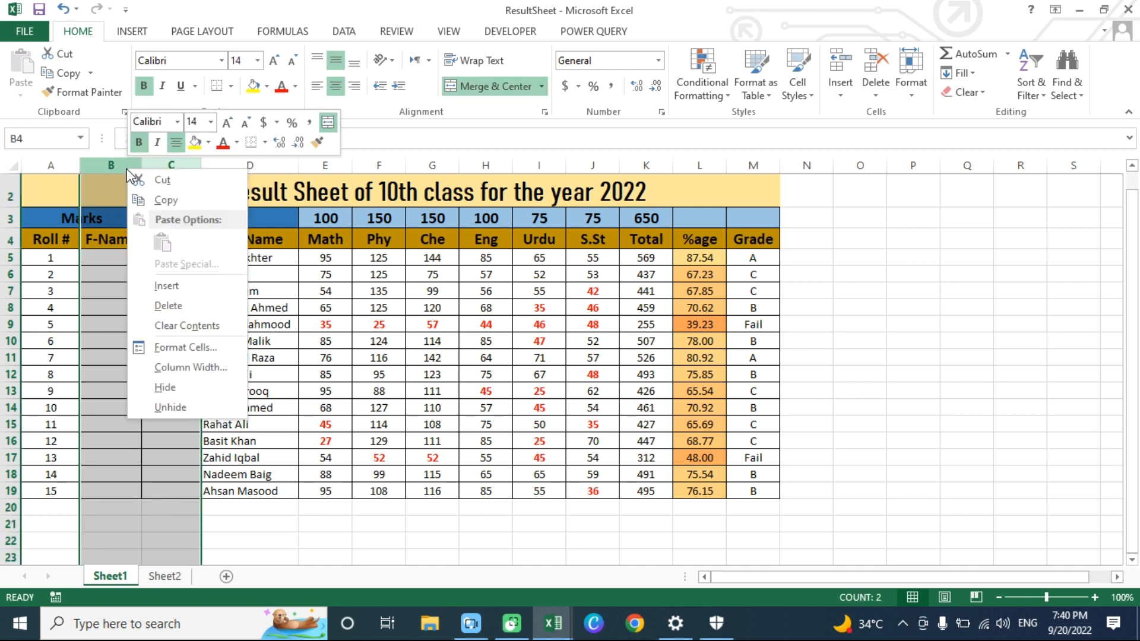
click(174, 307)
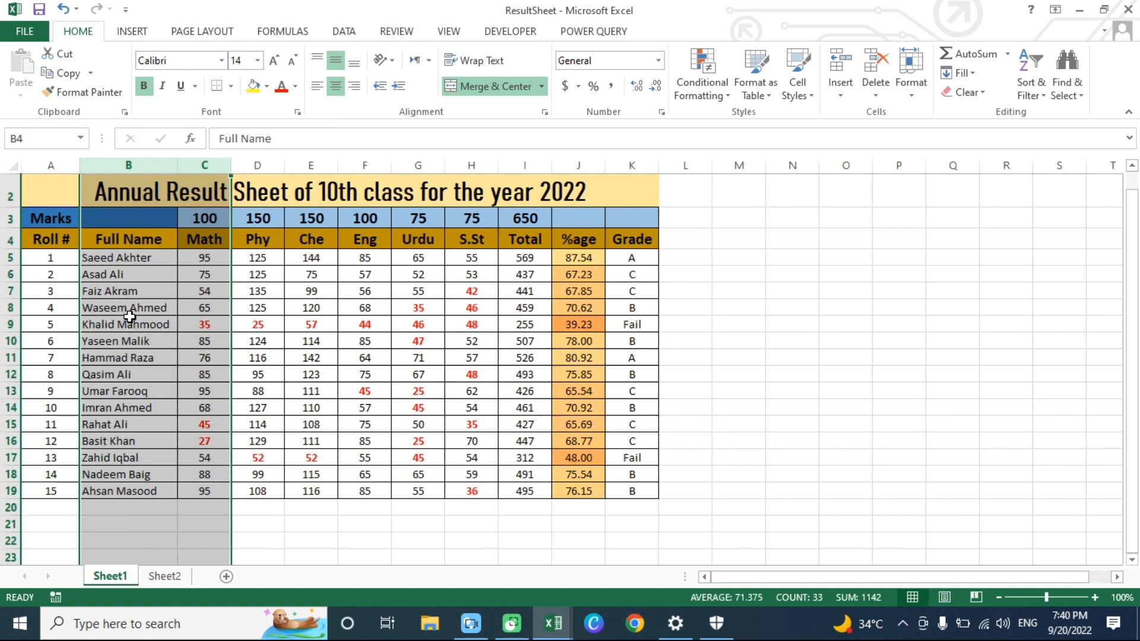
click(128, 341)
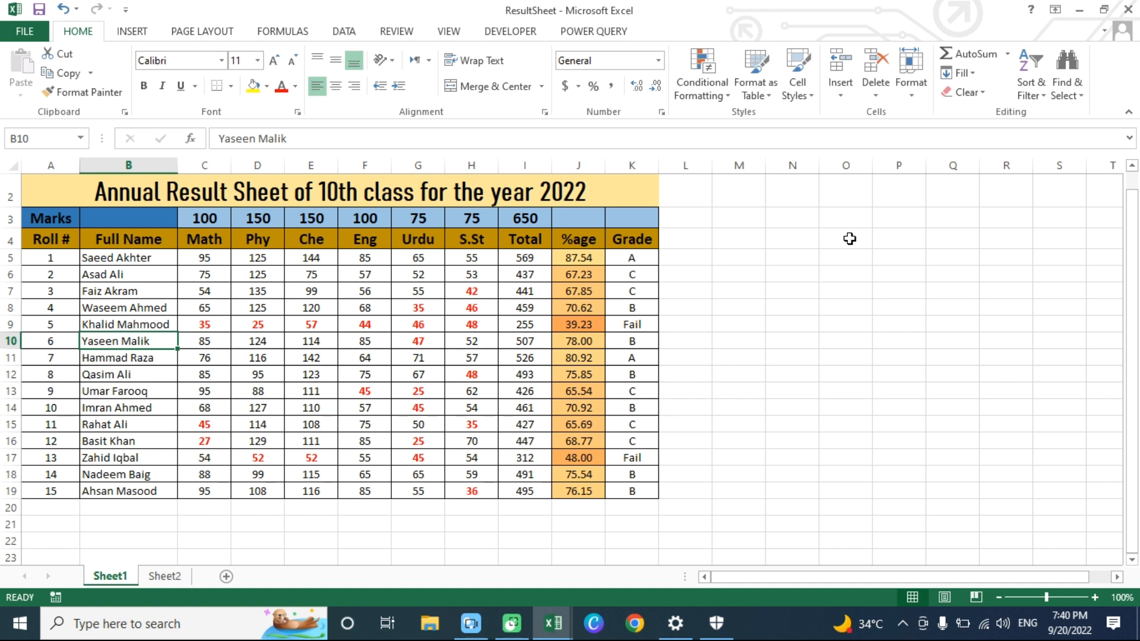
click(800, 238)
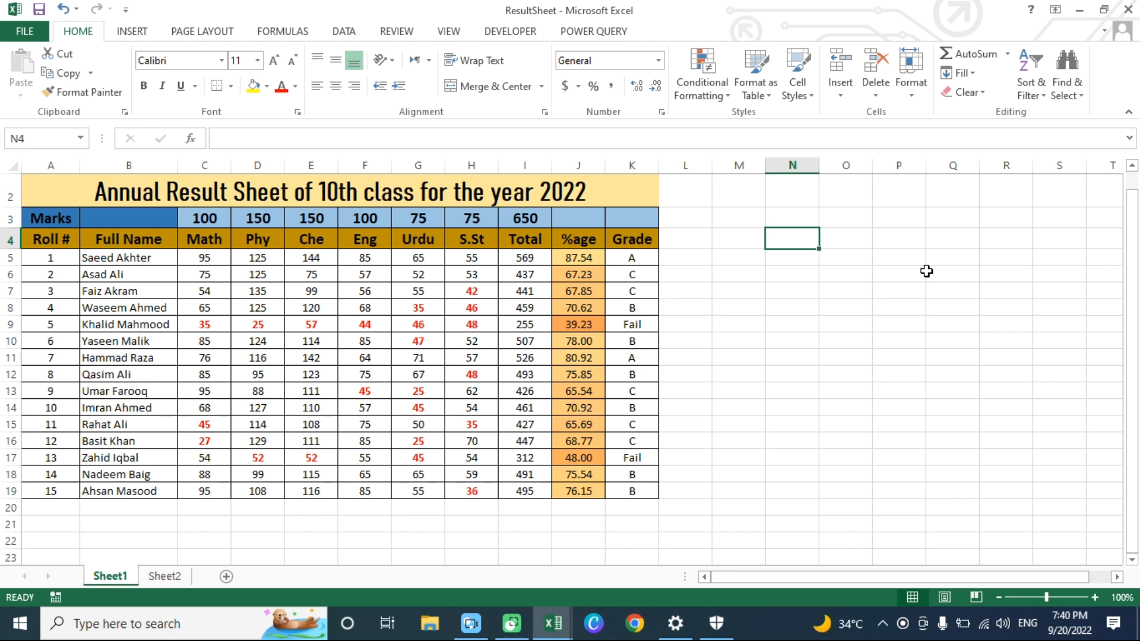
click(741, 237)
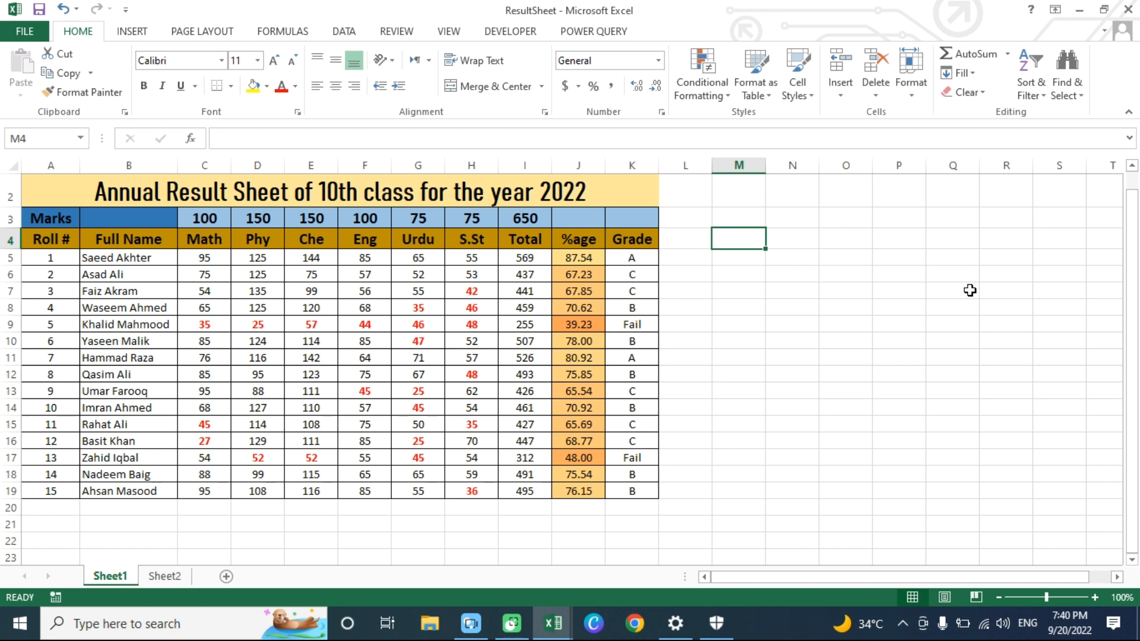
text(=)
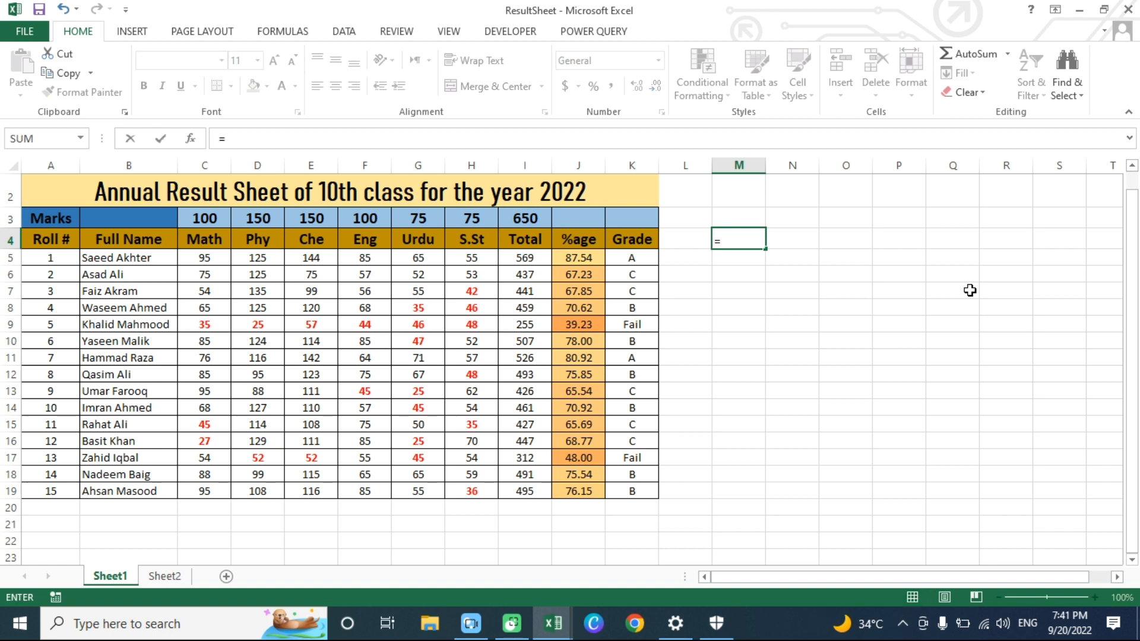
key(Escape)
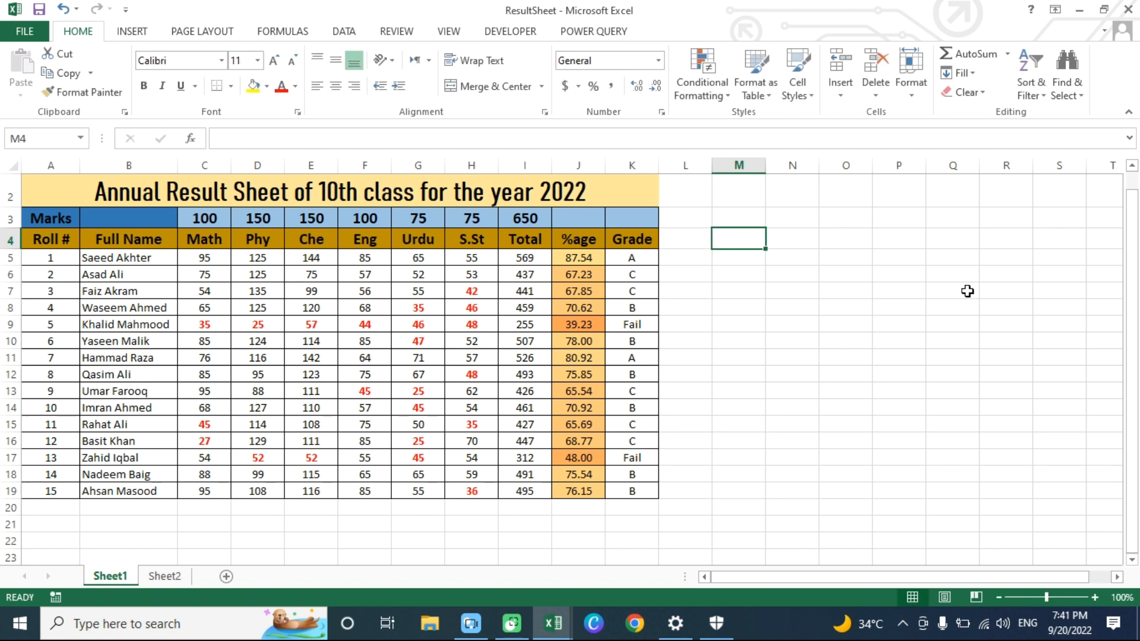
- Enter the formula =UPPER(B5) in cell M5 to convert the first student's full name to uppercase
click(729, 262)
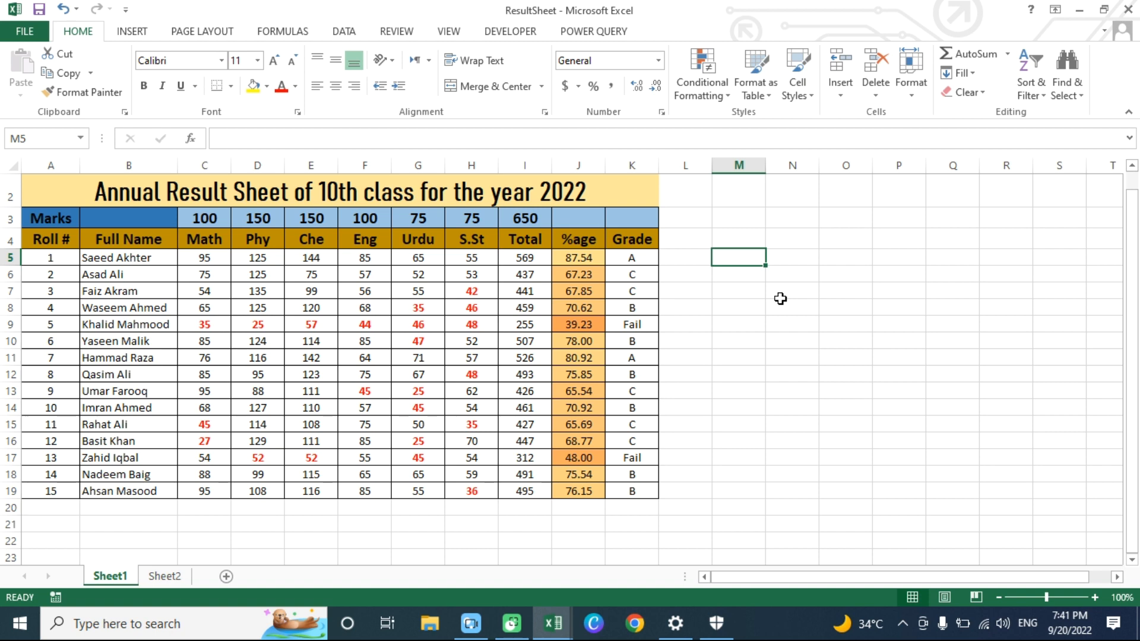
click(139, 259)
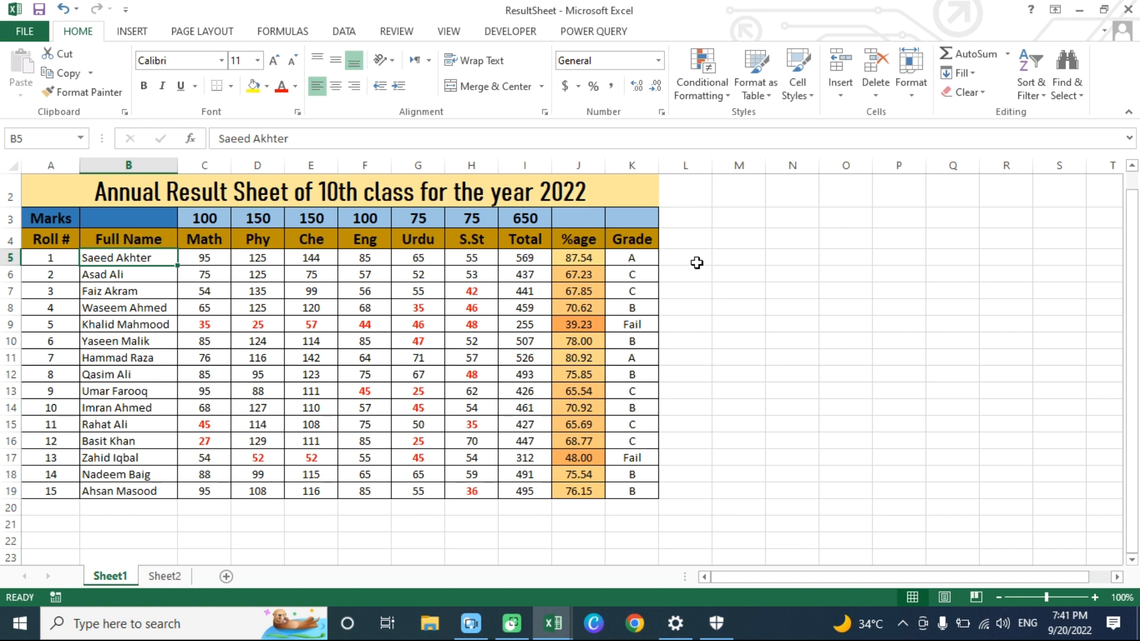
click(700, 261)
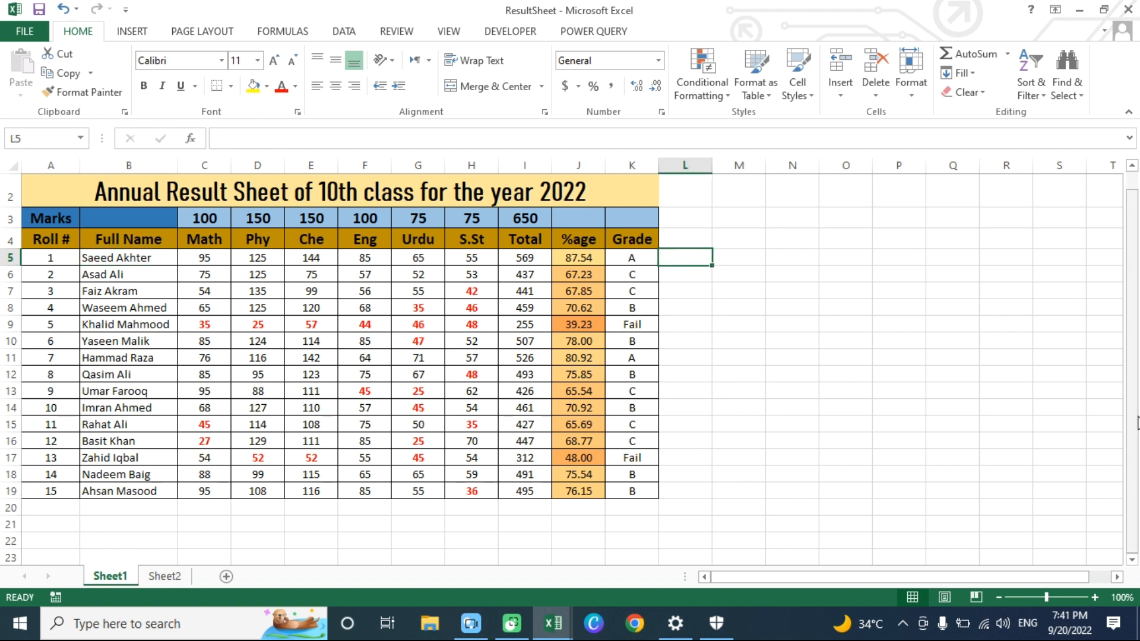
key(Right)
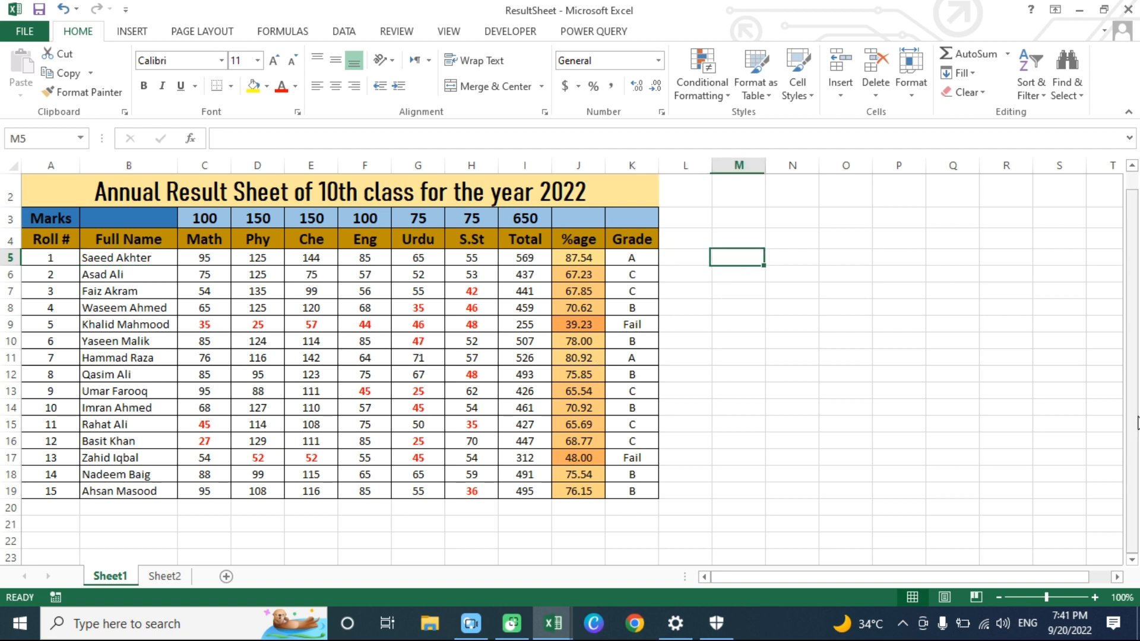
text(=)
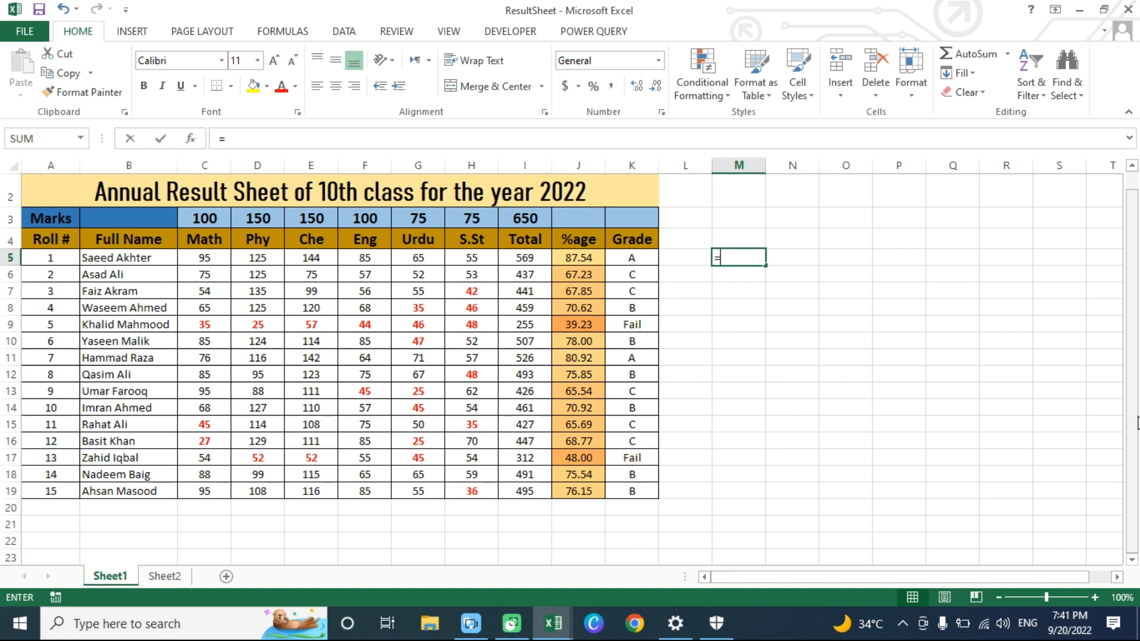
text(UPPER)
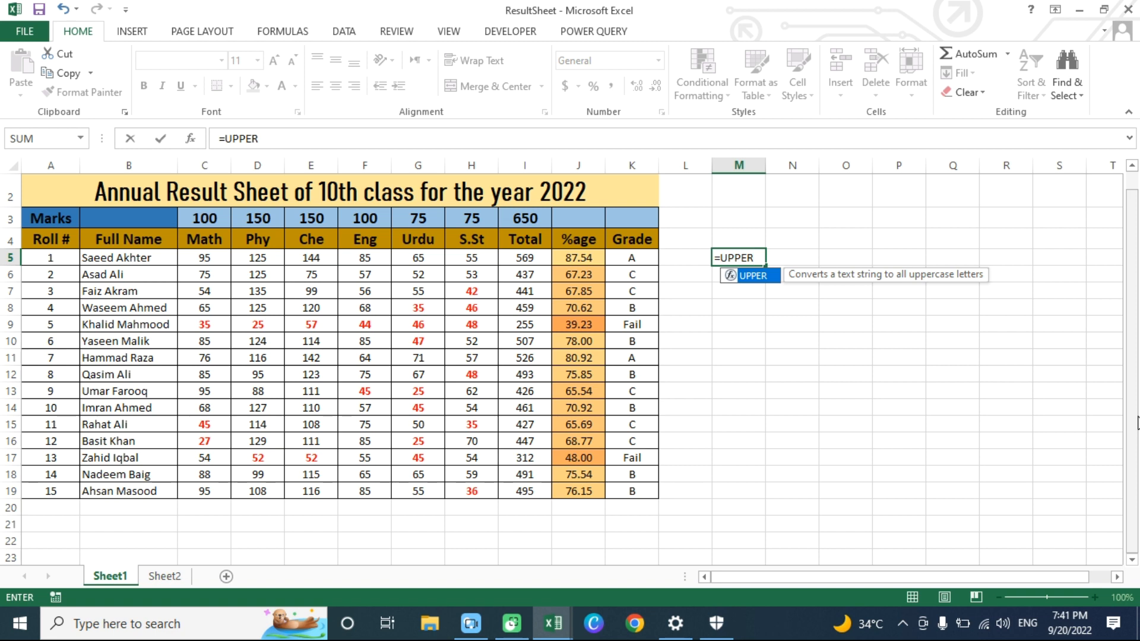
text(()
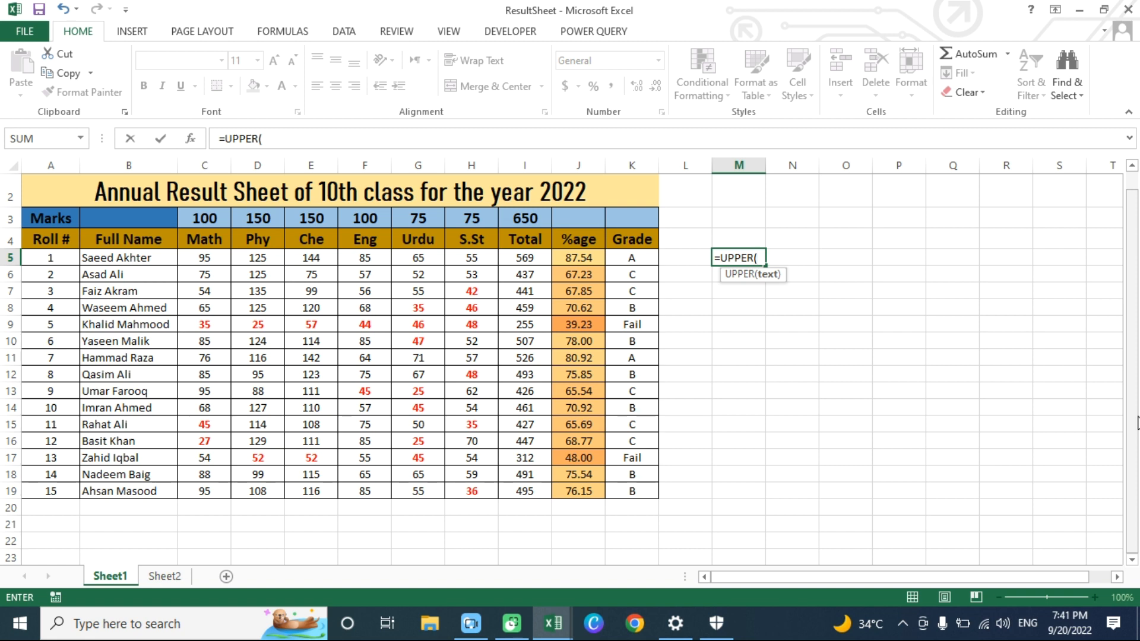
text(b)
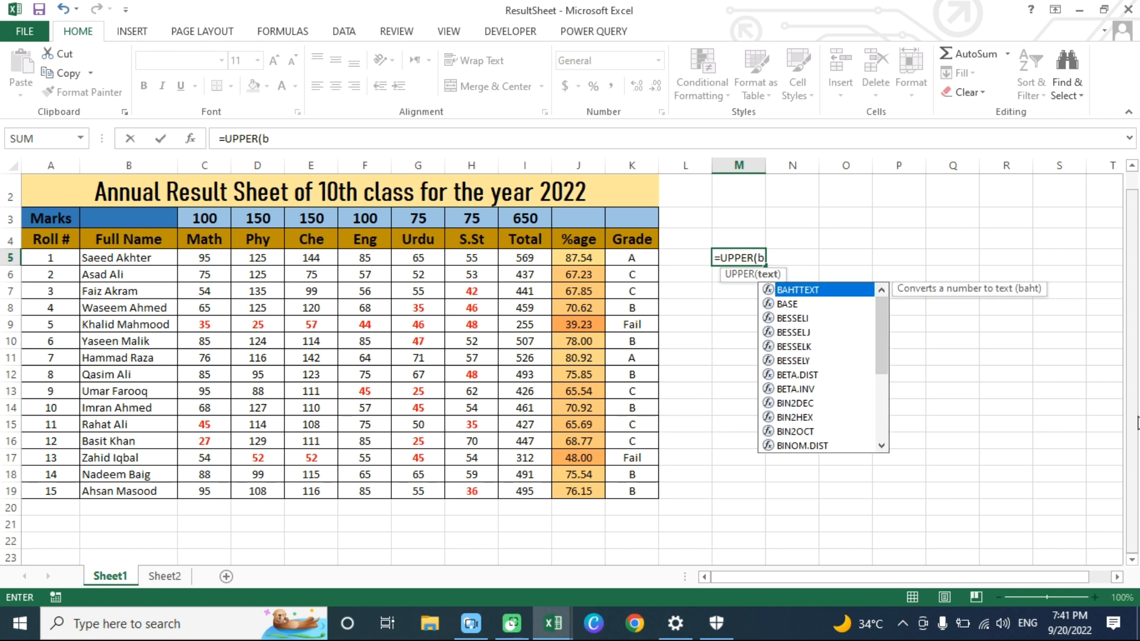
text(5)
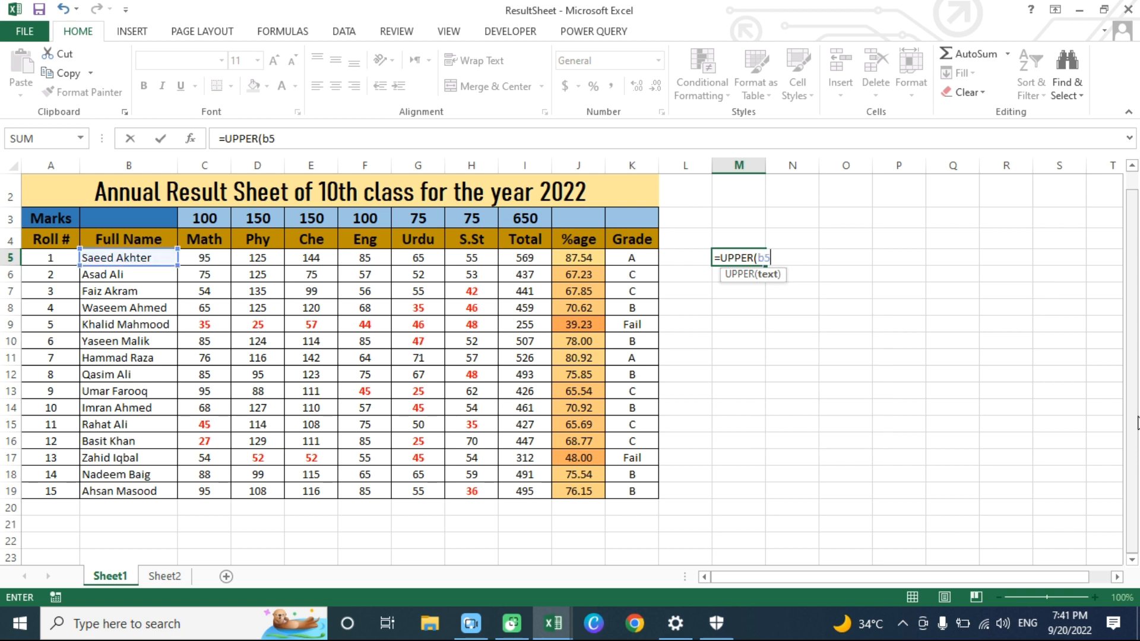
text())
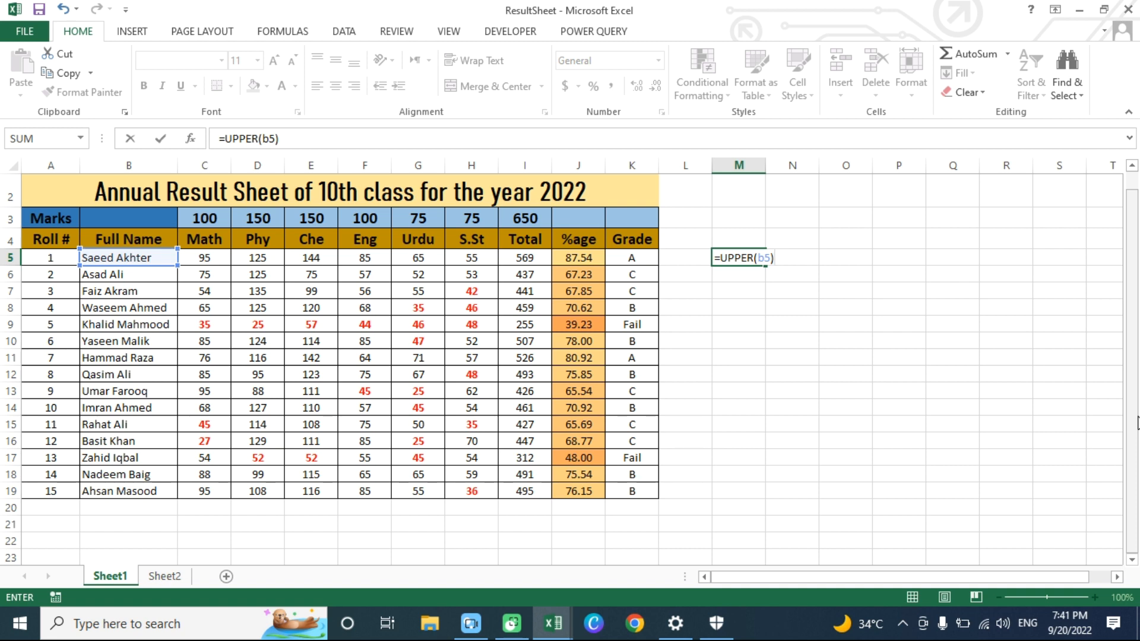
key(Return)
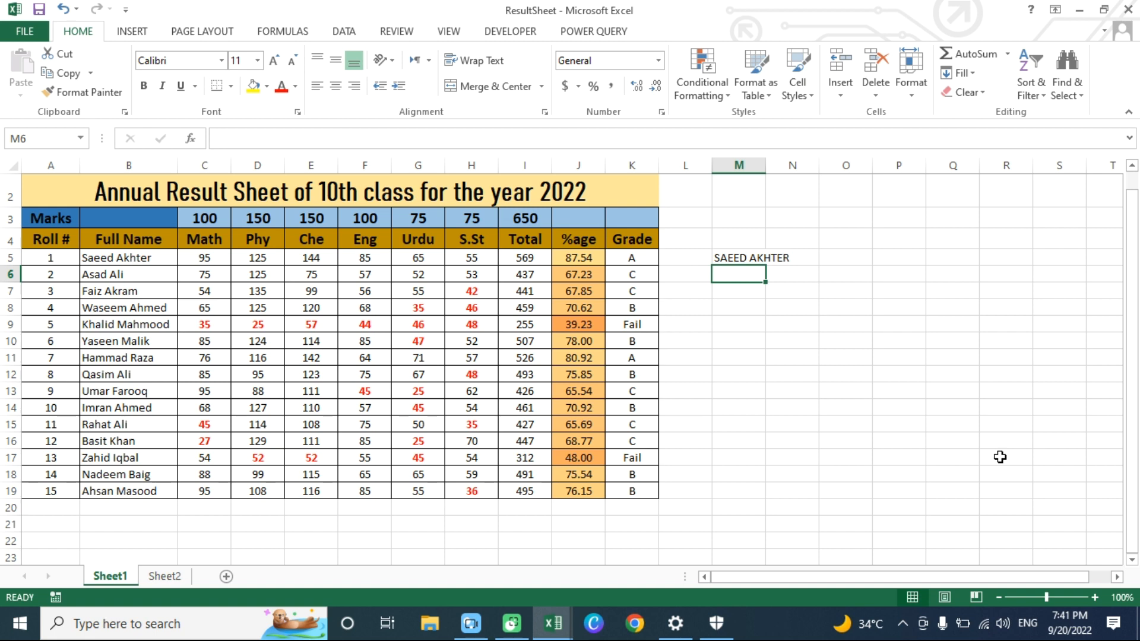
text(=LO)
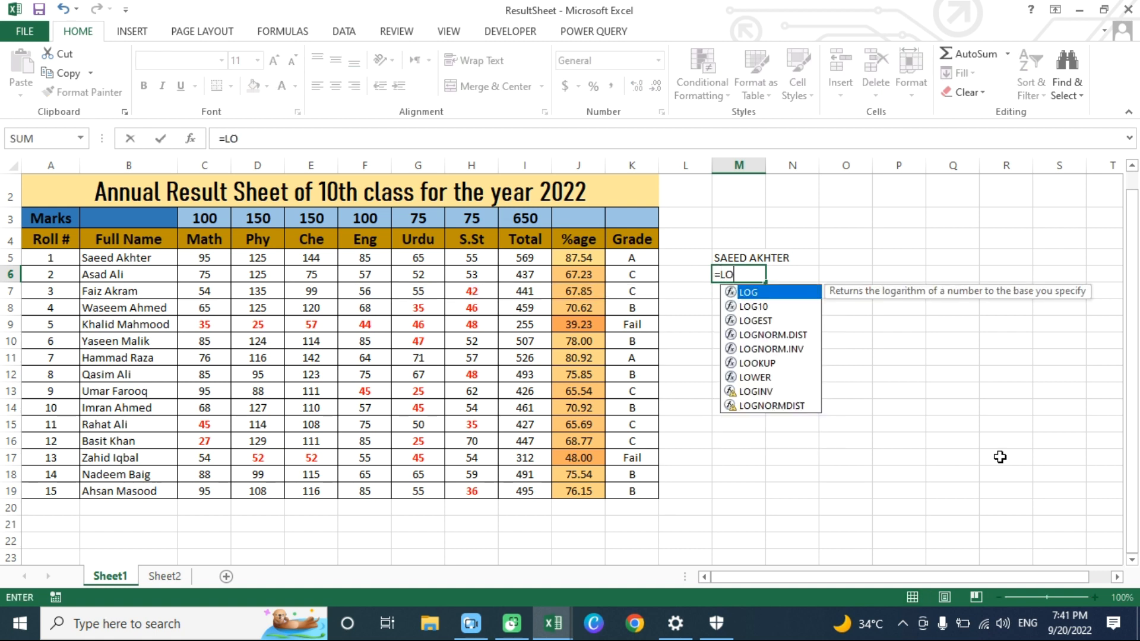
key(Escape)
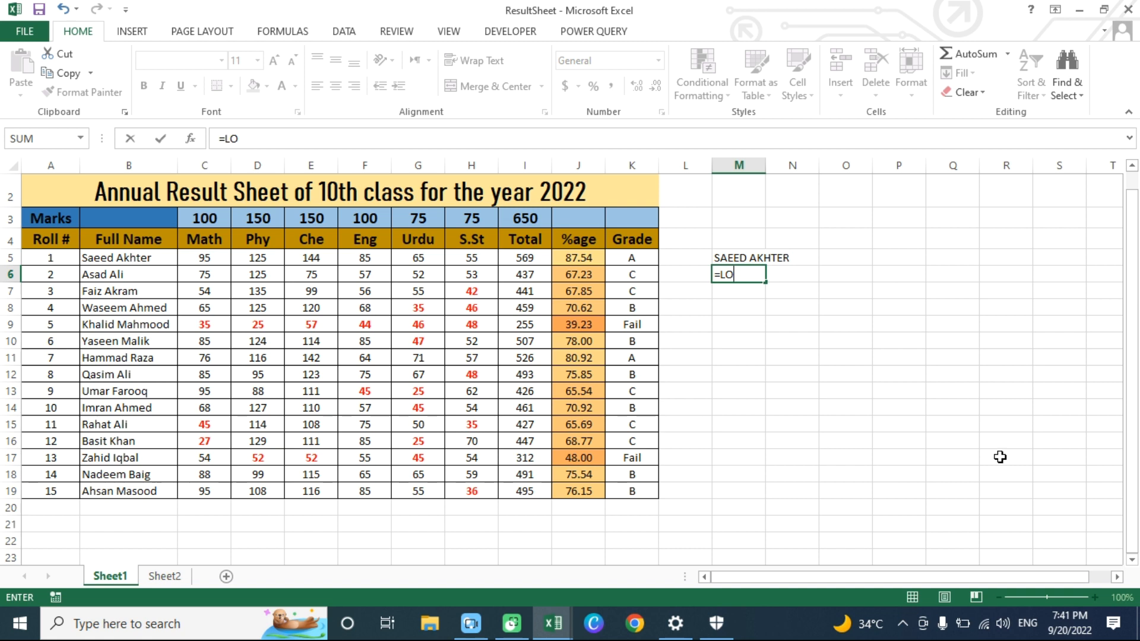
key(Escape)
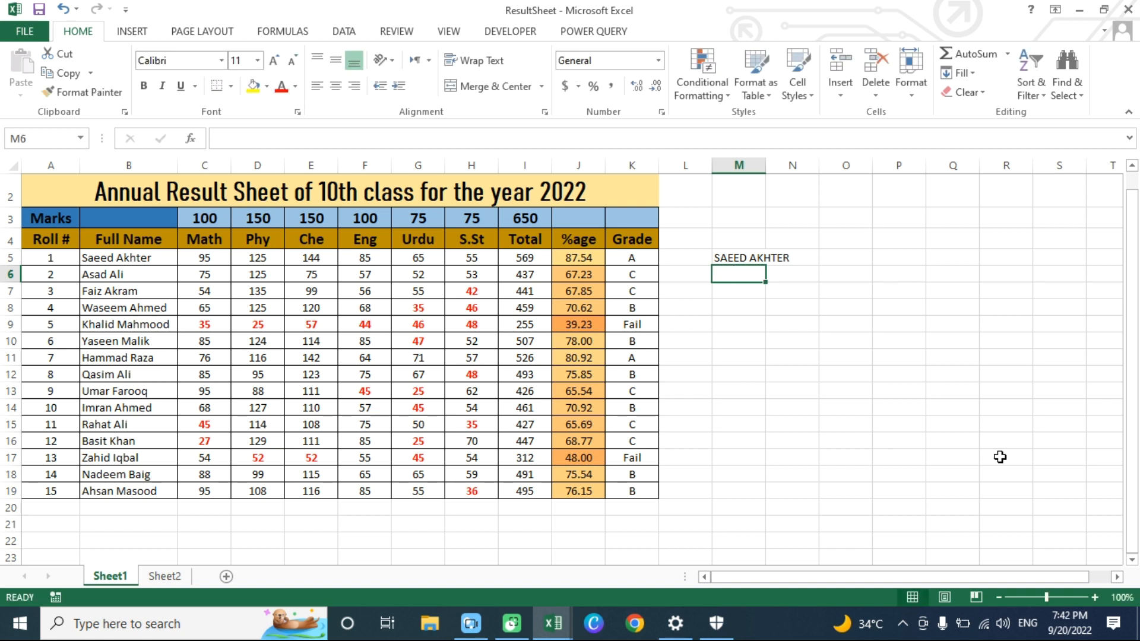
- Fill the UPPER formula from M5 down to M19, and clear the filled copies below M5
click(744, 256)
drag(765, 265, 760, 502)
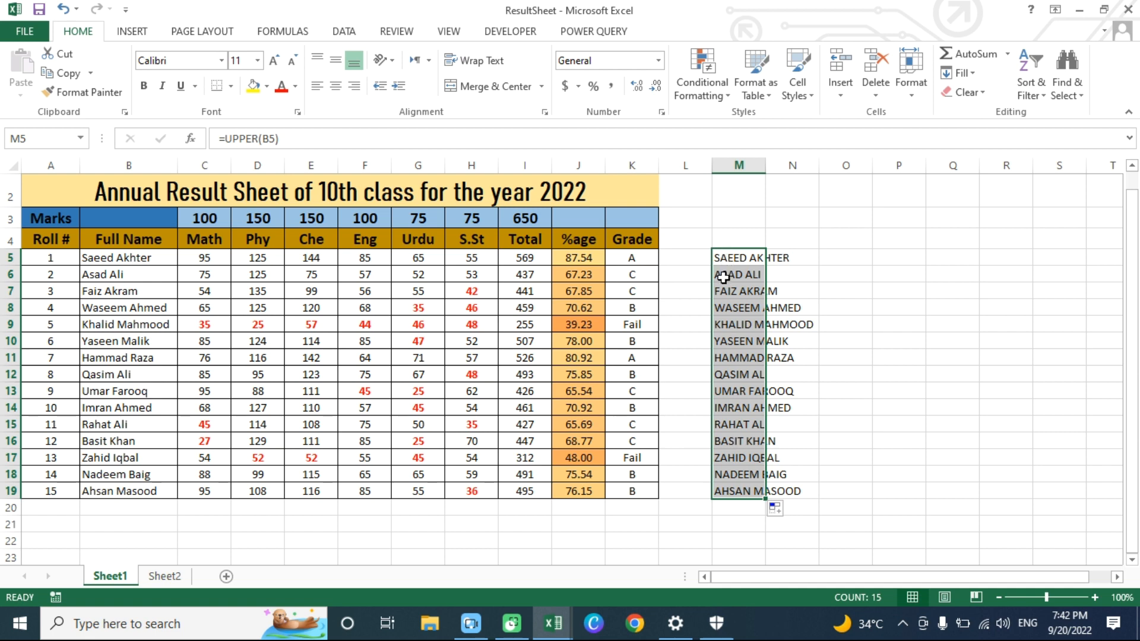
drag(723, 276, 721, 504)
key(Delete)
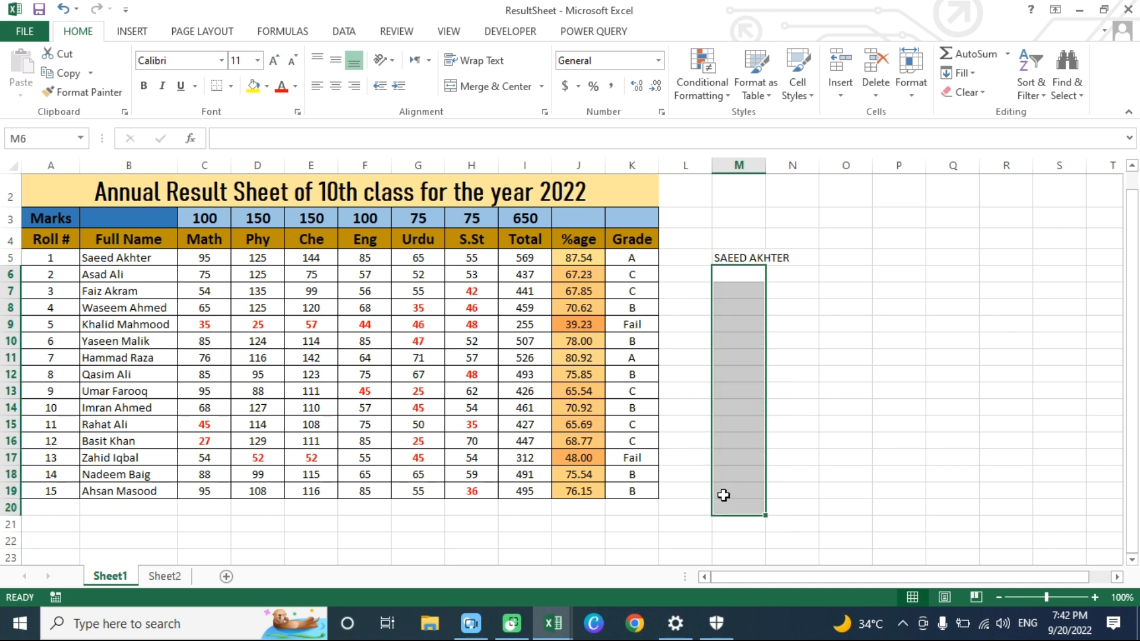
- Replace the formula in M5 with =LOWER(B5) to convert the first student's full name to lowercase
click(730, 257)
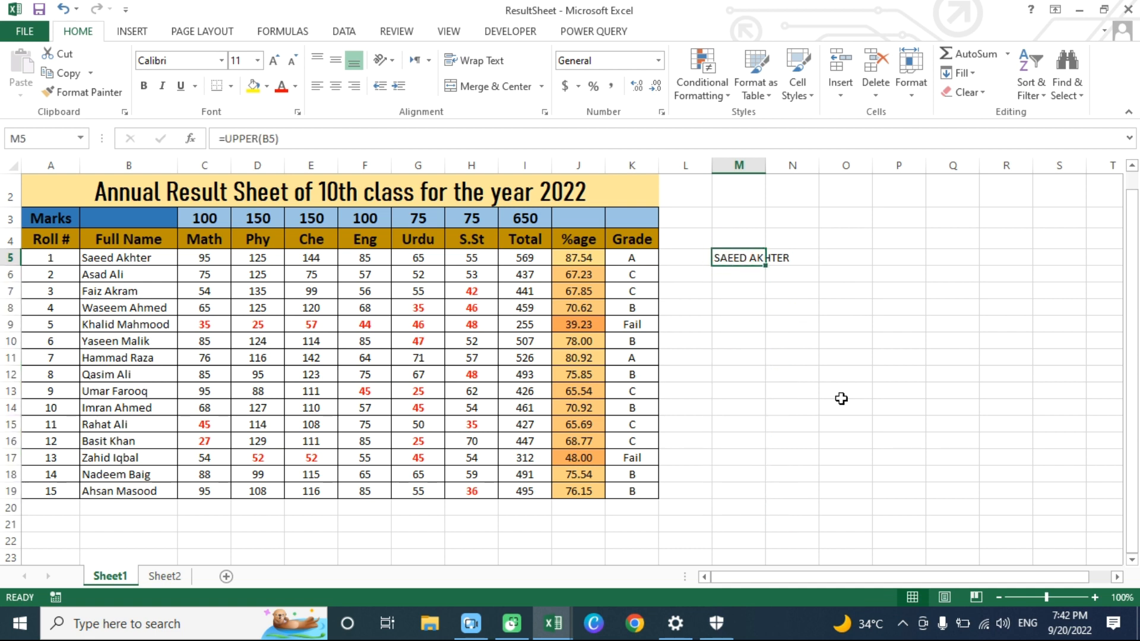
text(=LO)
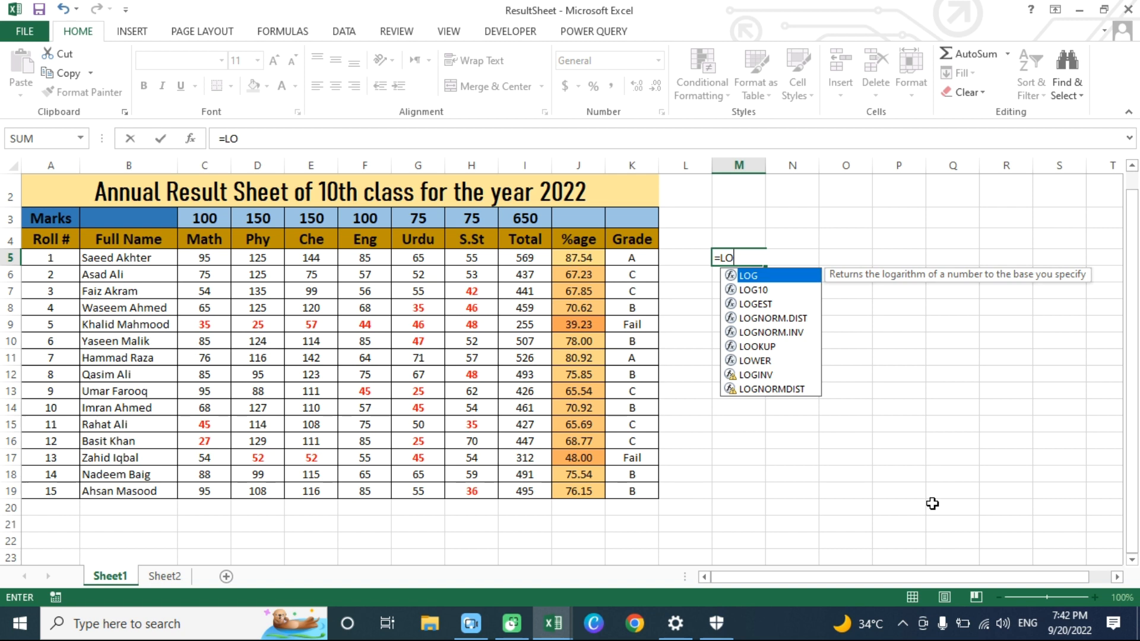
text(WER()
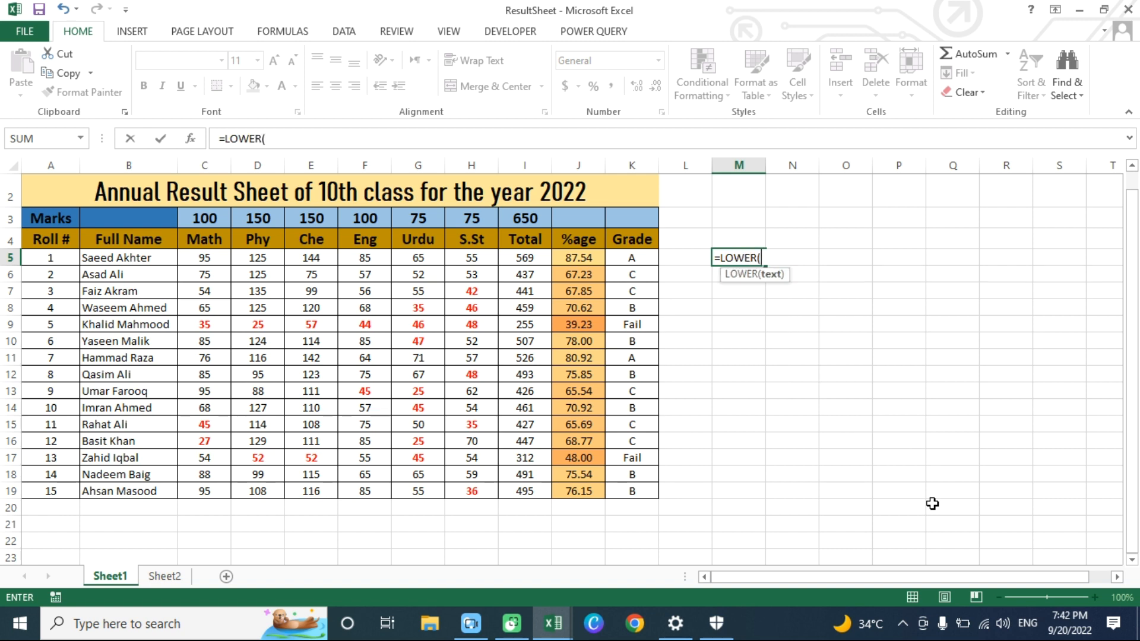
text(B5)
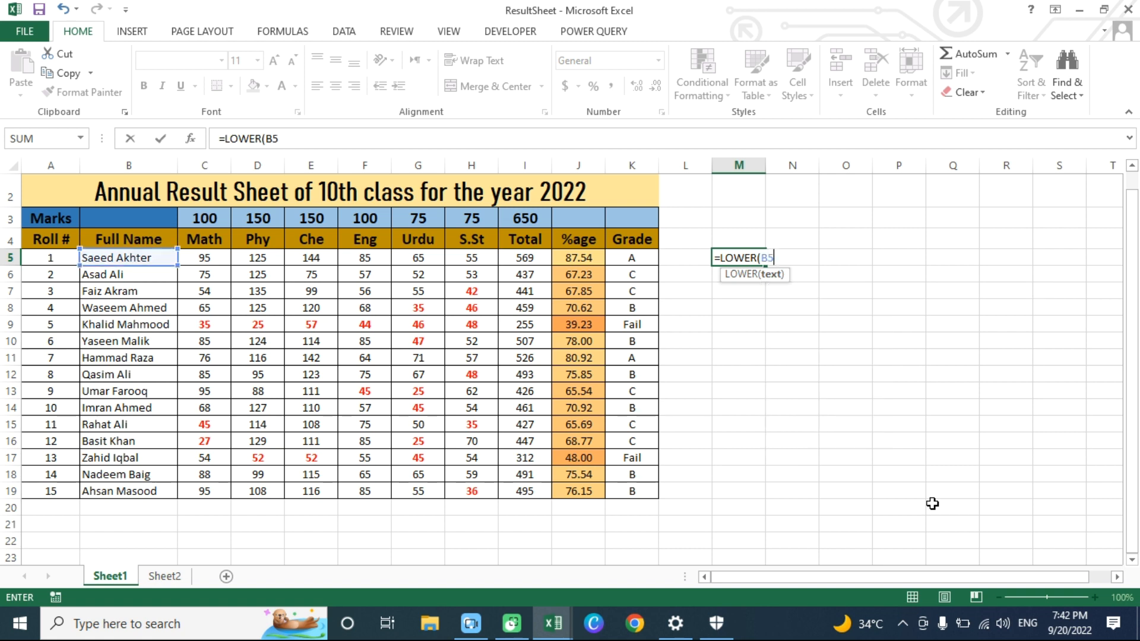
text())
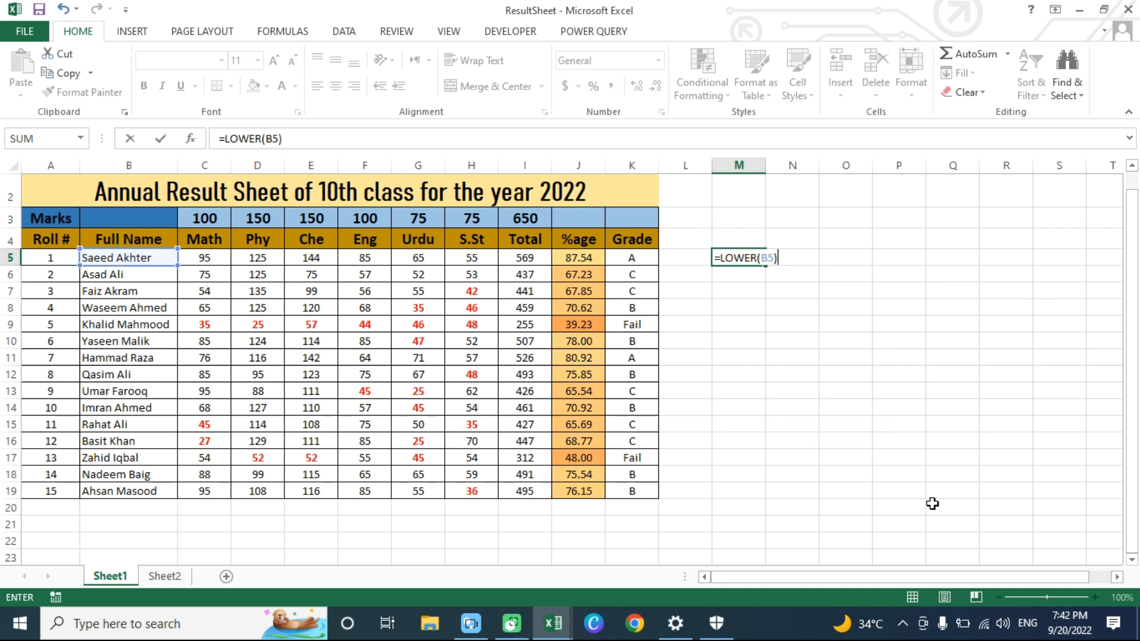
key(Return)
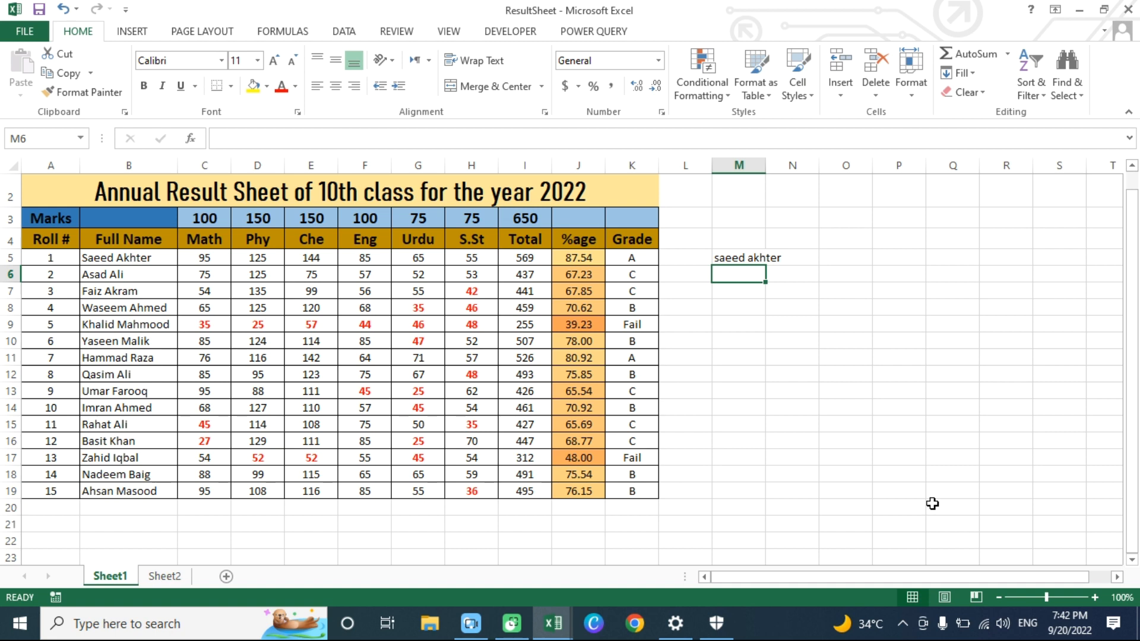
- Enter the formula =PROPER(B6) in cell M6 to convert the second student's full name to proper case
key(Down)
key(Up)
text(=PROP)
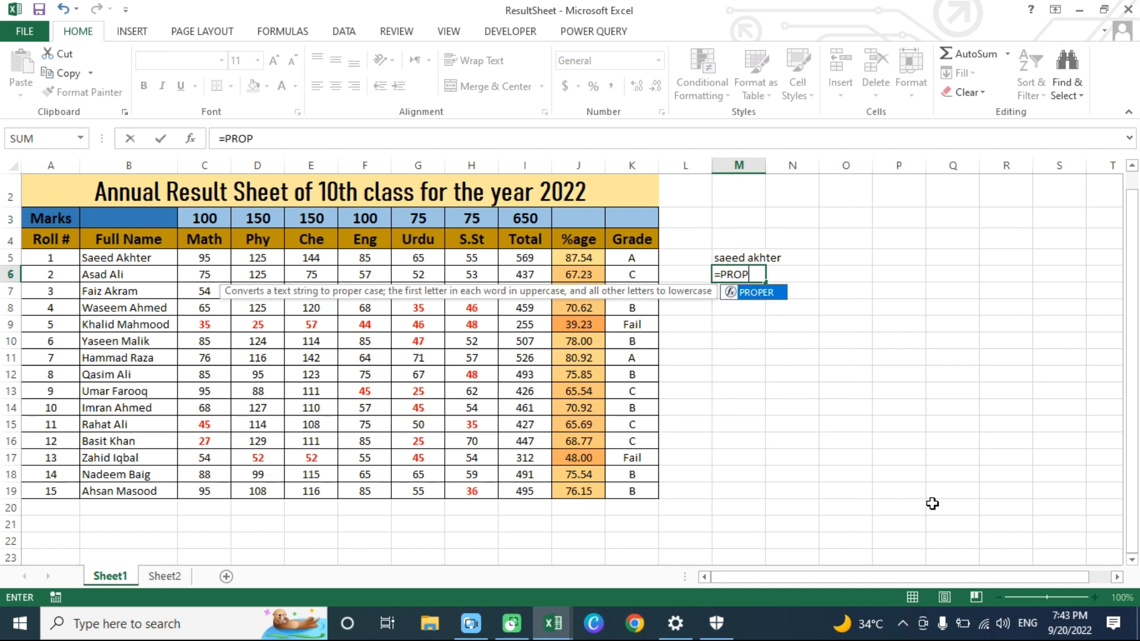
text(ER()
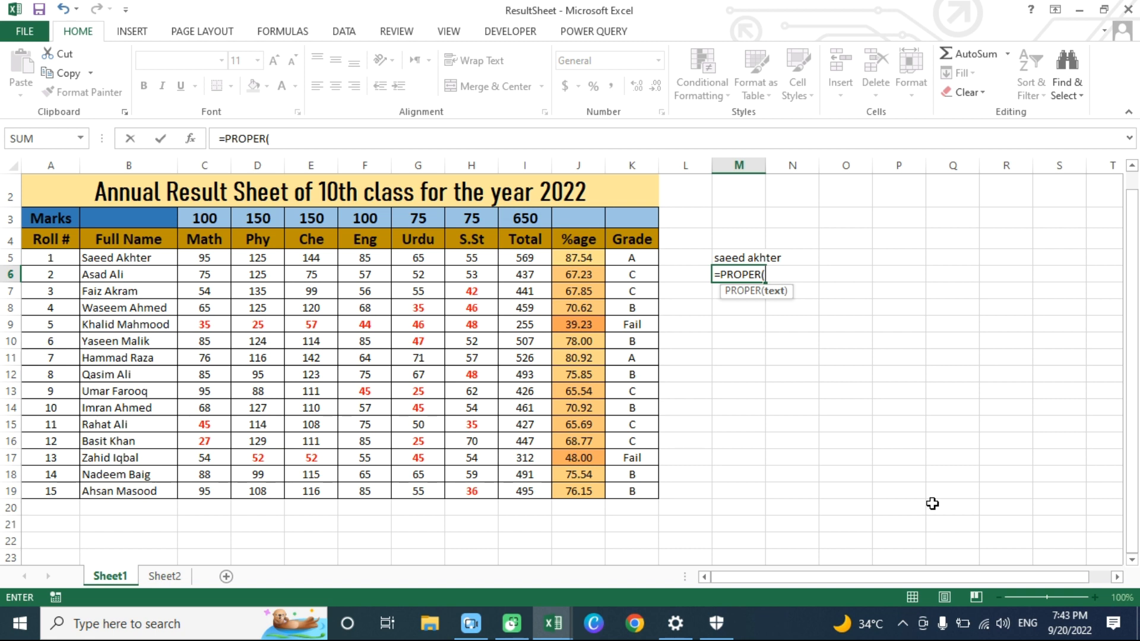
text(B6)
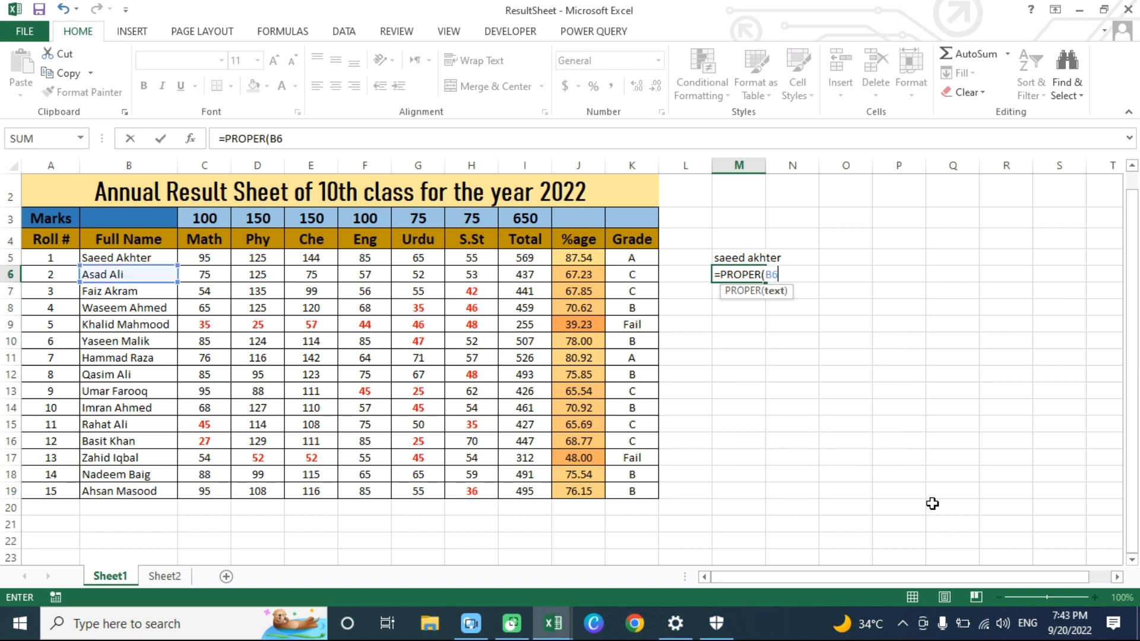
text())
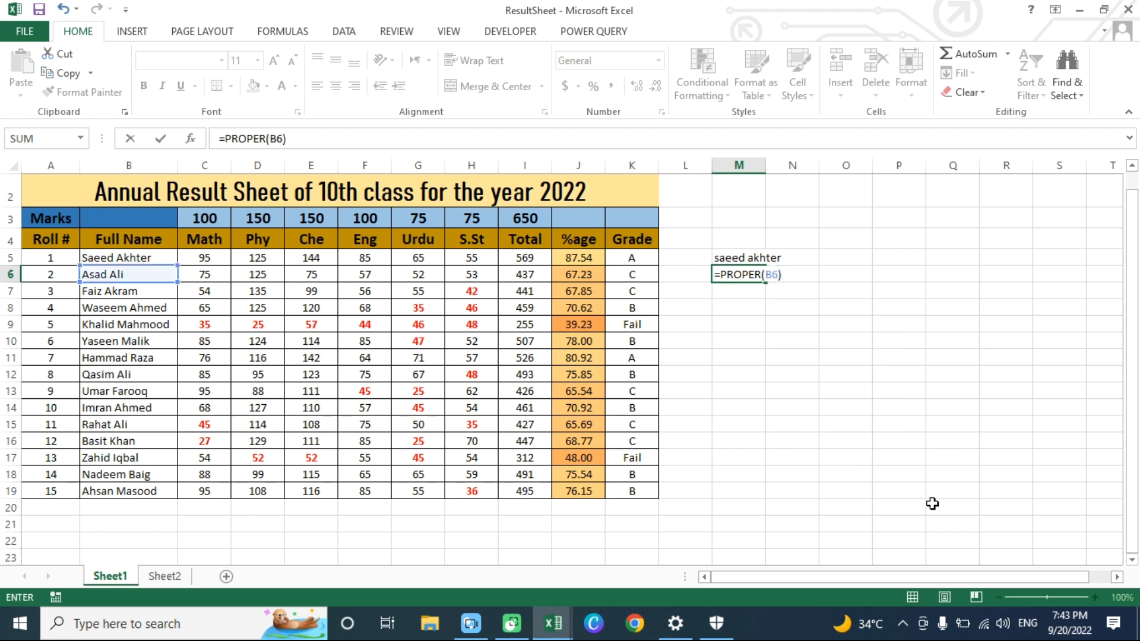
key(Return)
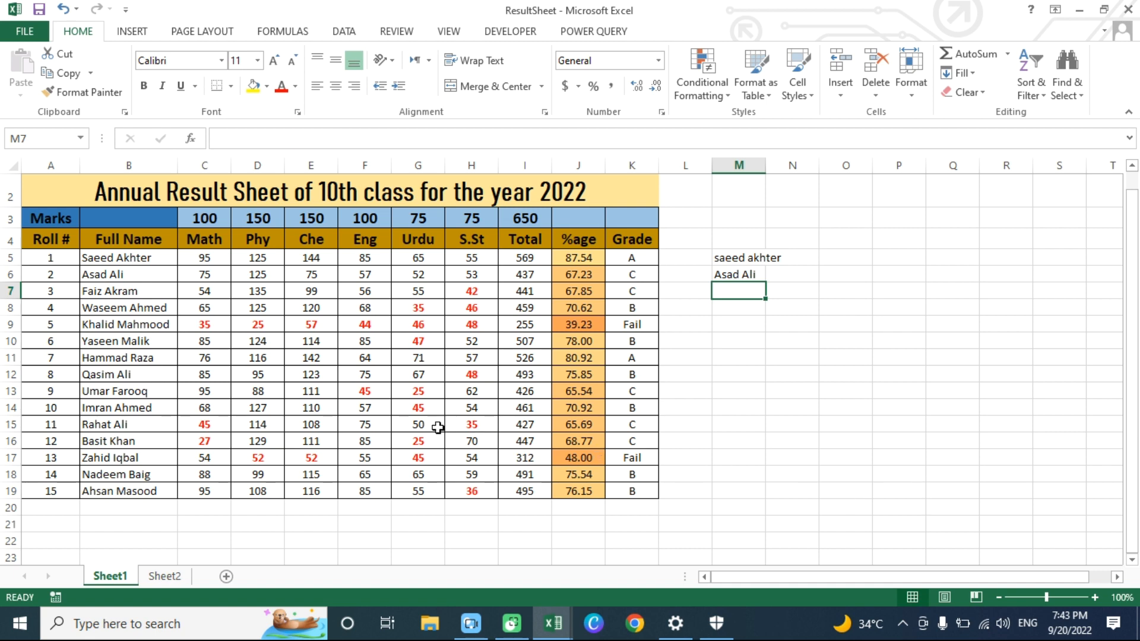
- Retype the second student's full name in B6 in all lowercase and again in all capitals to test the PROPER formula
click(121, 274)
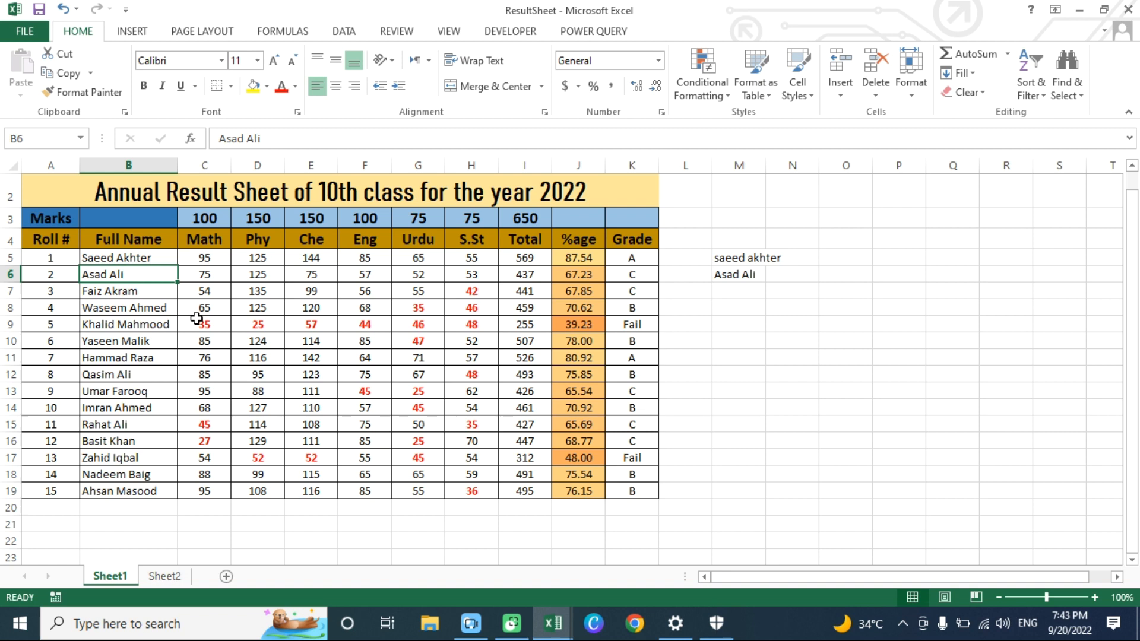
text(asad ali)
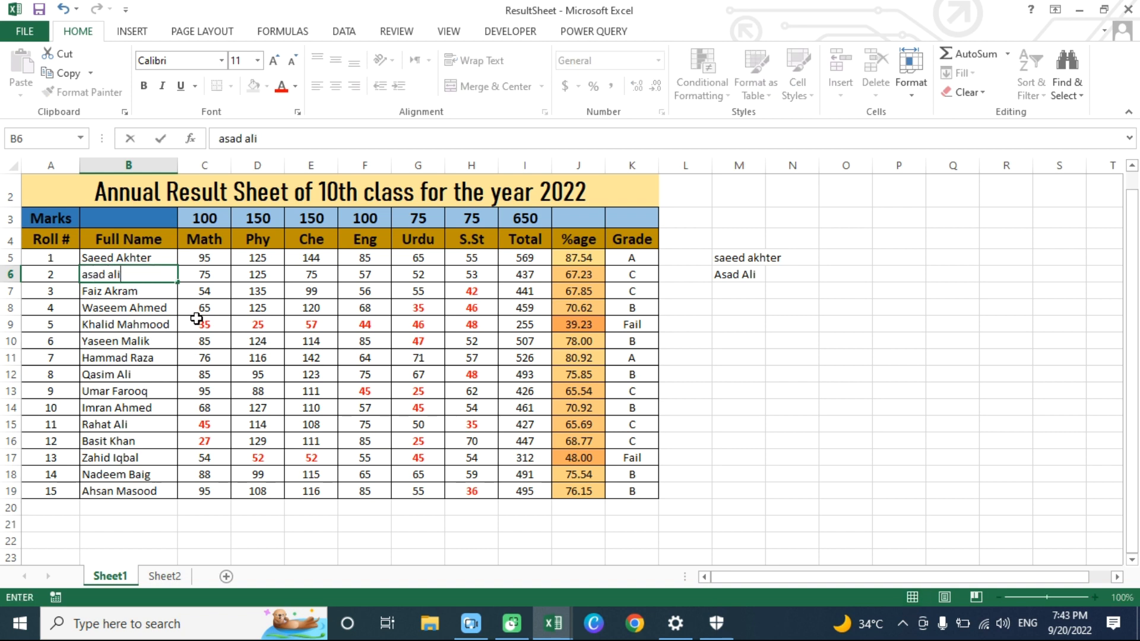
key(Return)
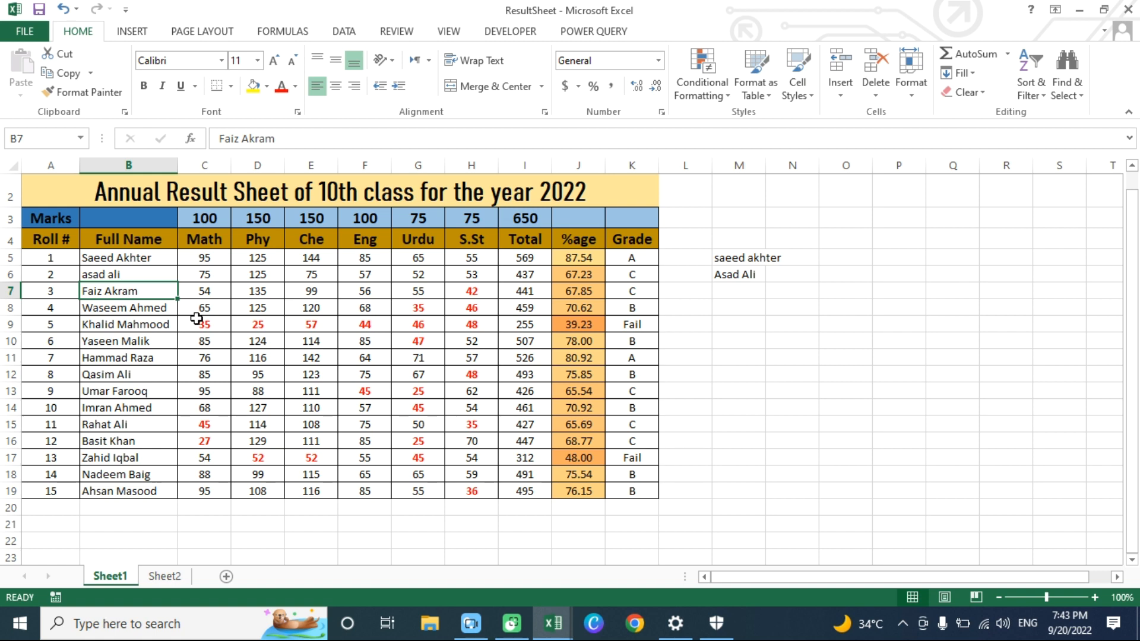
key(Up)
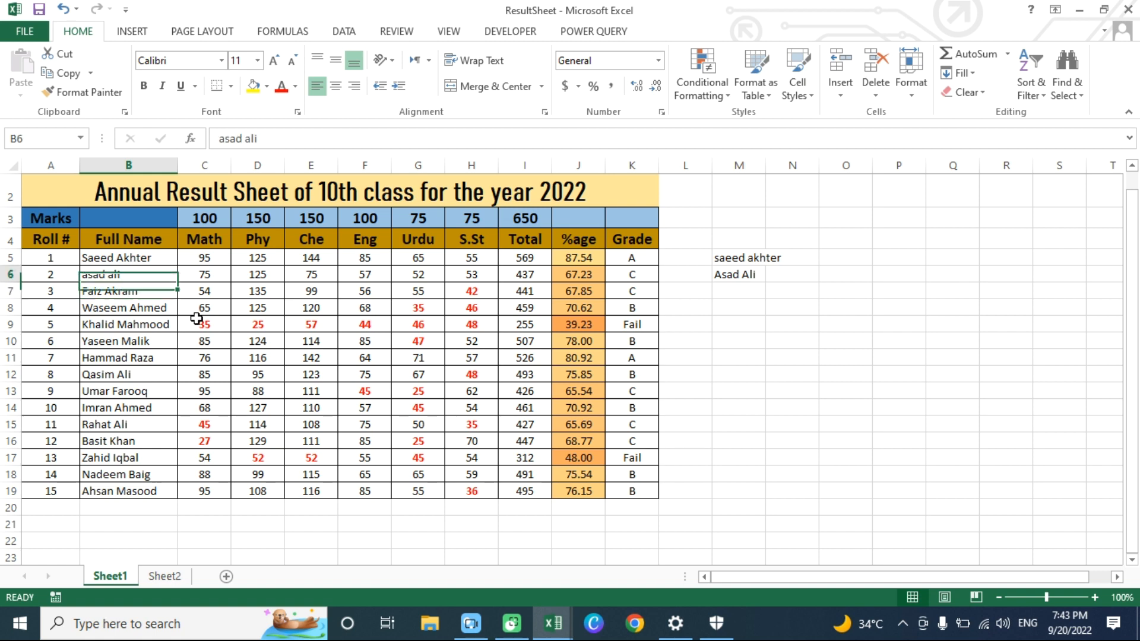
text(ASAD ALI)
key(Return)
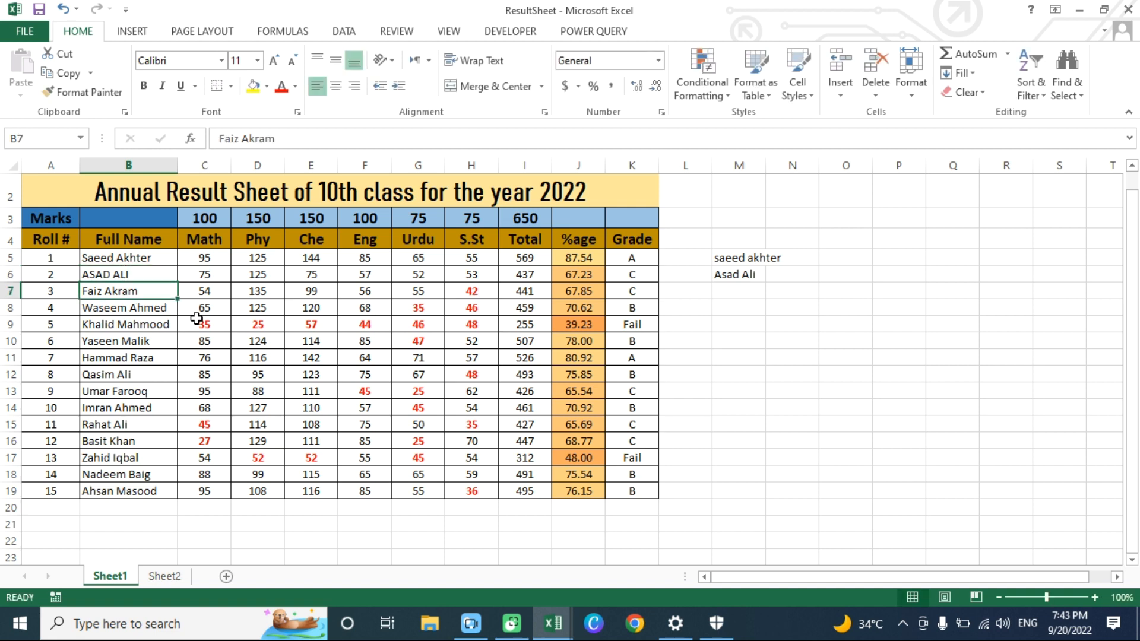
- Check the PROPER formula in M6 and retype the second student's full name in B6 with only the initials capitalized
click(733, 279)
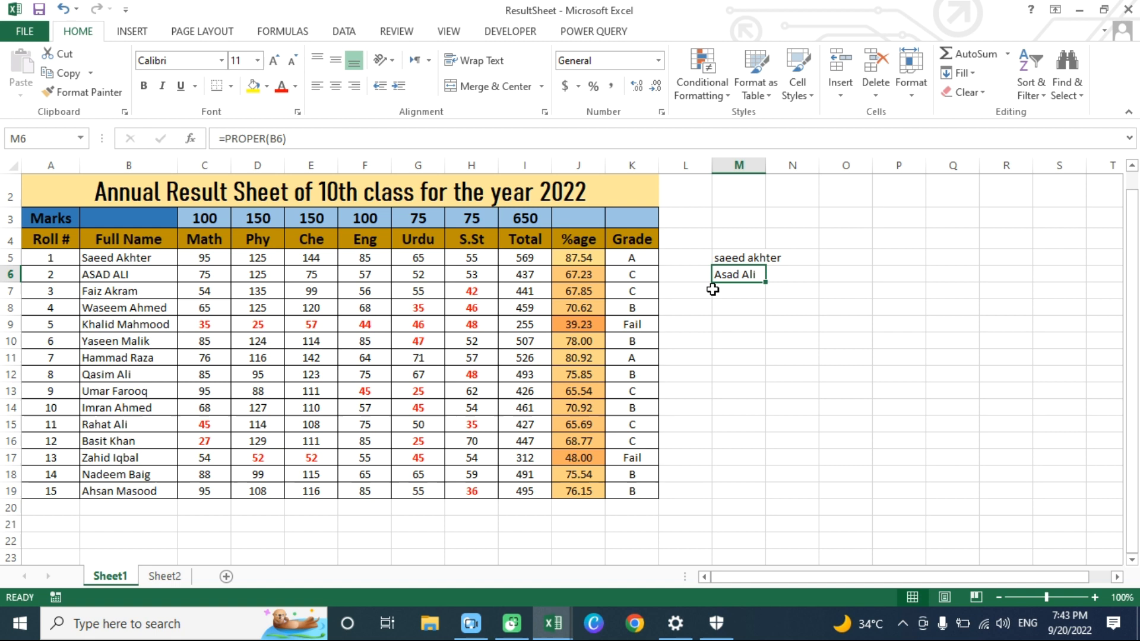
click(91, 276)
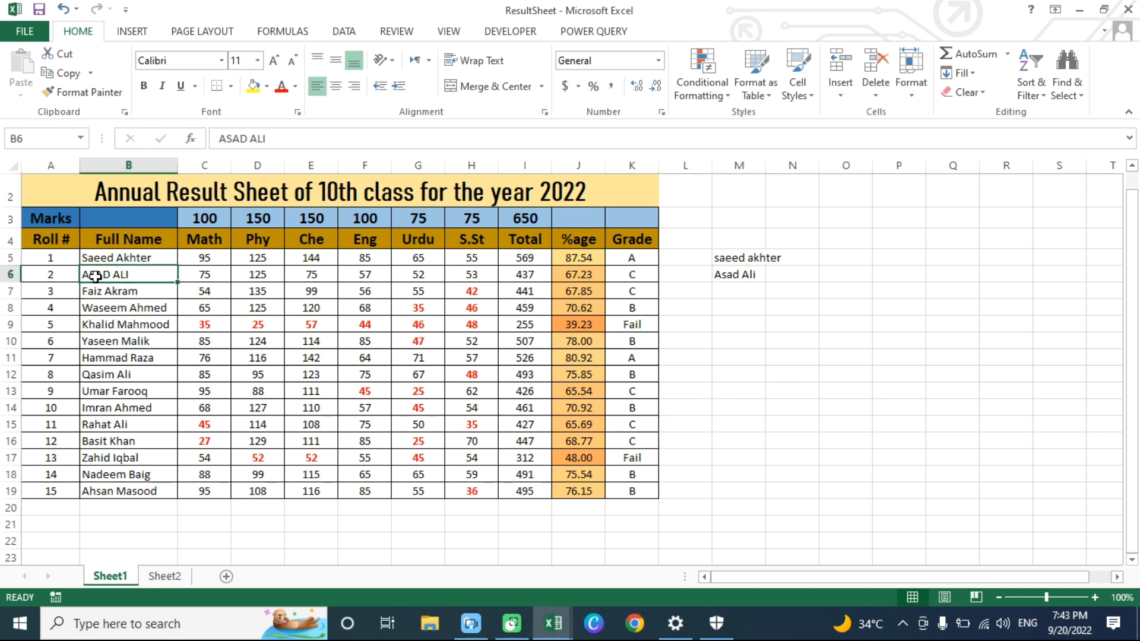
text(Asad)
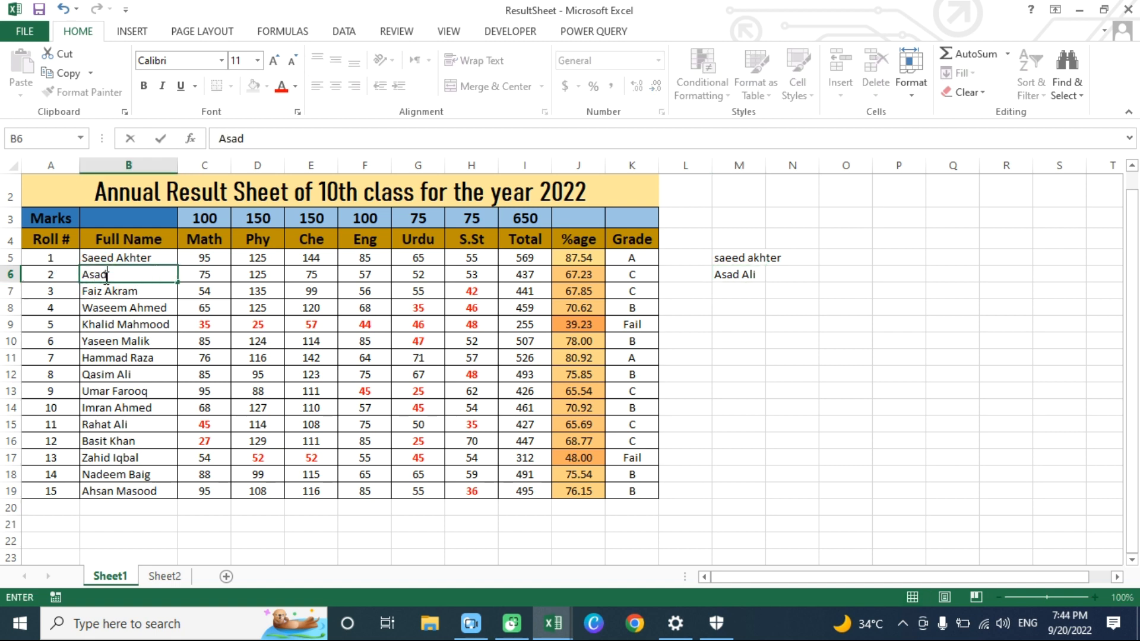
text( Ali)
key(Return)
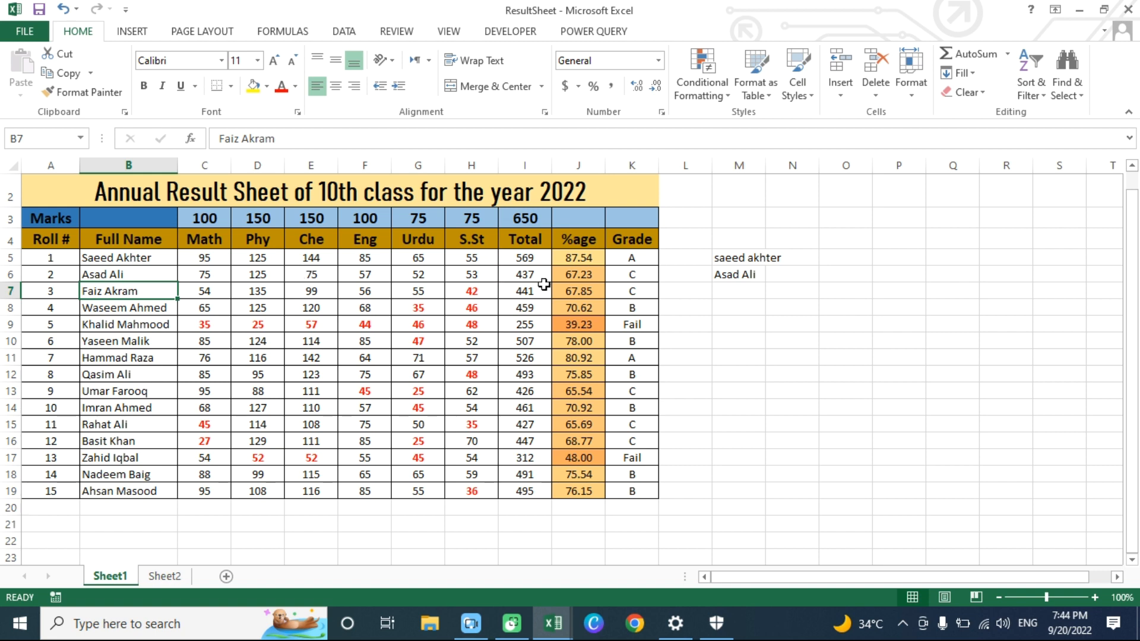
- Clear the LOWER and PROPER formulas from M5:M7
click(723, 259)
drag(725, 265, 776, 310)
key(Delete)
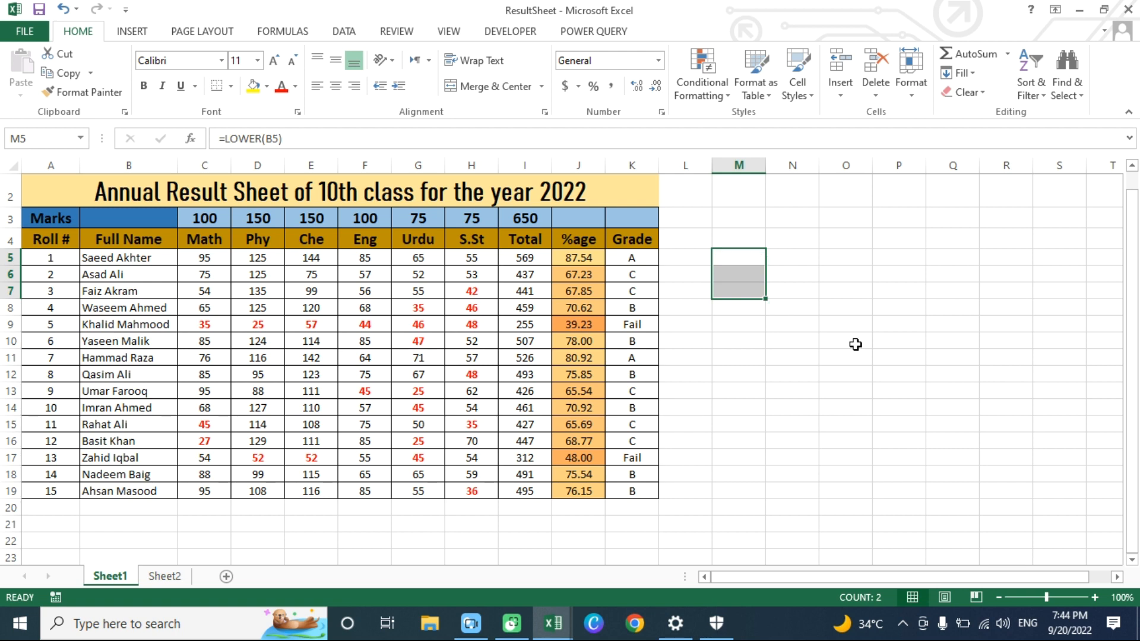
- Enter the formula =LEFT(B5,5) in cell M5 to extract the first five characters of the first student's full name
click(738, 260)
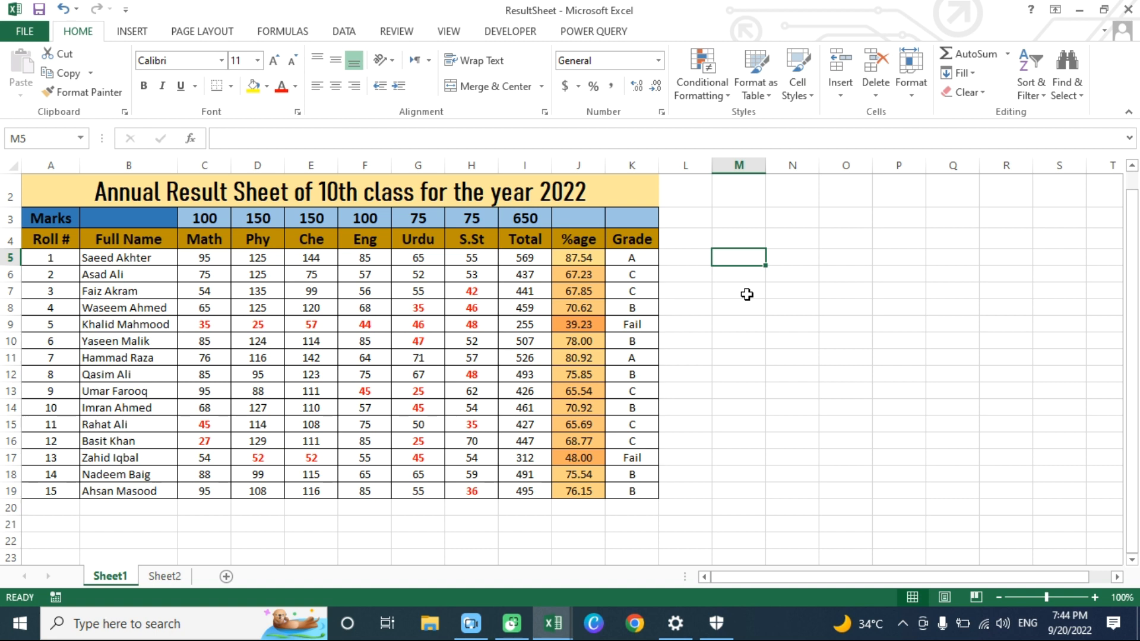
text(=LEF)
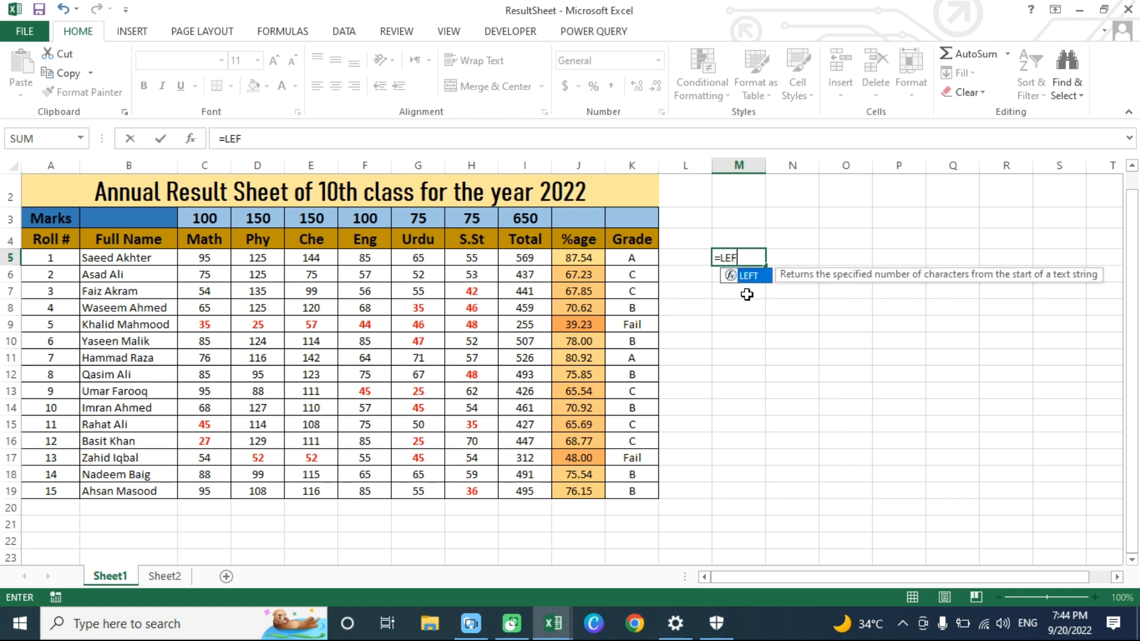
text(T()
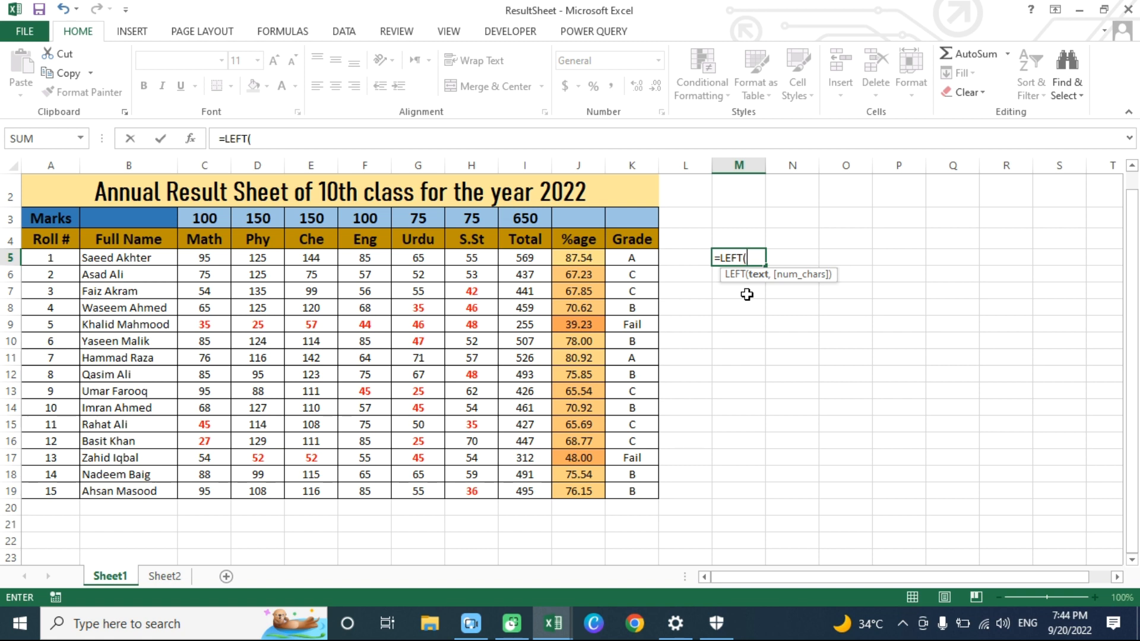
text(c)
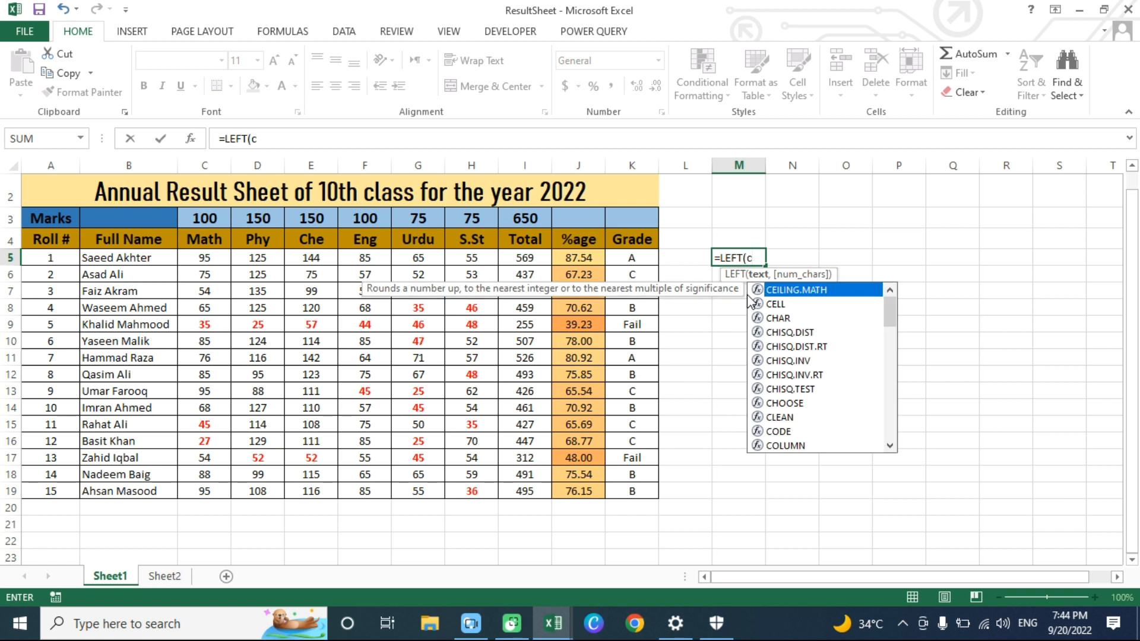
text(5)
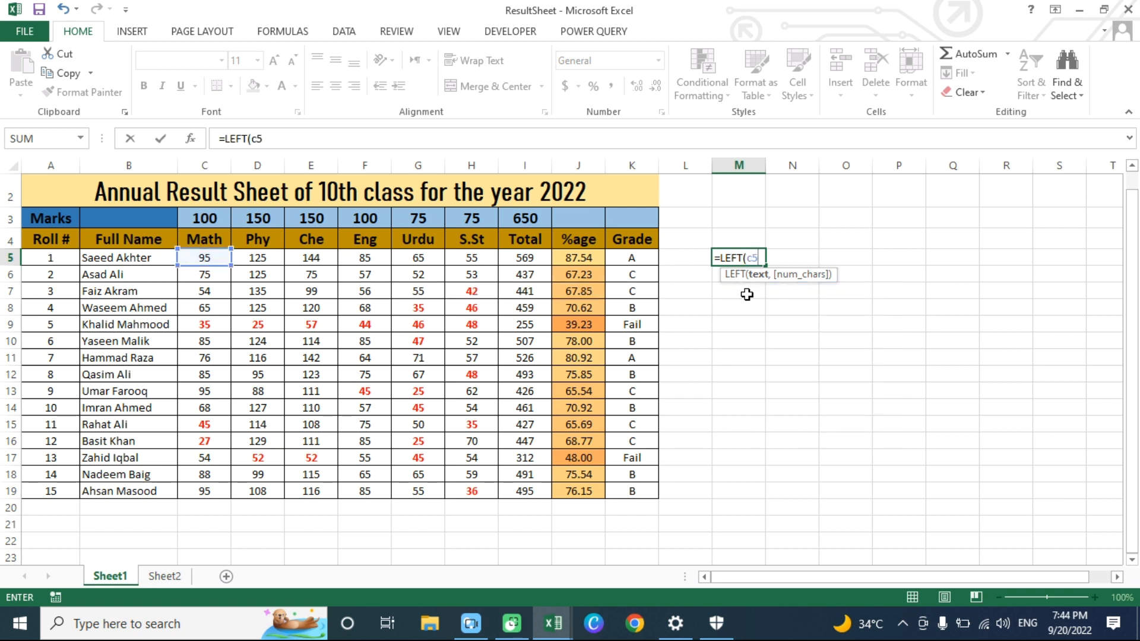
key(BackSpace)
key(BackSpace)
text(b5)
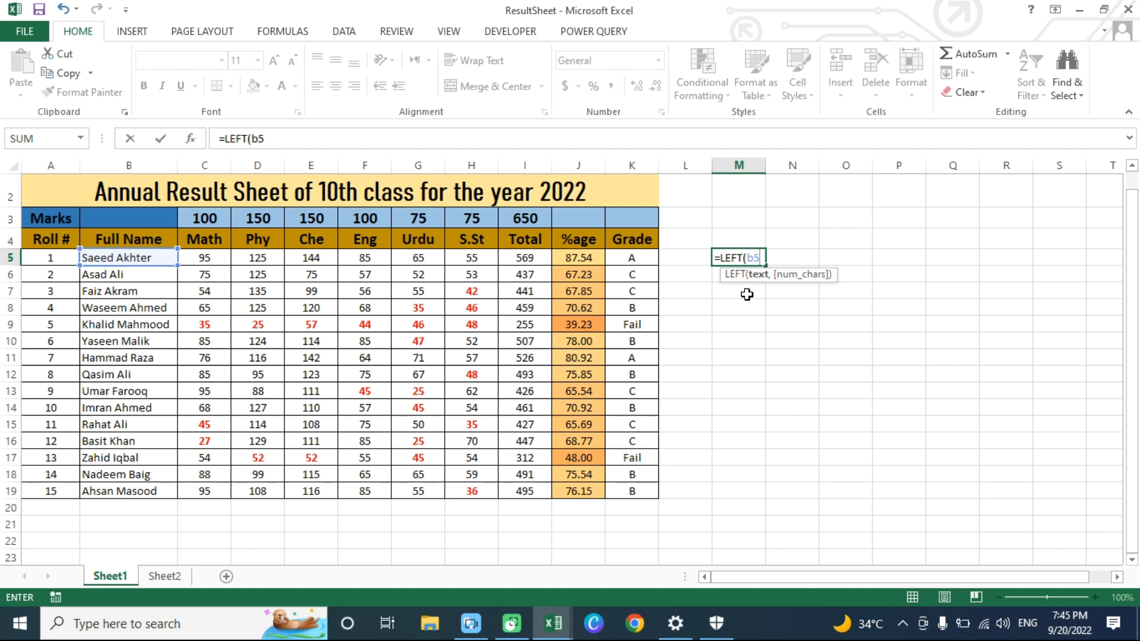
text(,5)
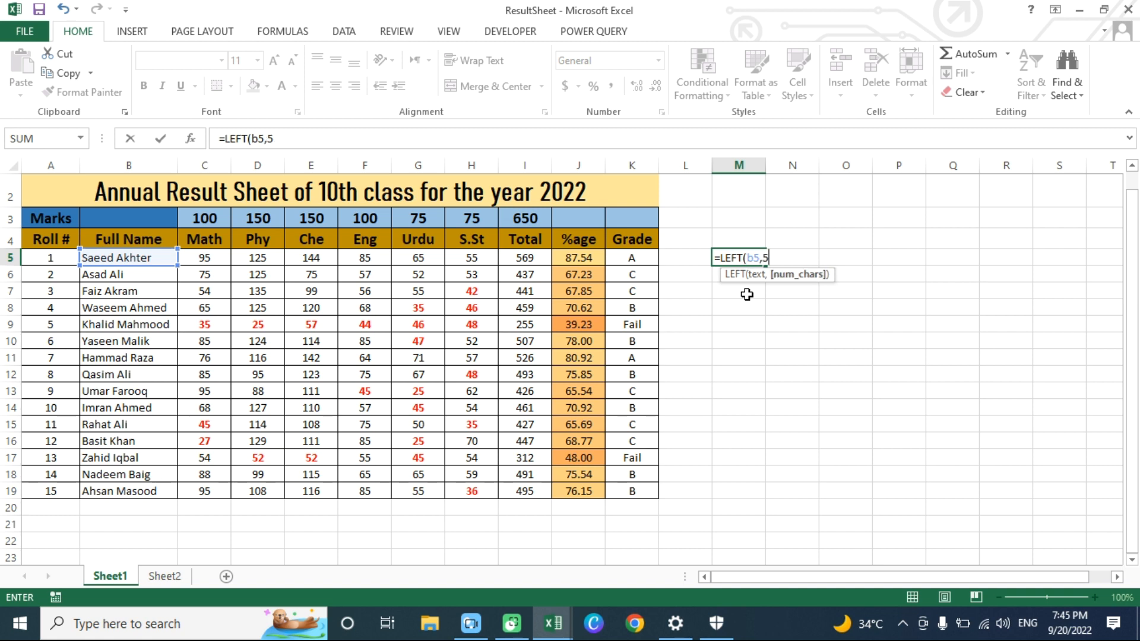
text())
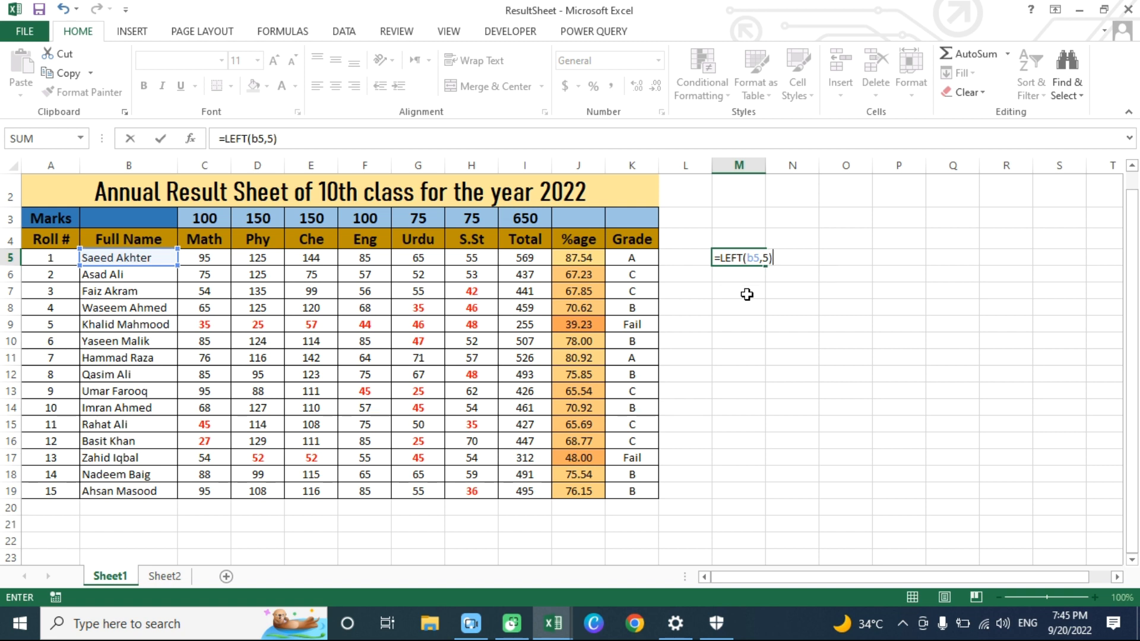
key(Return)
key(Up)
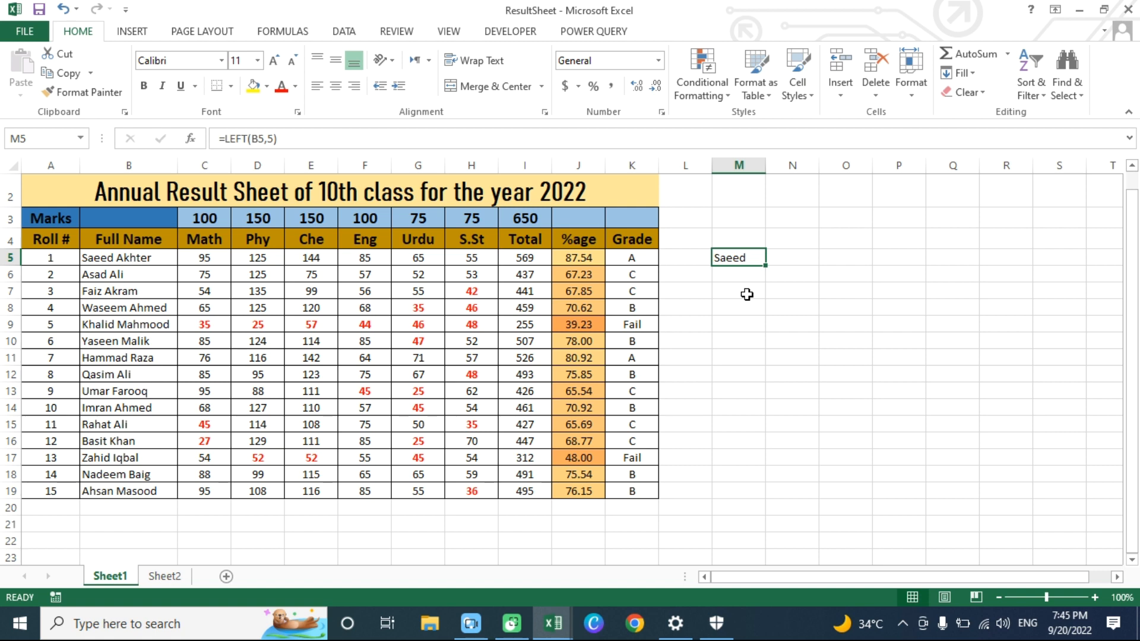
- Enter the formula =RIGHT(B5,6) in cell M6 to extract the last six characters of the first student's full name
key(Down)
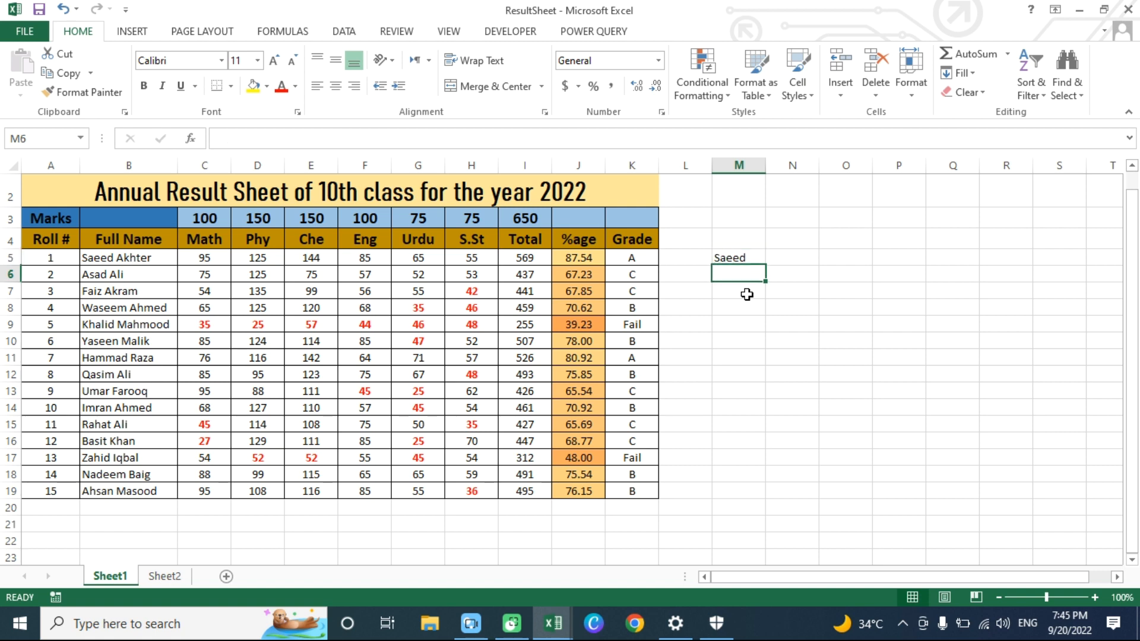
text(=)
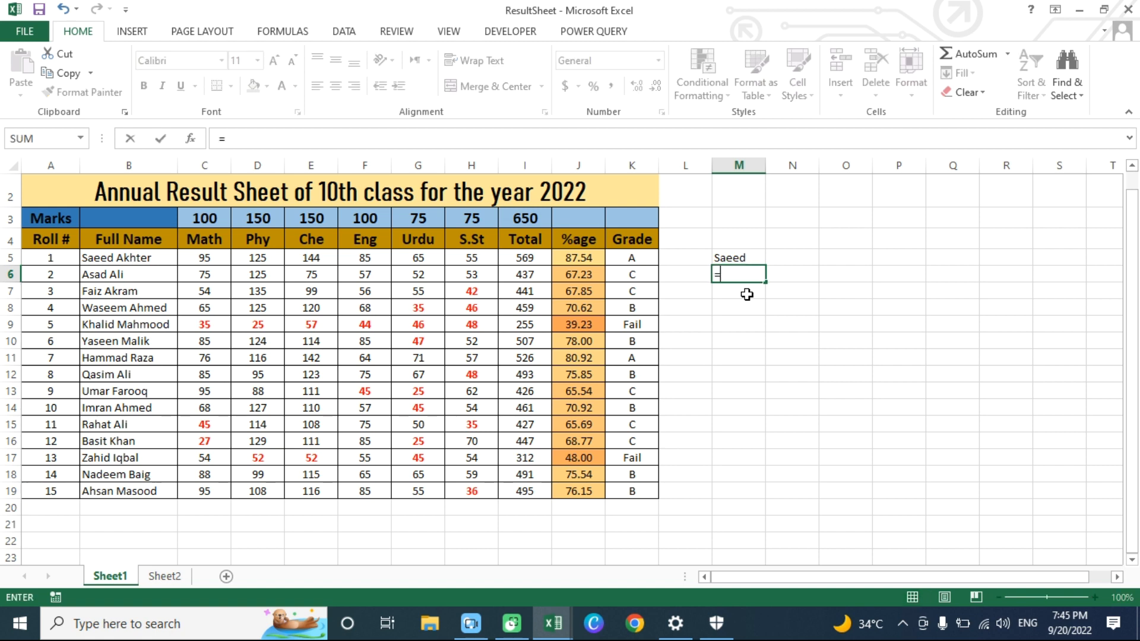
text(RIGHT)
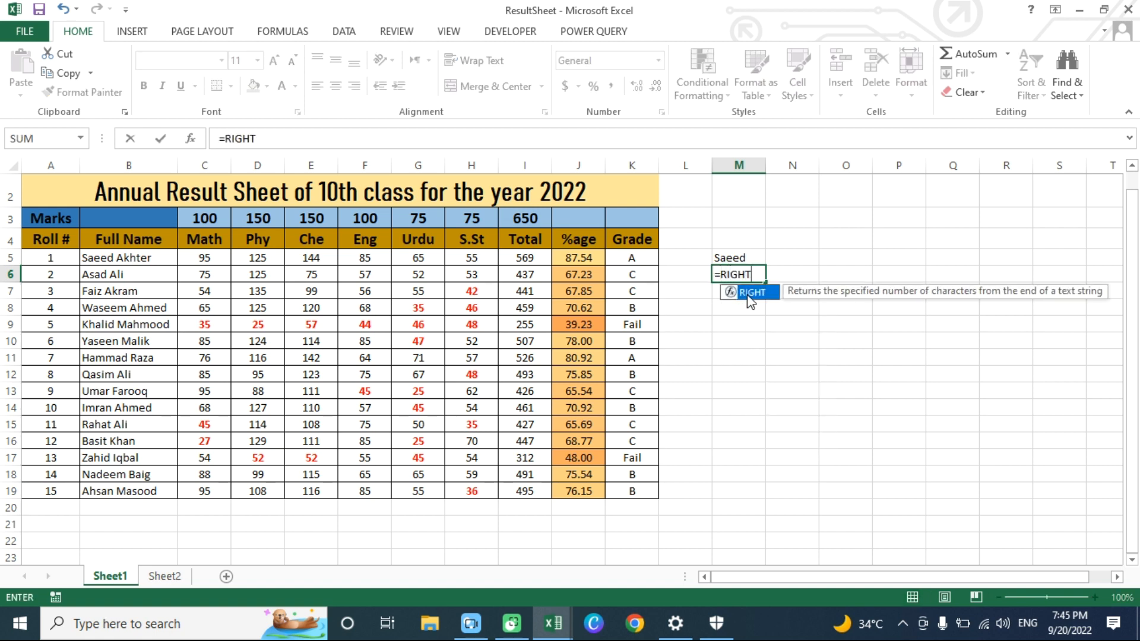
double_click(751, 293)
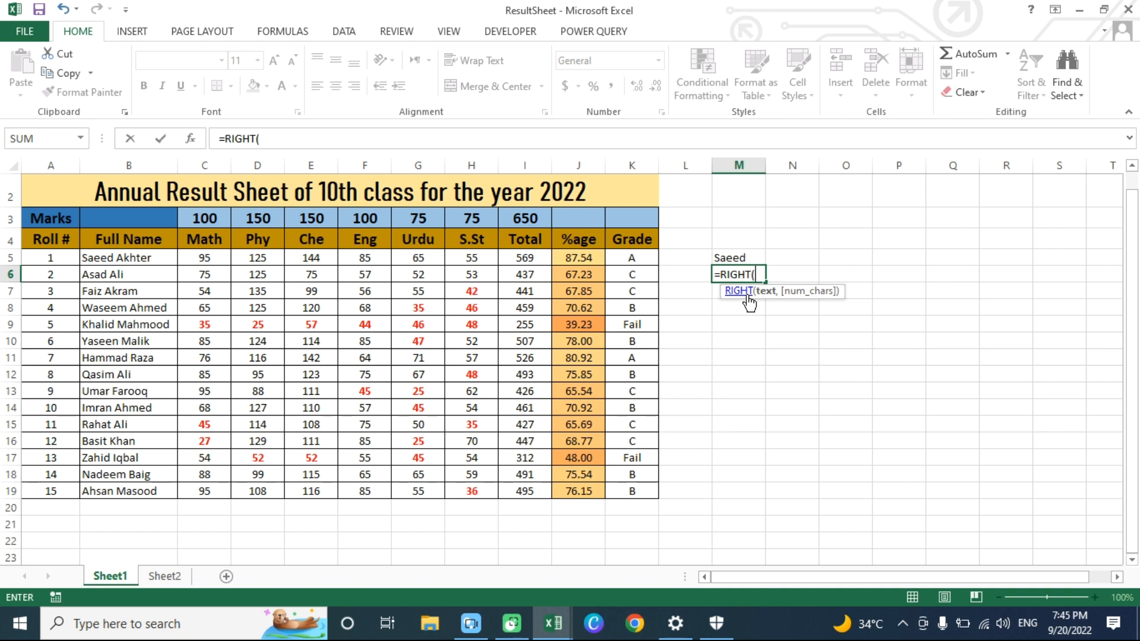
text(b)
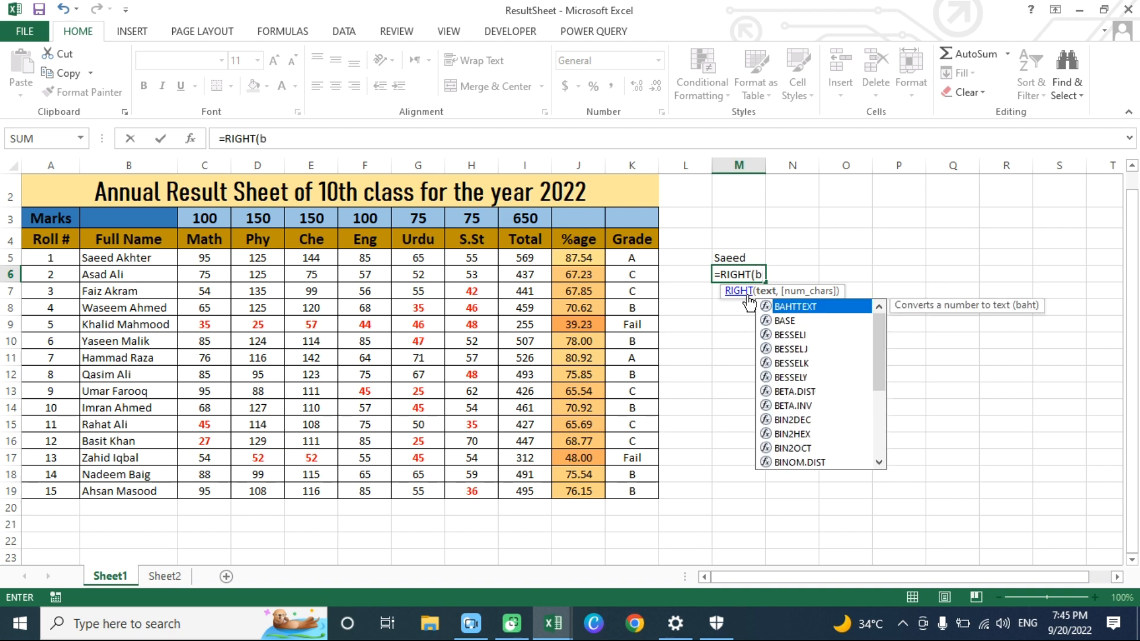
text(5,)
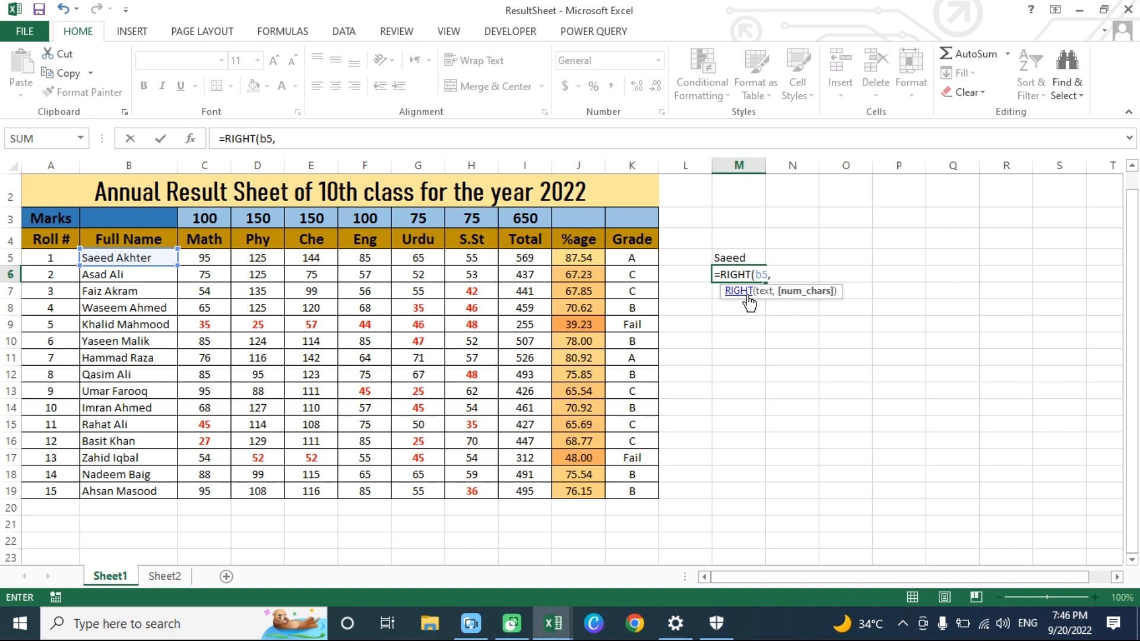
text(6))
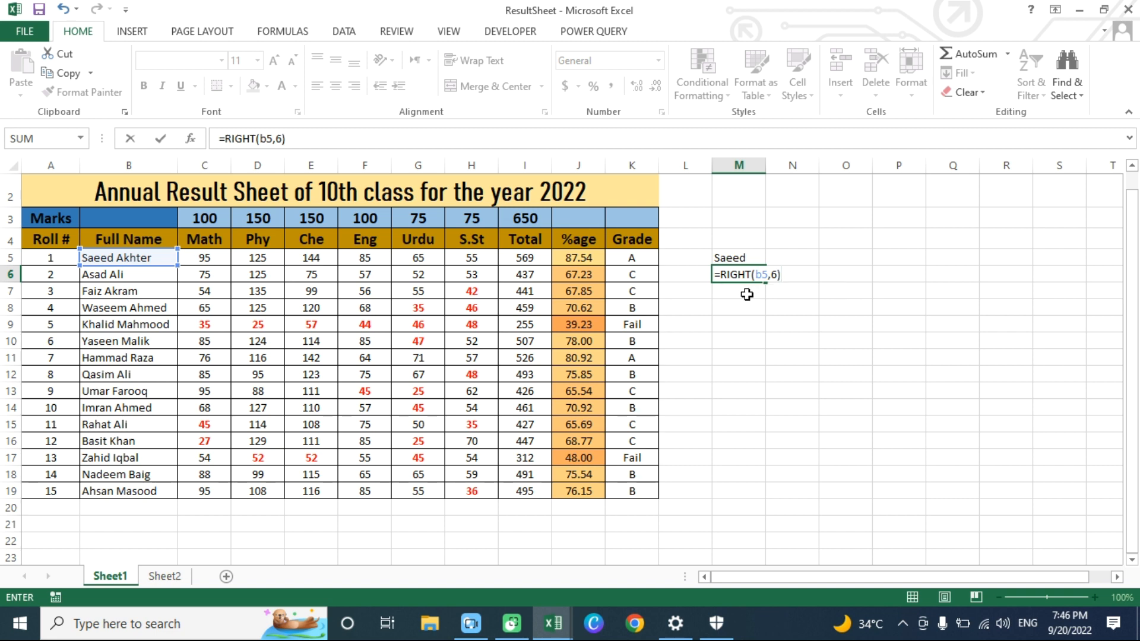
key(Return)
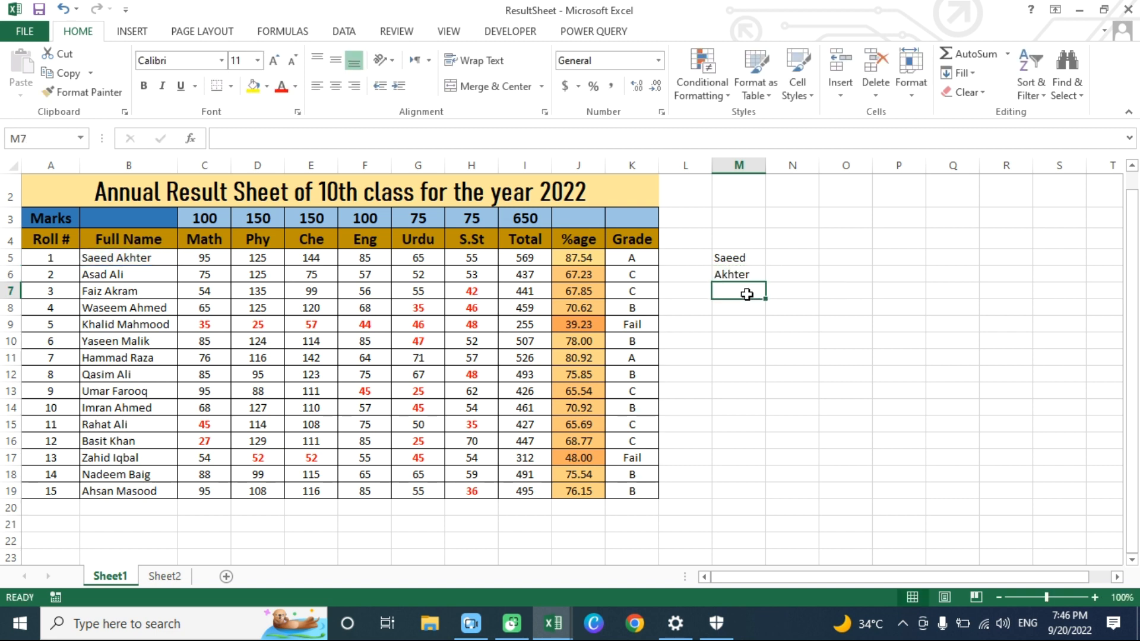
- Clear the RIGHT formula from M6 and the LEFT formula from M5
key(Up)
key(Delete)
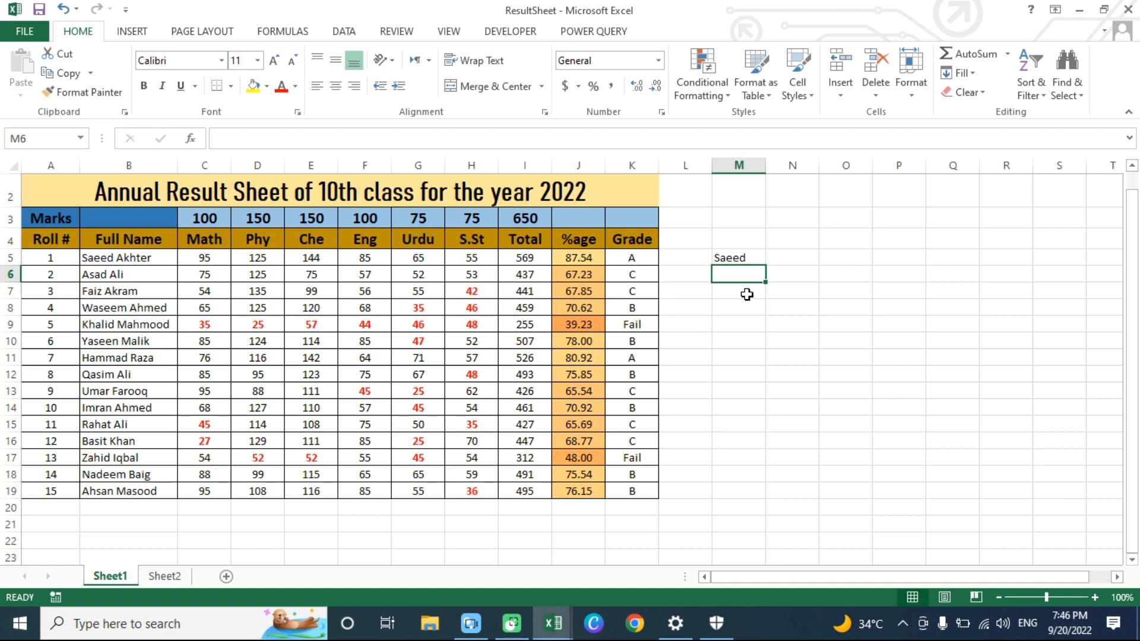
key(Up)
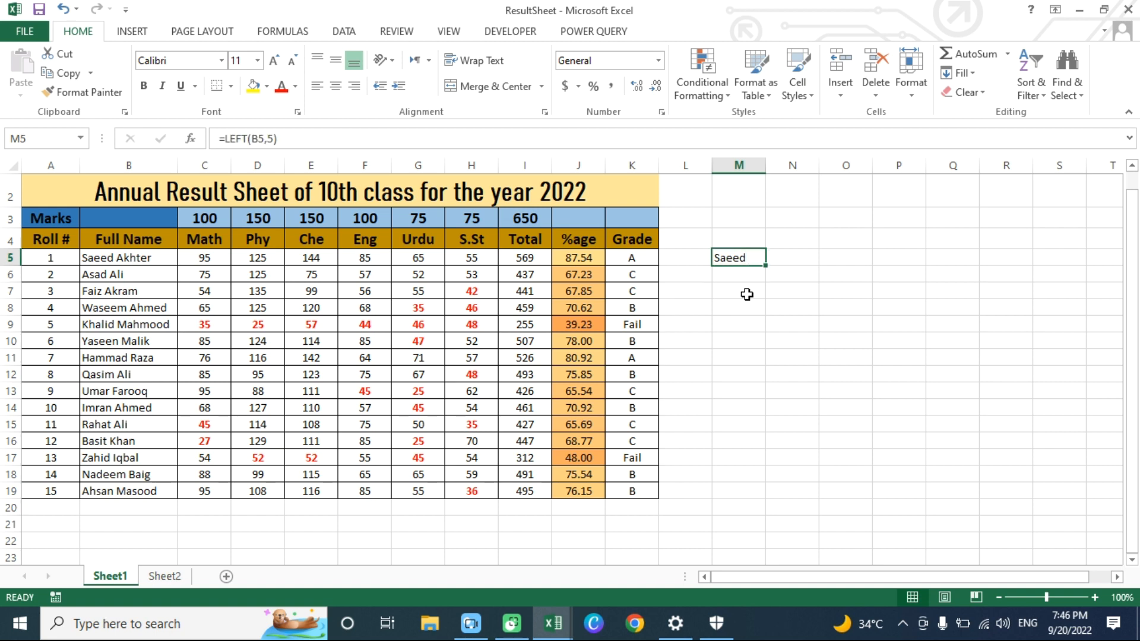
key(Right)
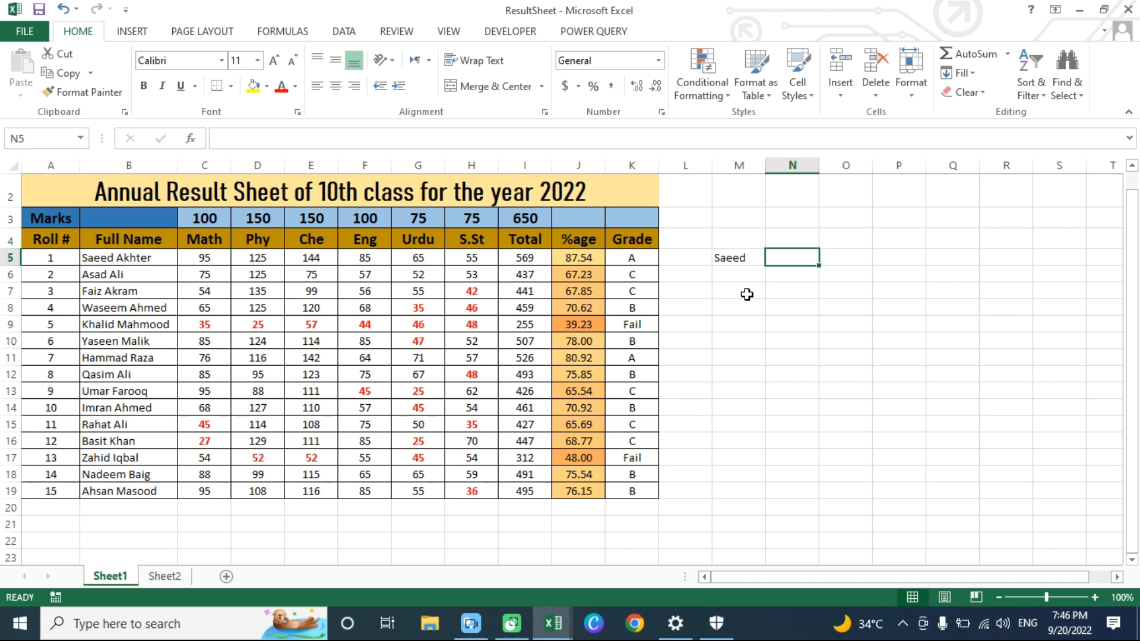
key(Left)
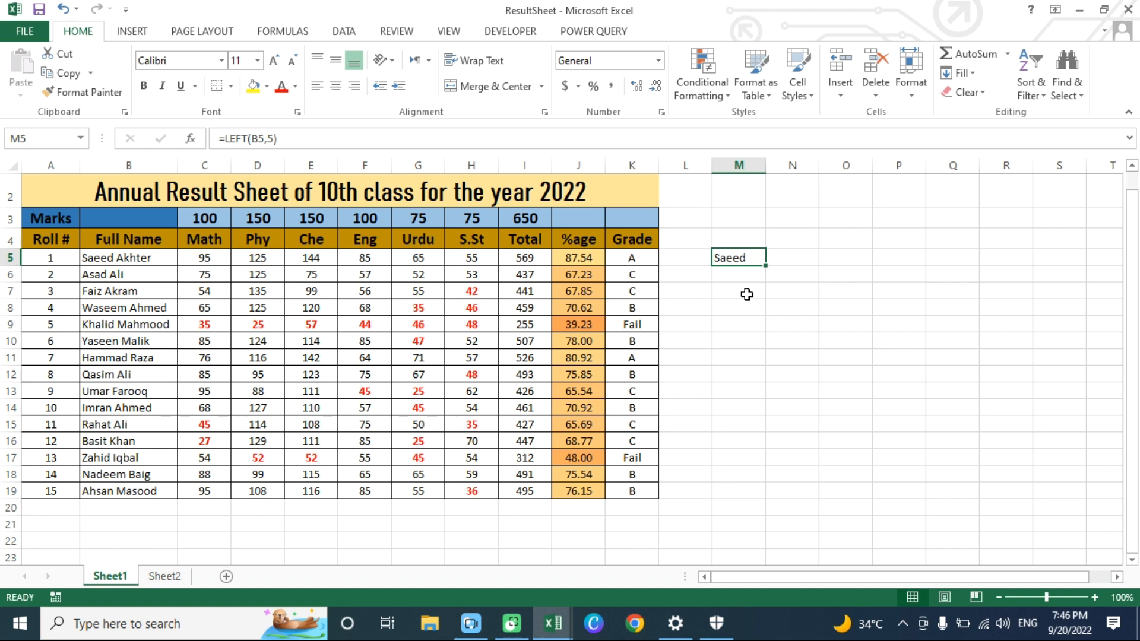
key(Delete)
- Enter the formula =MID(B8,3,4) in cell M8 to extract four characters of the fourth student's full name starting at the third
key(Down)
key(Down)
key(Down)
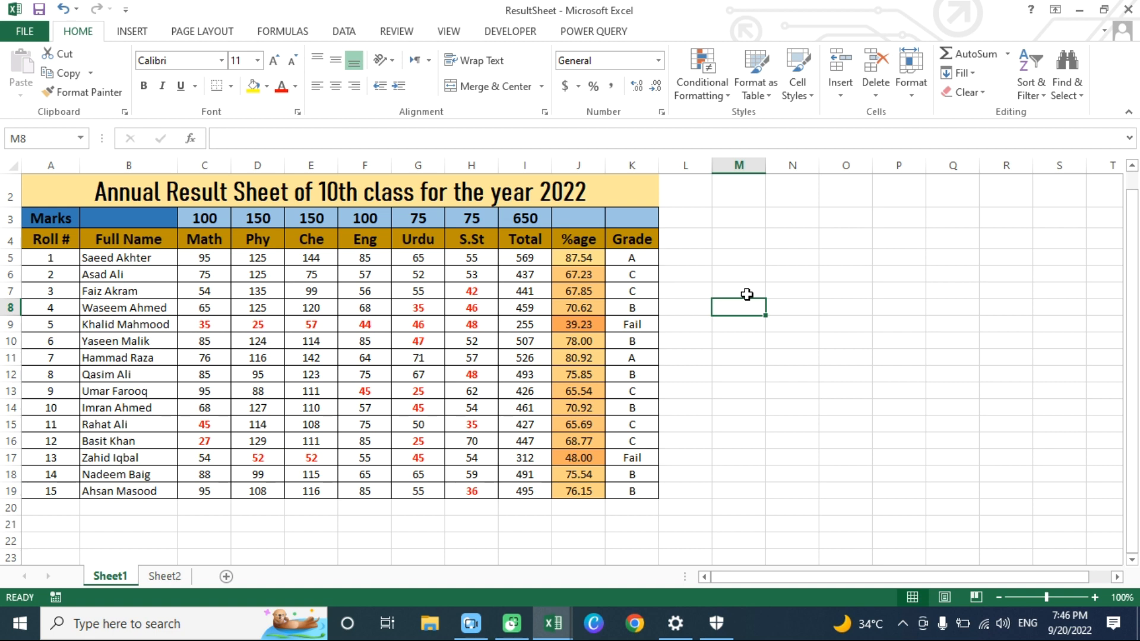
text(=)
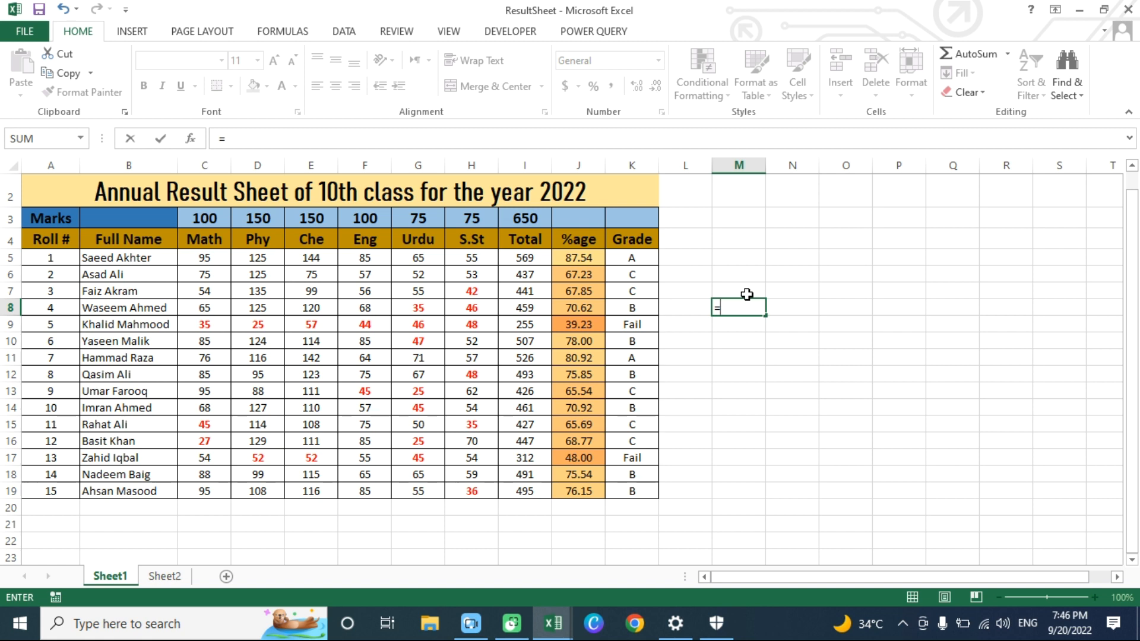
text(M)
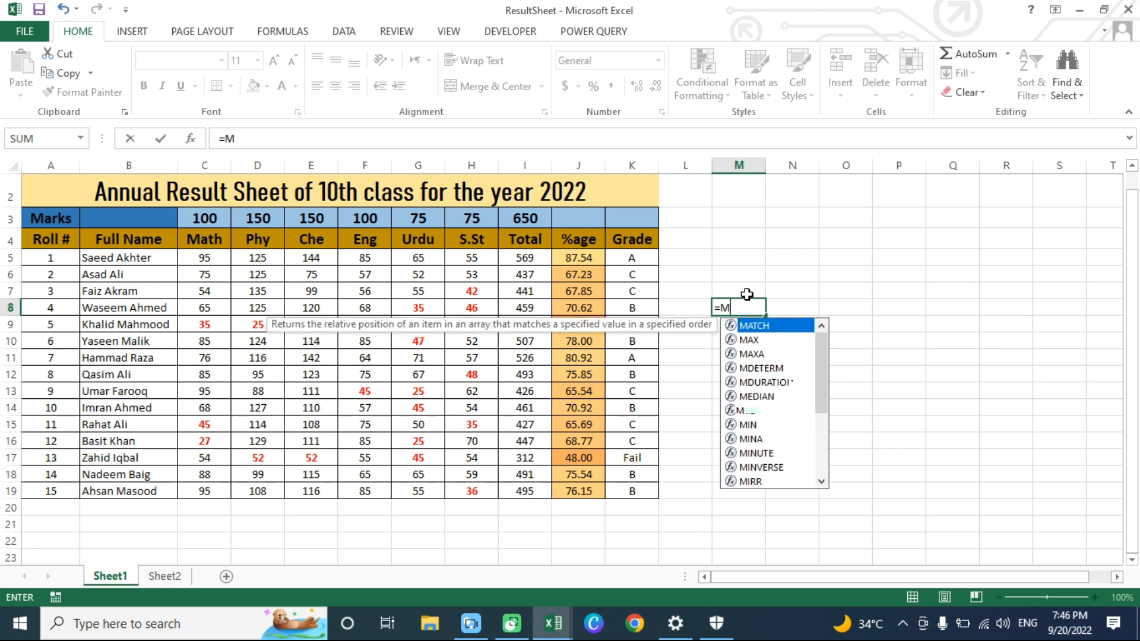
text(ID()
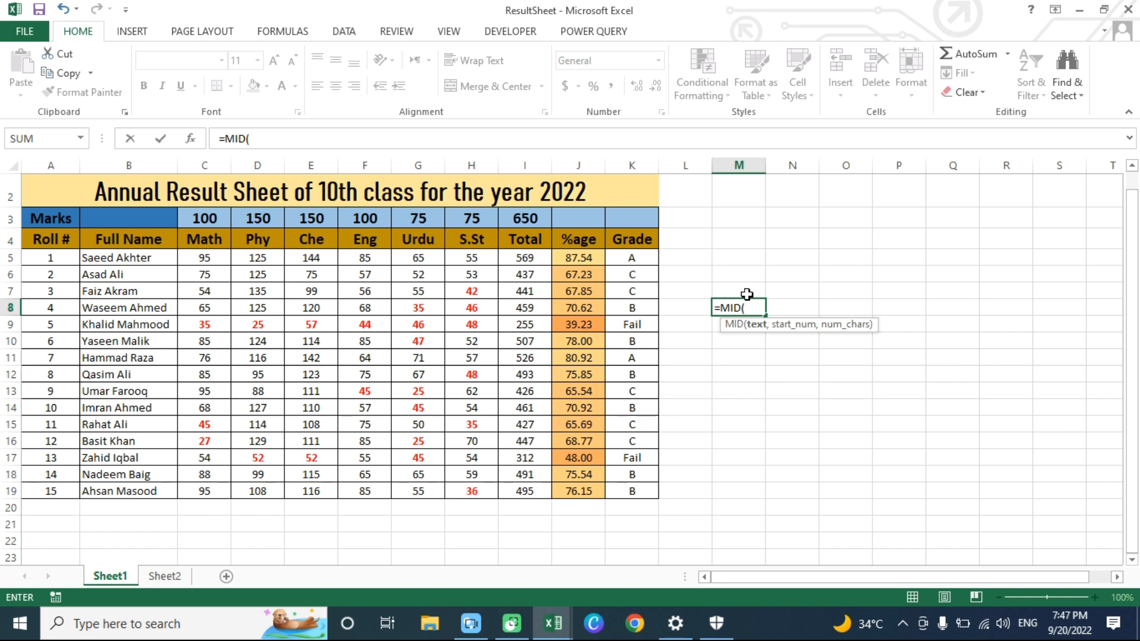
text(B8)
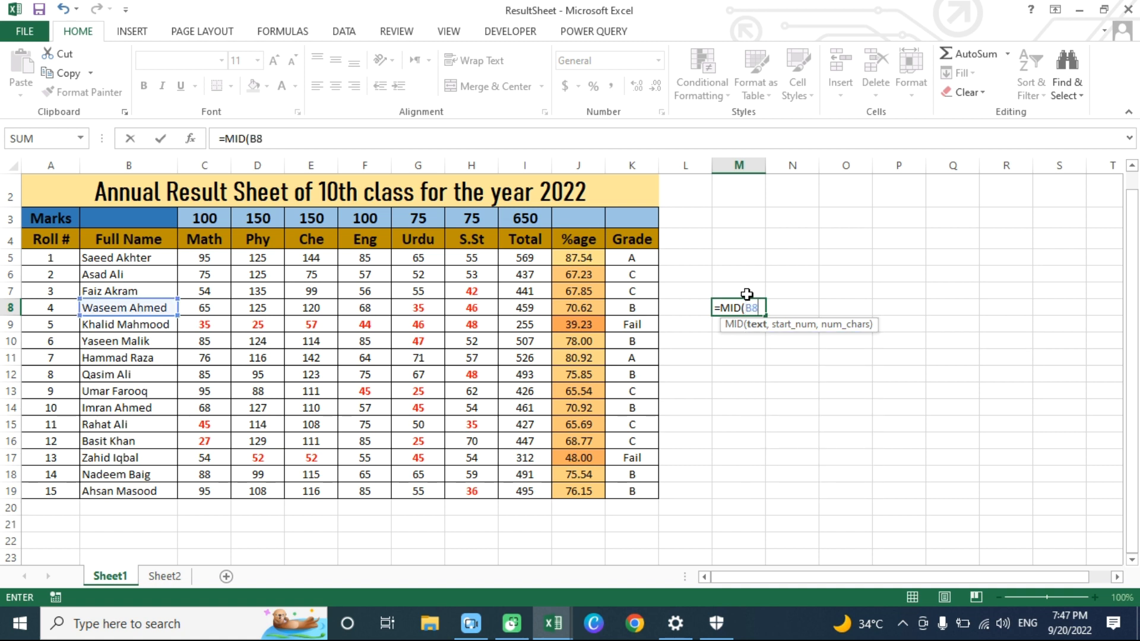
text(,)
text(3,)
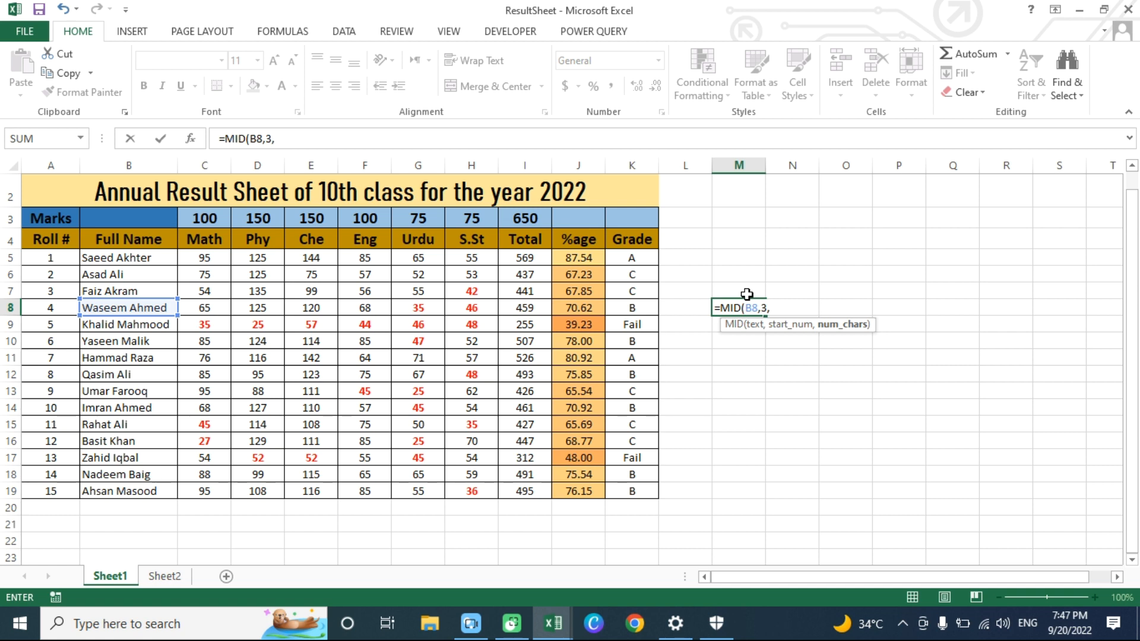
text(4))
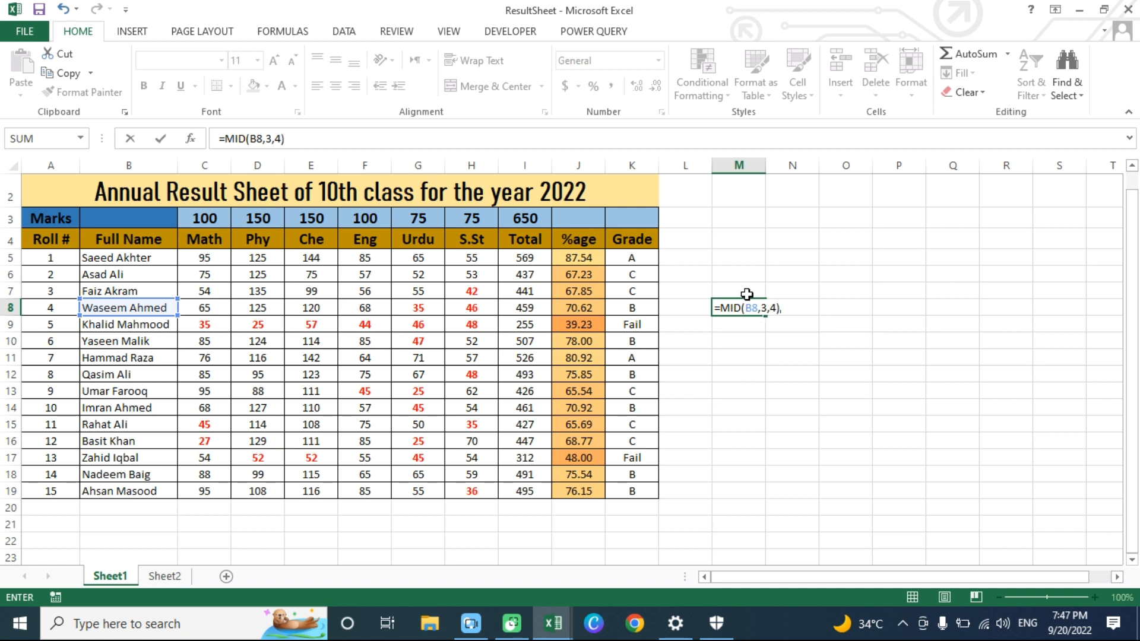
key(Return)
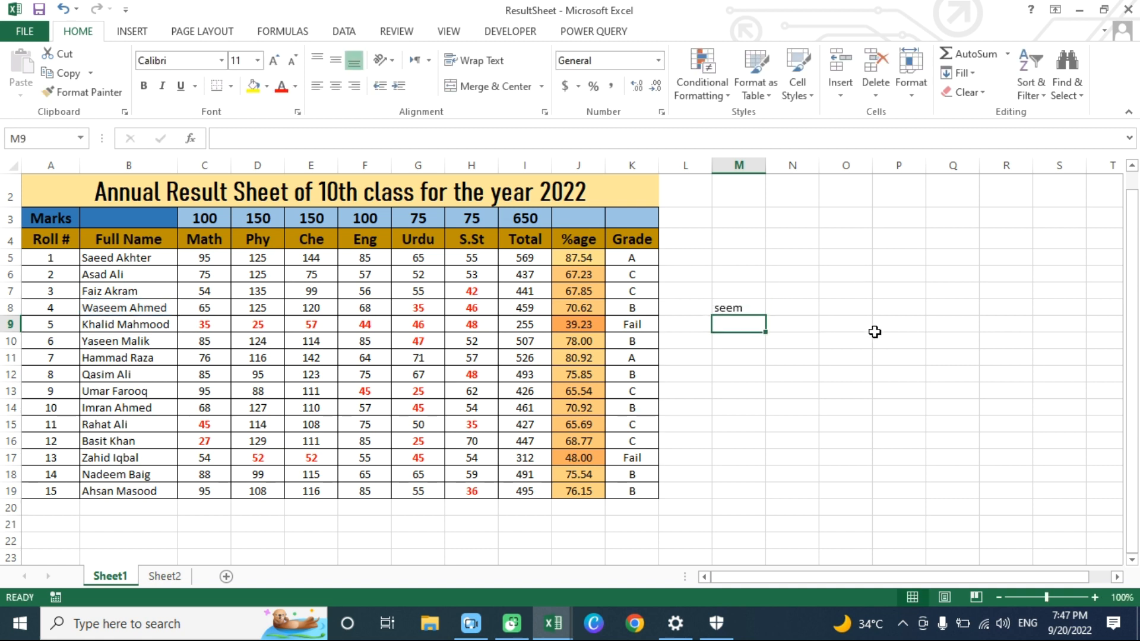
key(Up)
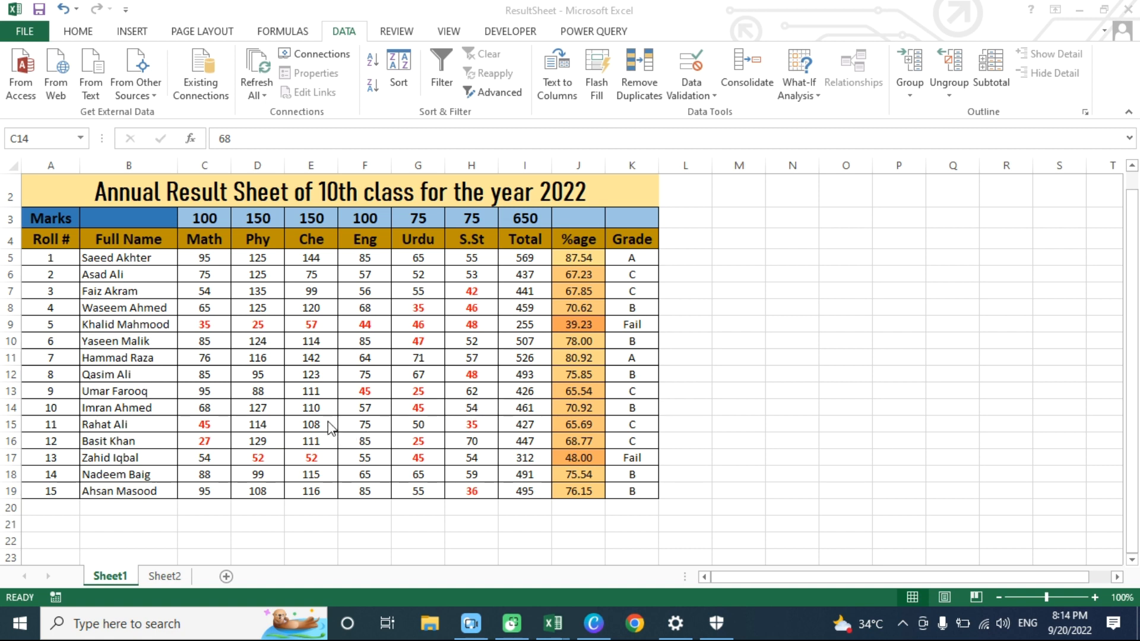
- Insert extra spaces between the first and last names in cells B13, B10 and B8
click(112, 388)
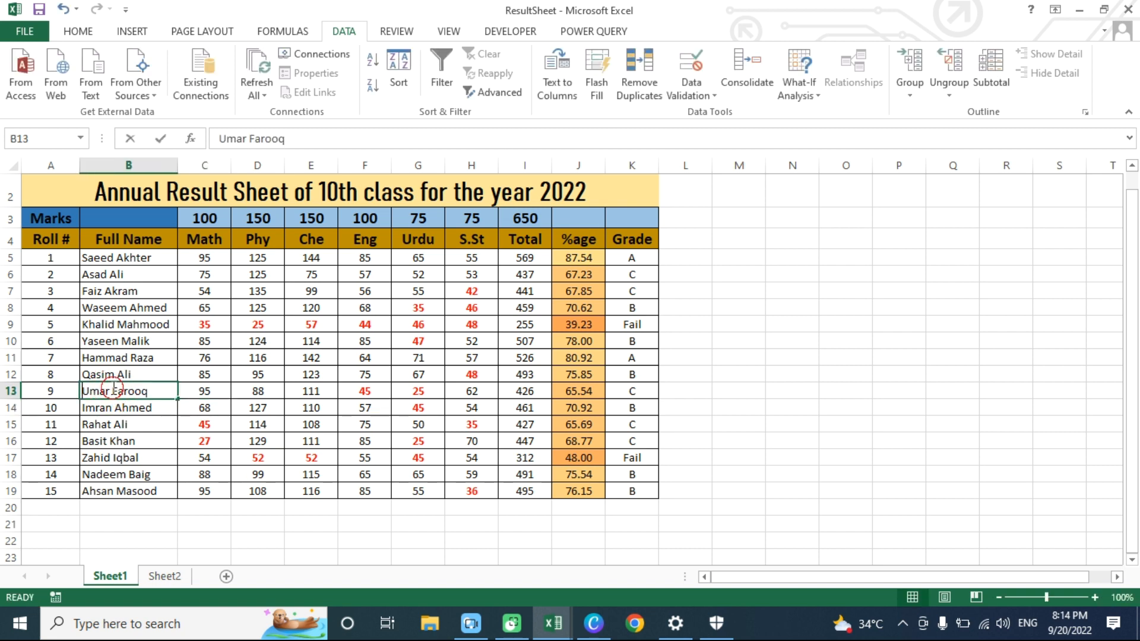
double_click(112, 389)
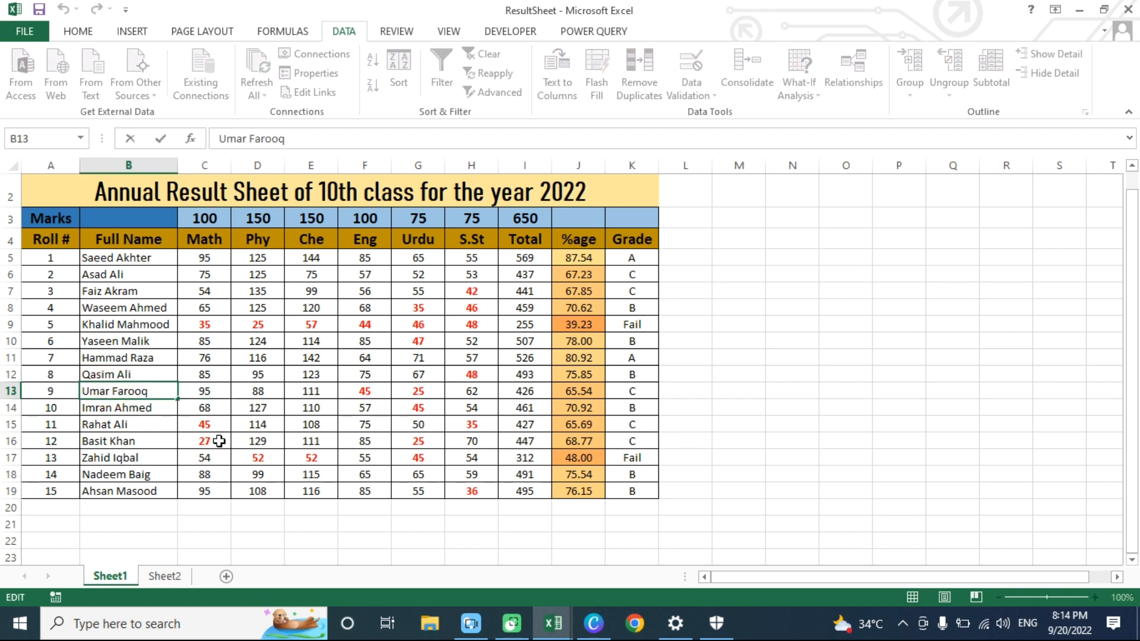
double_click(118, 342)
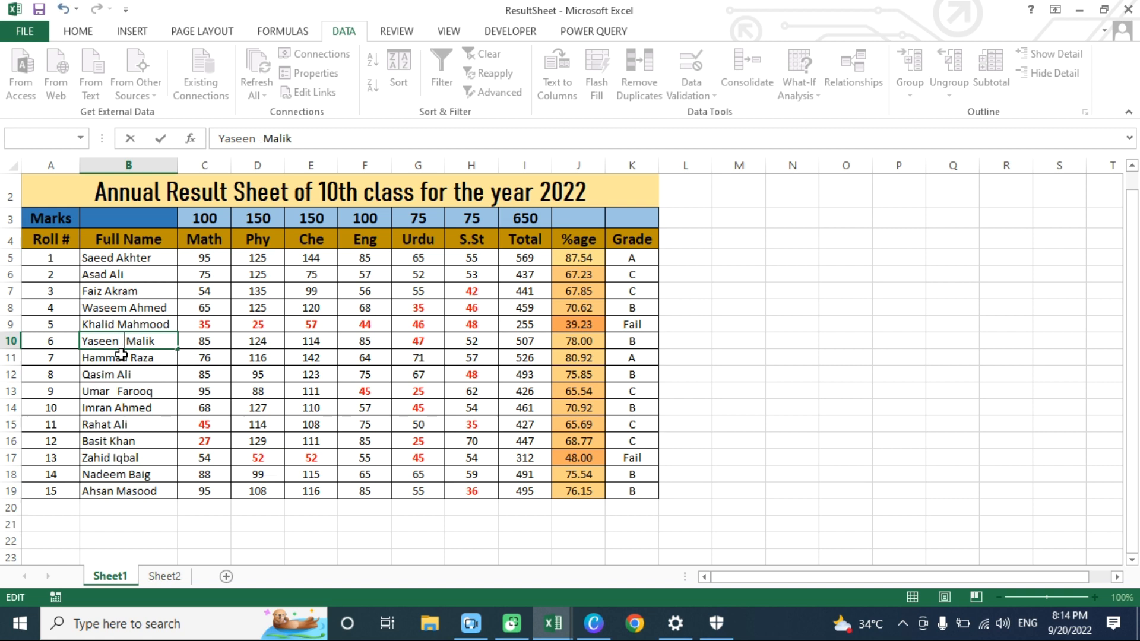
double_click(129, 308)
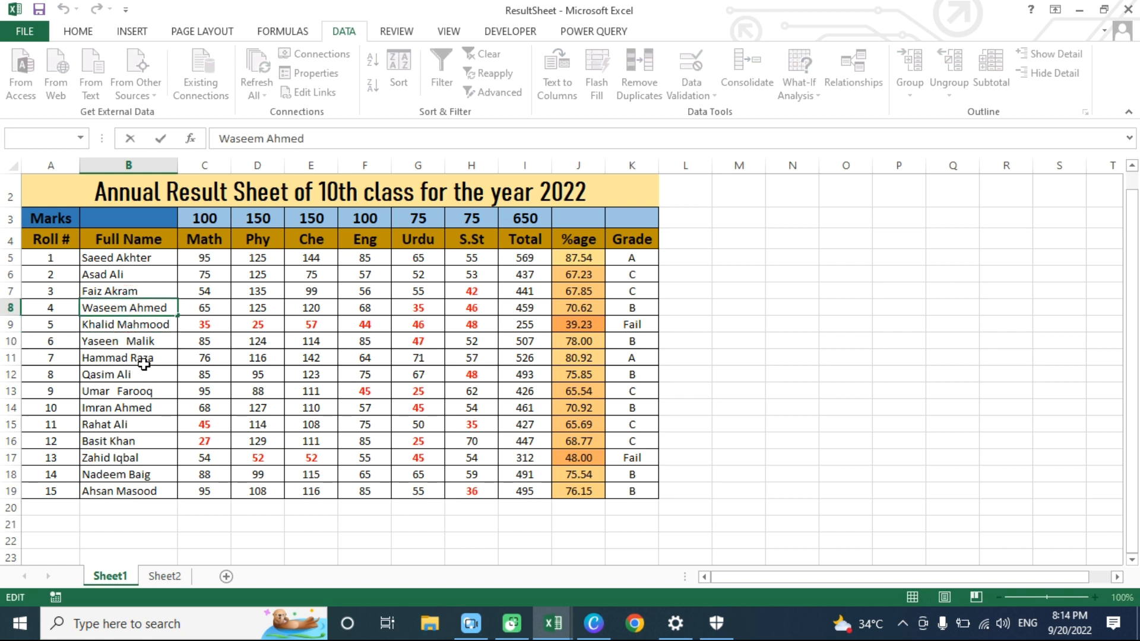
click(115, 292)
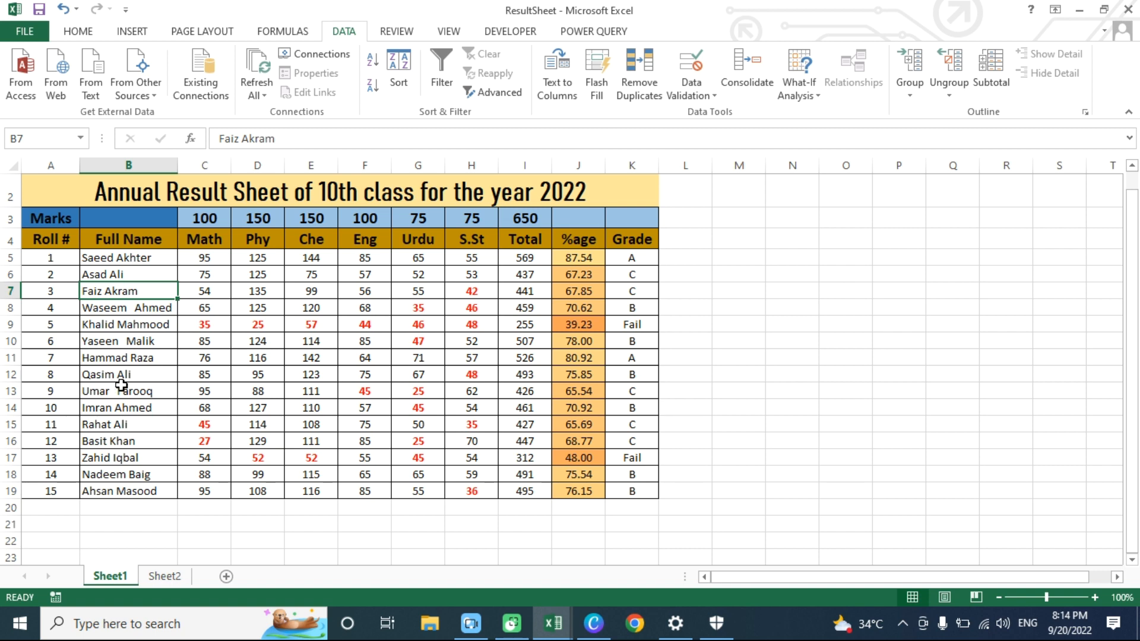
- Enter the formula =TRIM(B8) in cell M8 to remove the extra spaces from the name, and select the cell to check it
click(731, 310)
text(=)
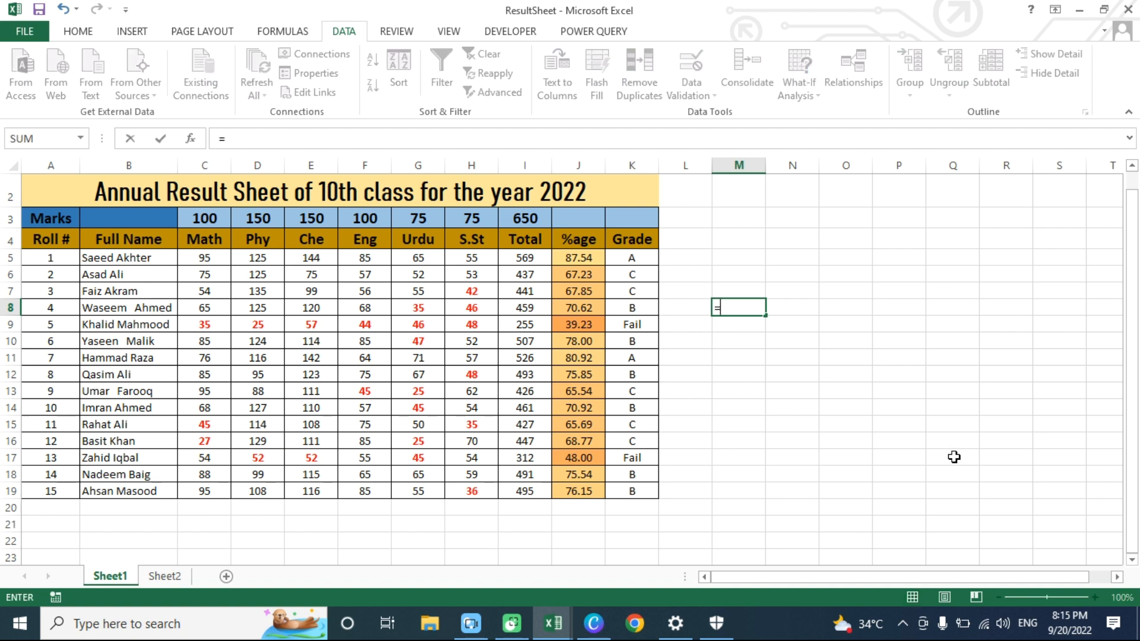
text(TRIM()
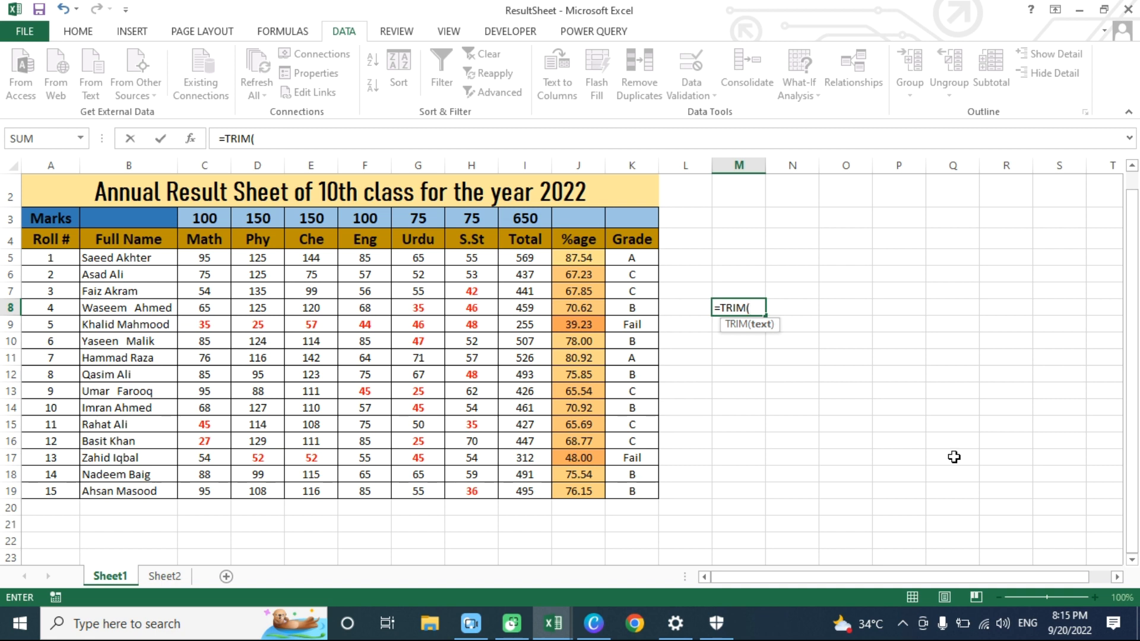
text(b8)
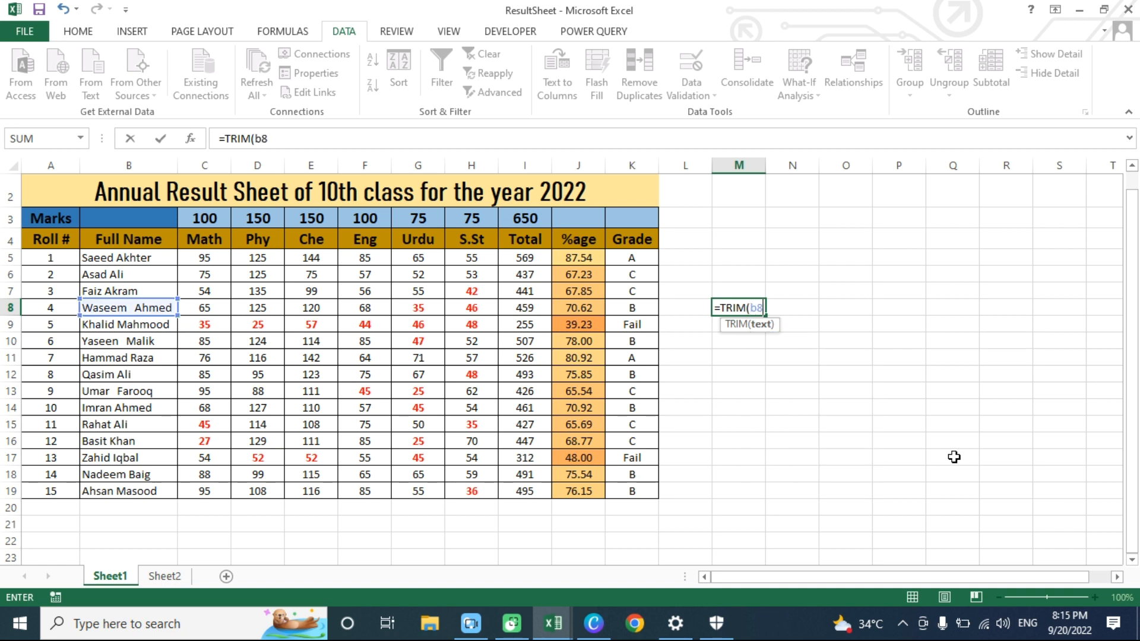
text())
key(Return)
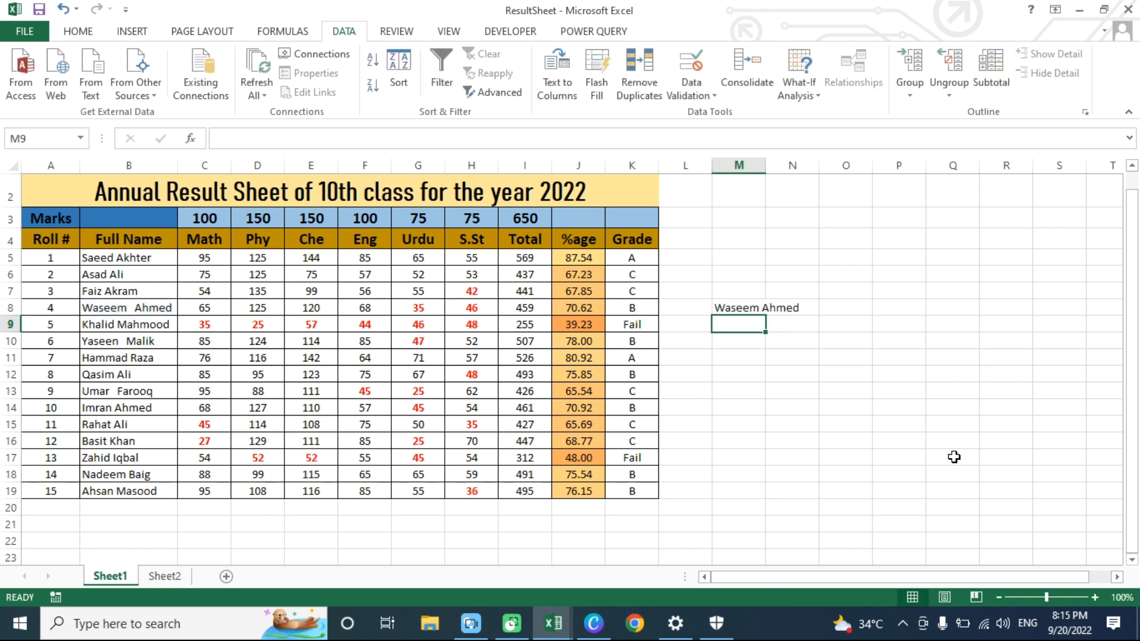
click(730, 310)
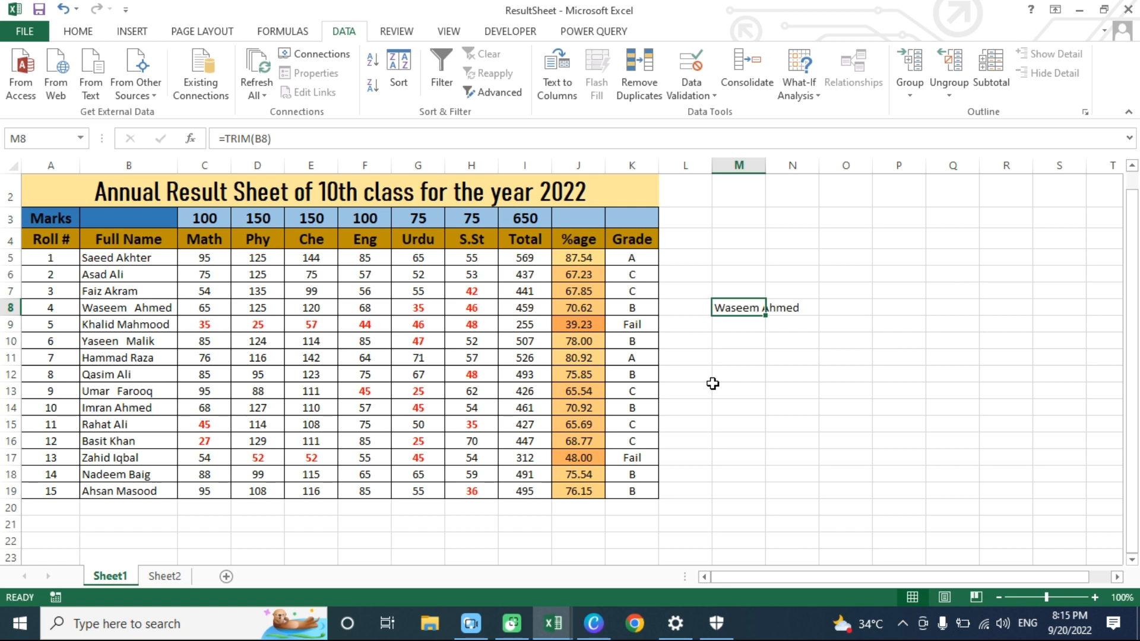
- Undo the TRIM formula entry in M8 and enter the plain text CONCATENATE() in cell M5
key(ctrl+z)
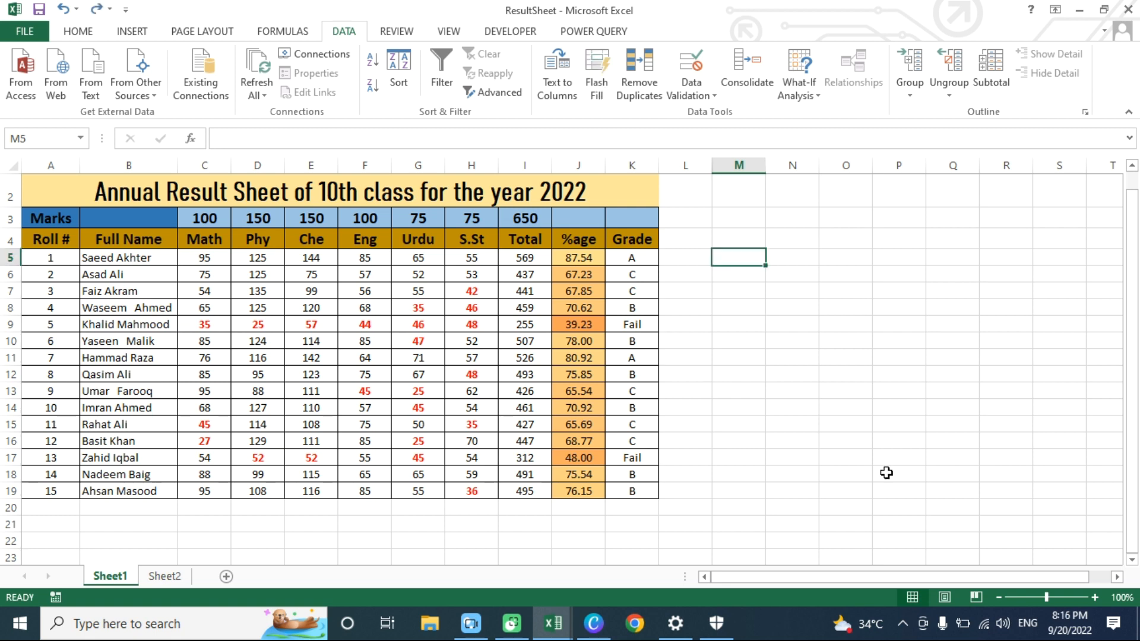
text(=)
key(BackSpace)
text(CON)
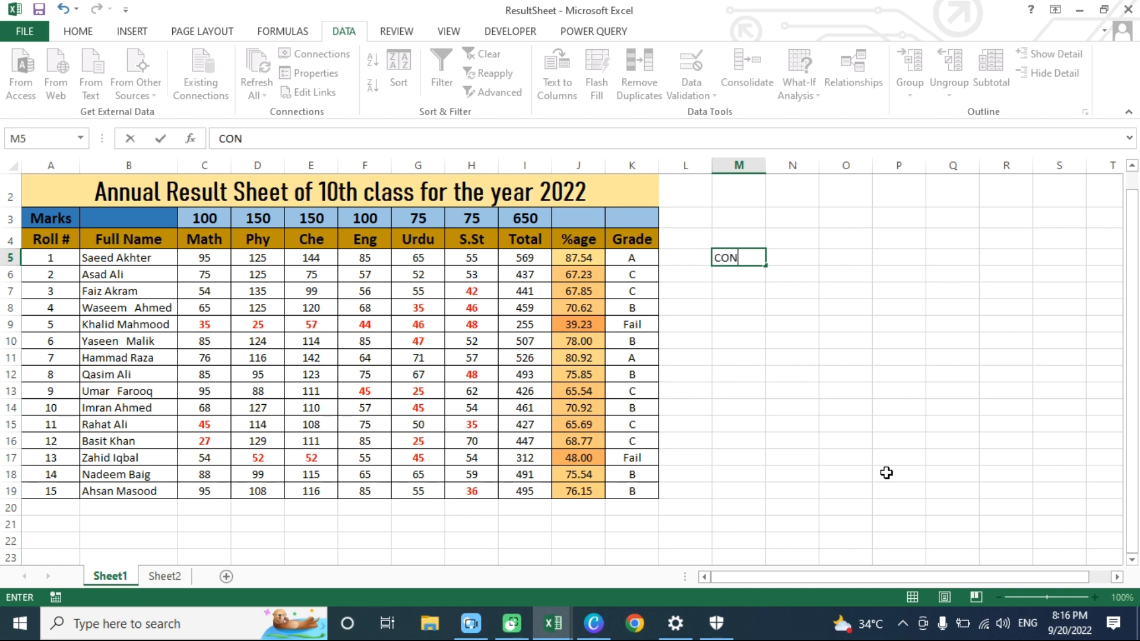
text(ENATE())
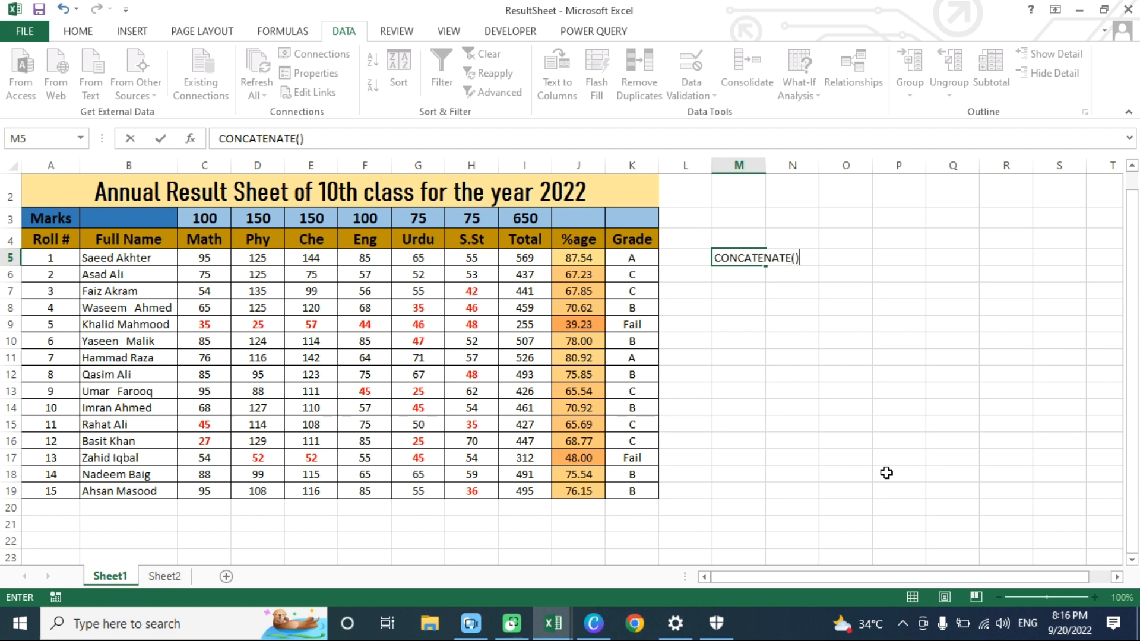
key(Return)
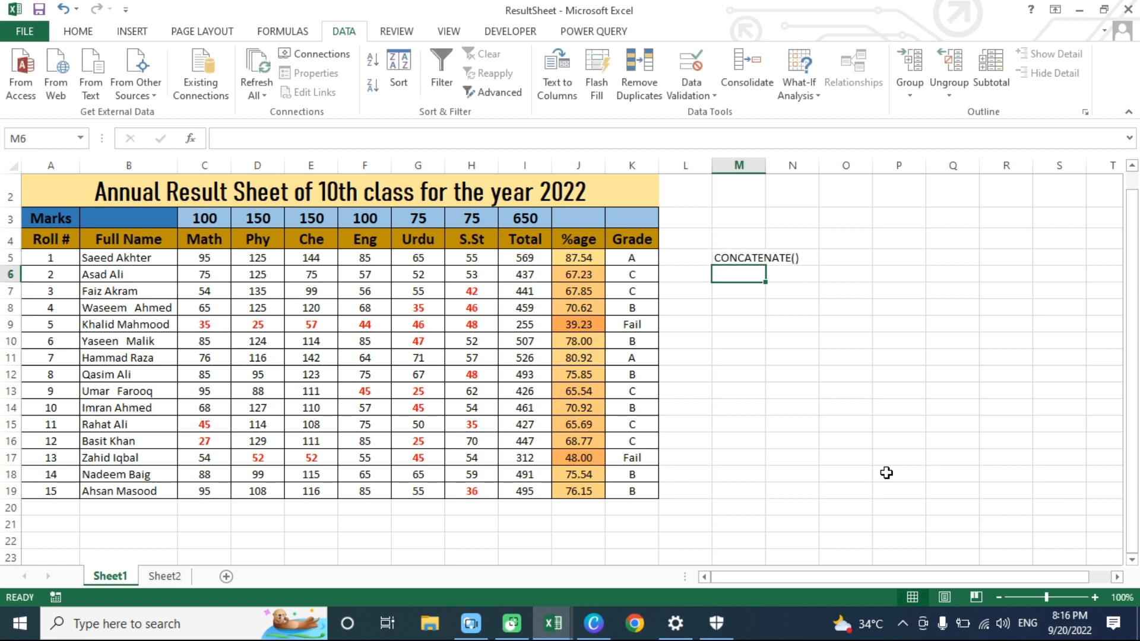
- List the functions UPPER(), LOWER() and PROPER() as plain text in cells M6 to M8
text(UPPE)
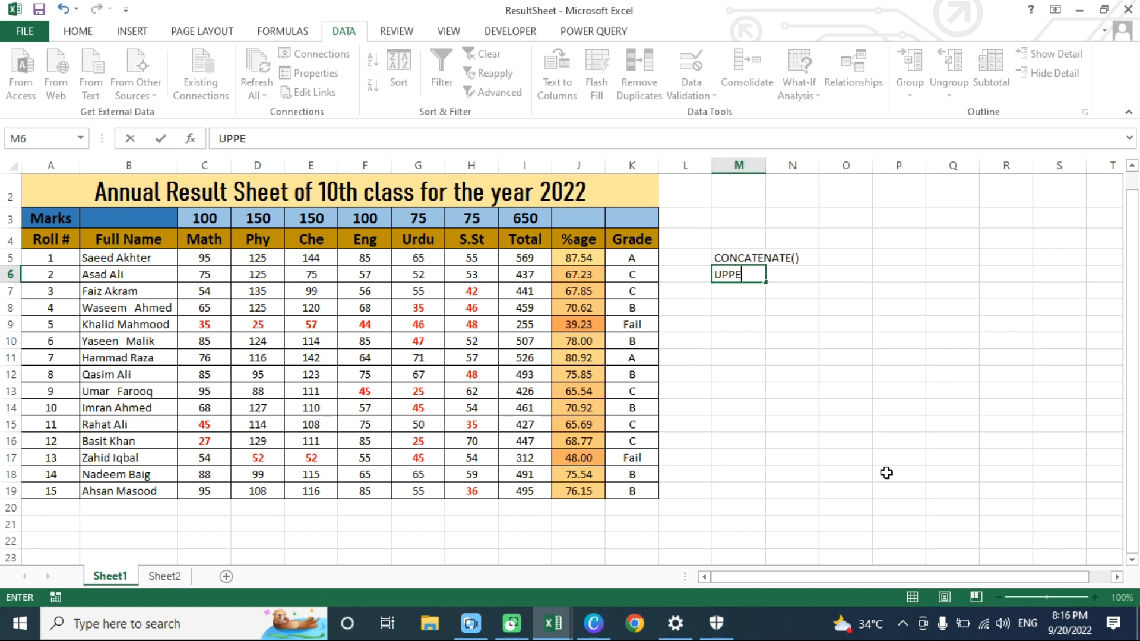
text(R())
key(Return)
text(LOWER())
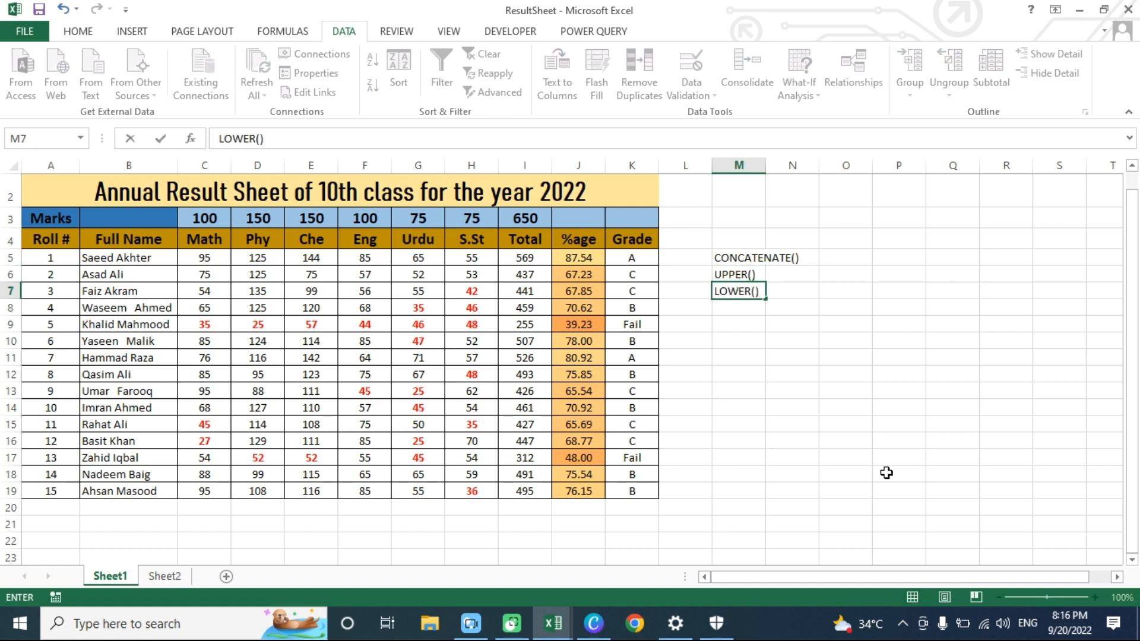
key(Return)
text(PROPER())
key(Return)
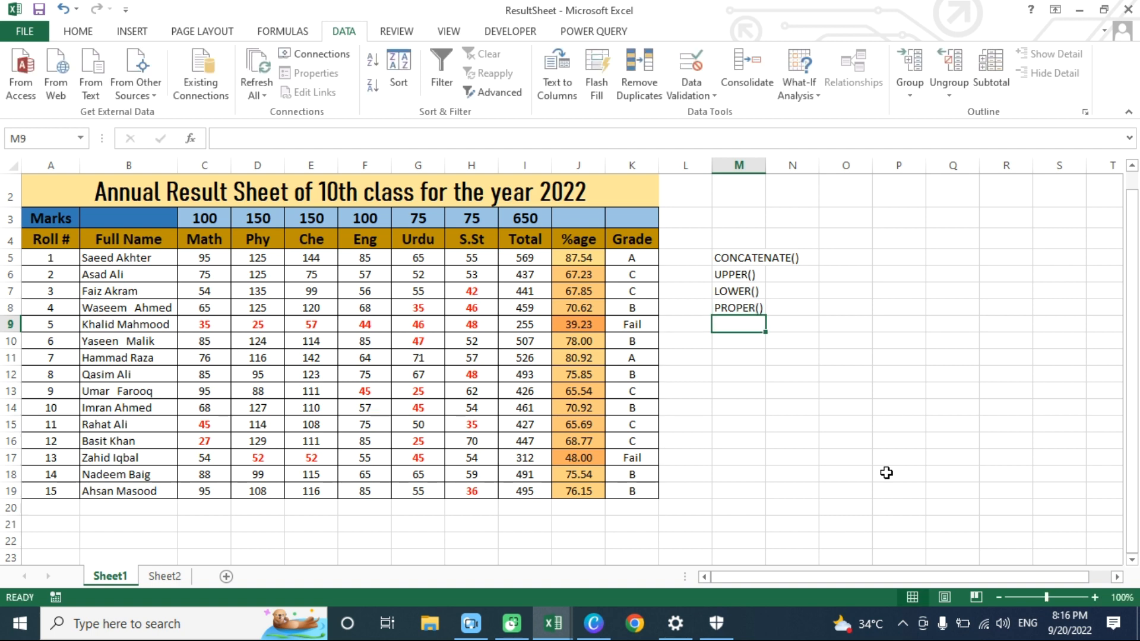
- Add LEFT(), RIGHT(), MID() and TRIM() as plain text in cells M9 to M12
text(LEFT())
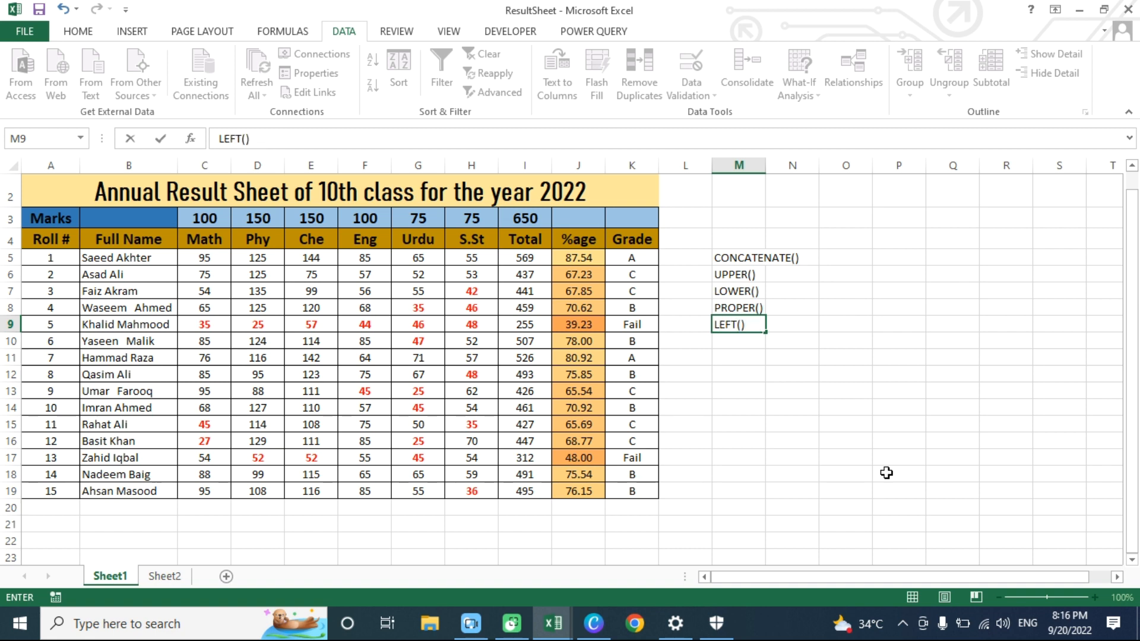
key(Return)
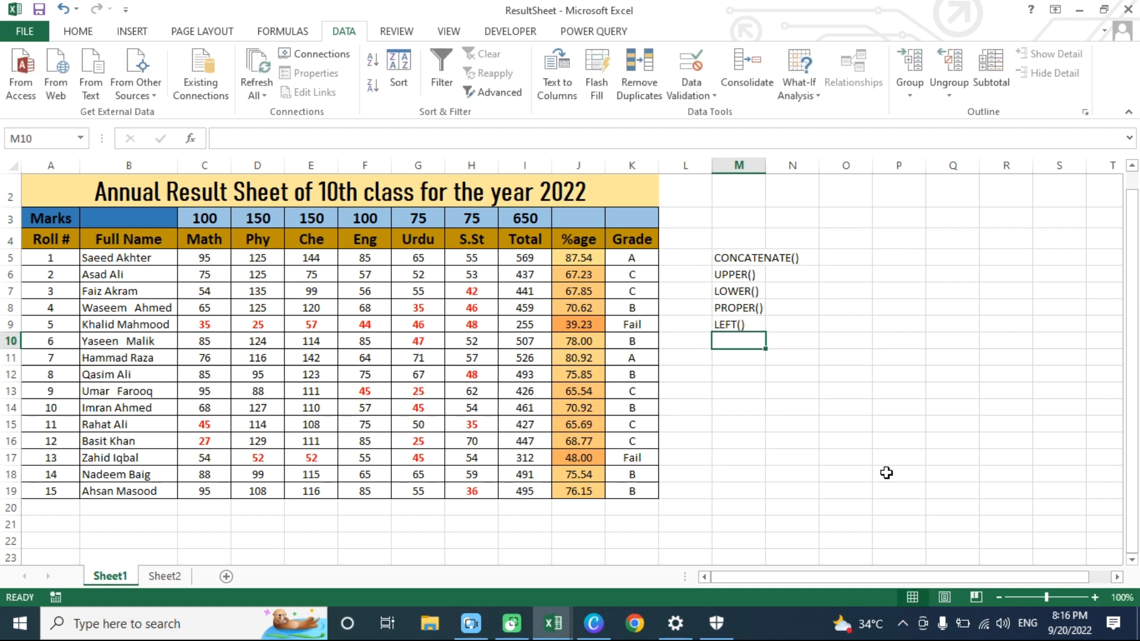
text(RIGHT())
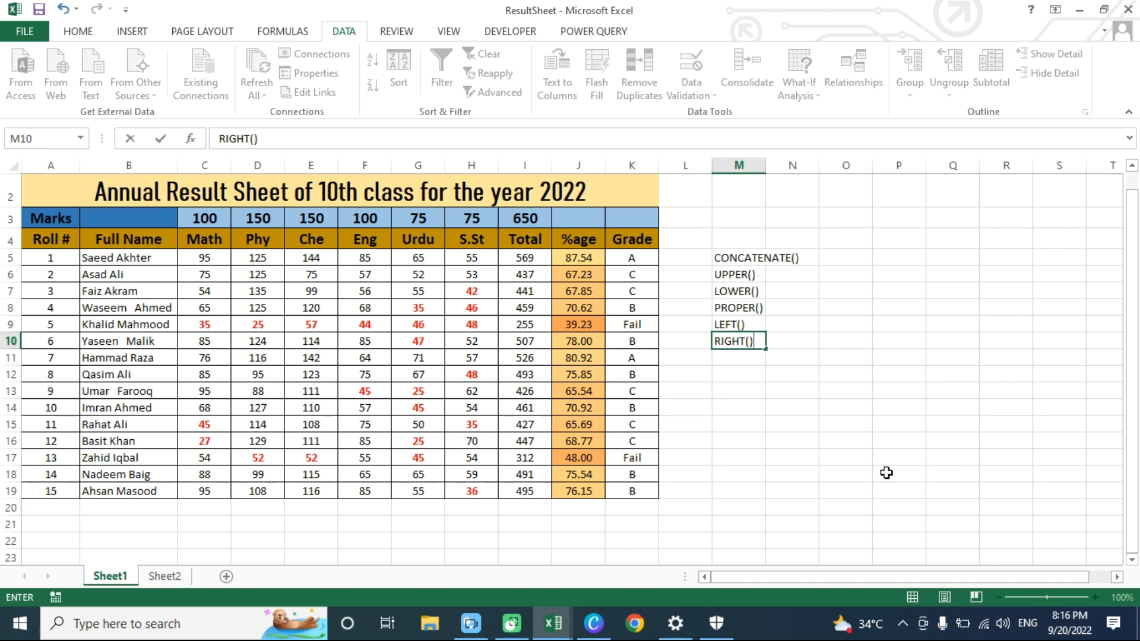
key(Return)
text(MID())
key(Return)
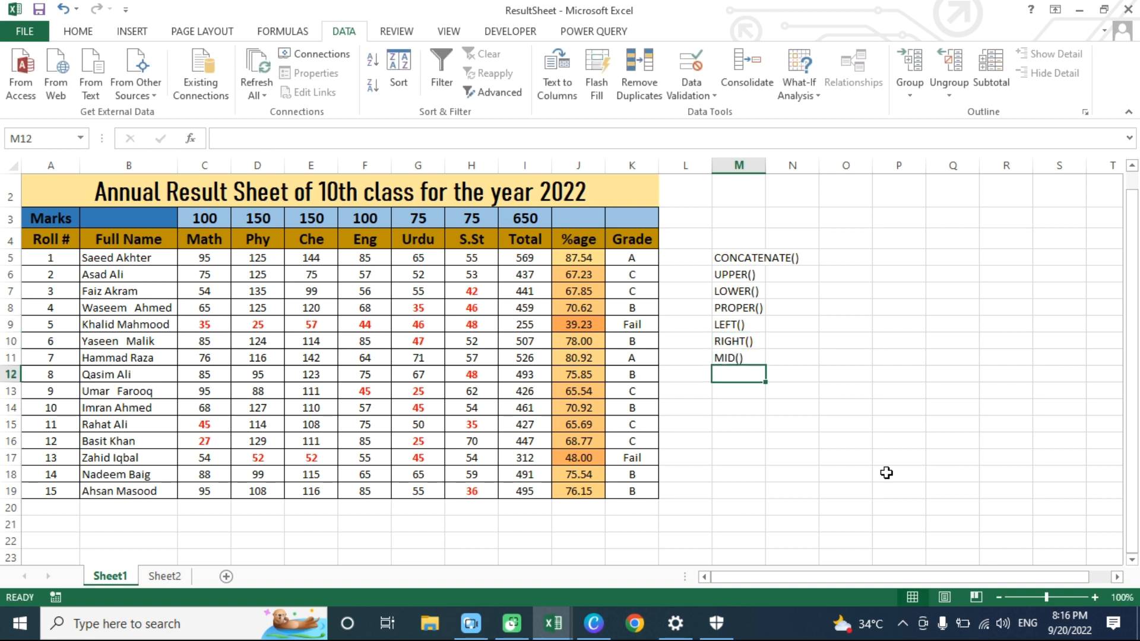
text(TRIM())
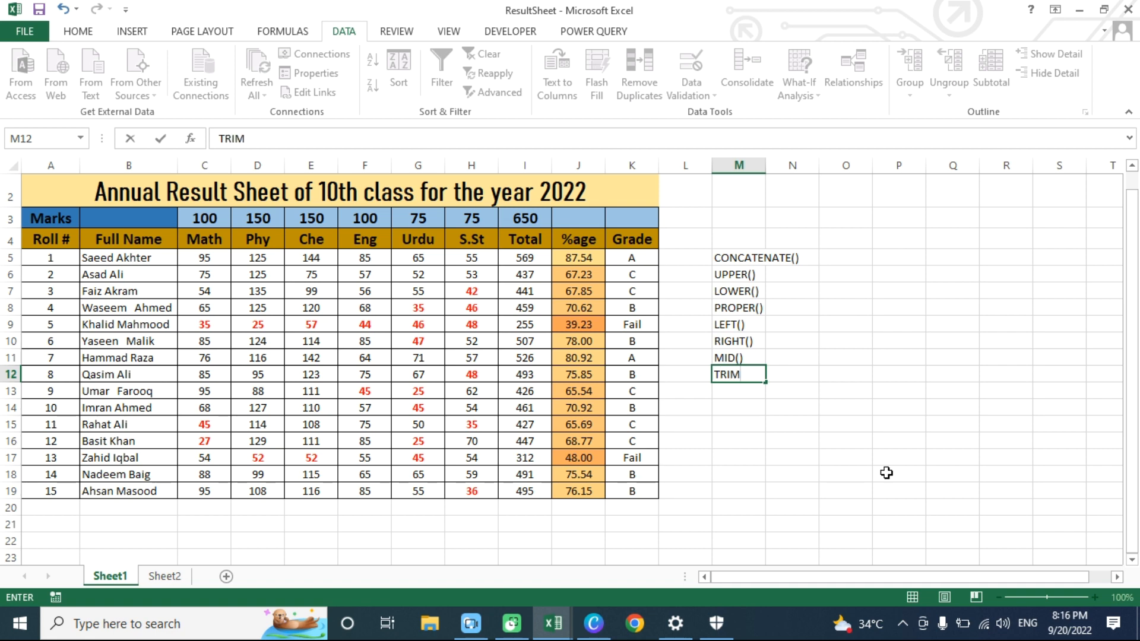
key(Return)
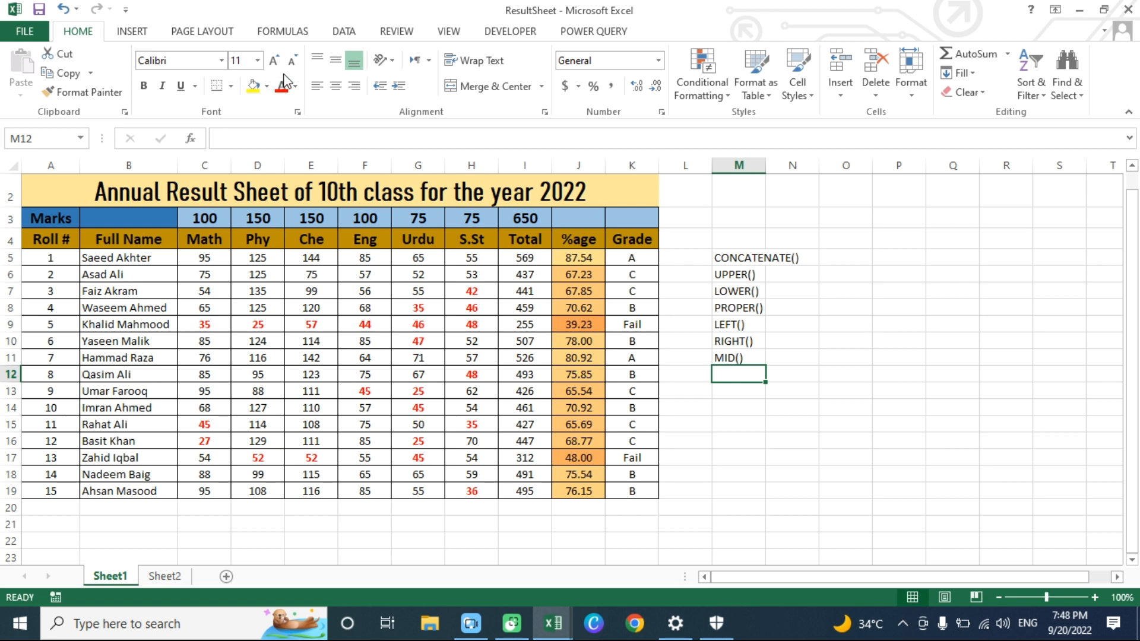
click(132, 239)
drag(117, 257, 119, 485)
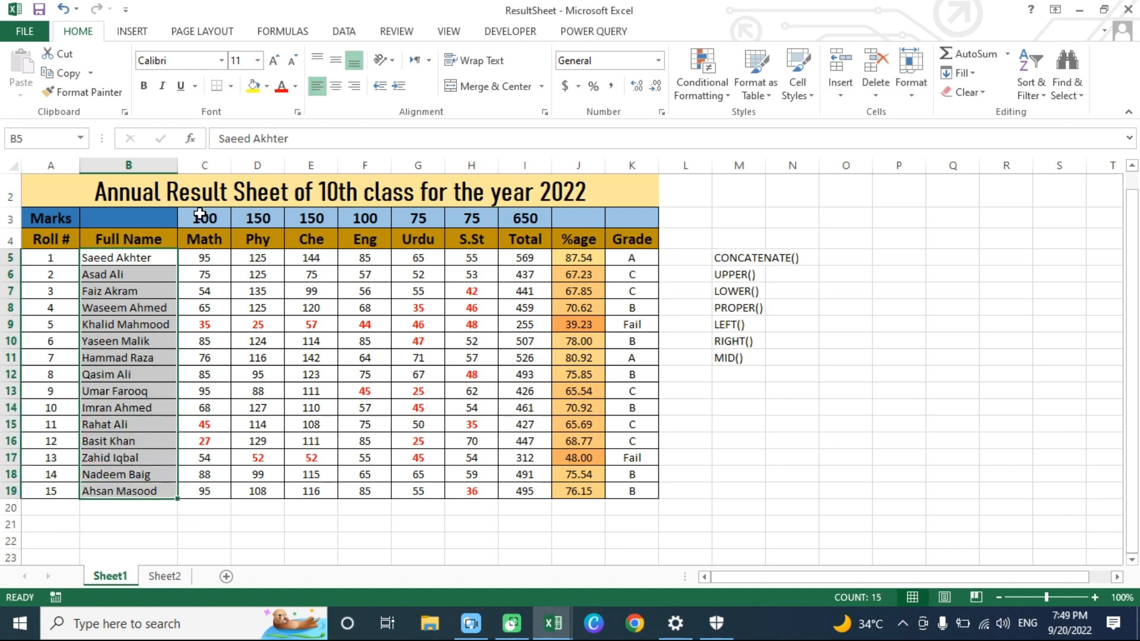
drag(210, 165, 251, 165)
right_click(205, 165)
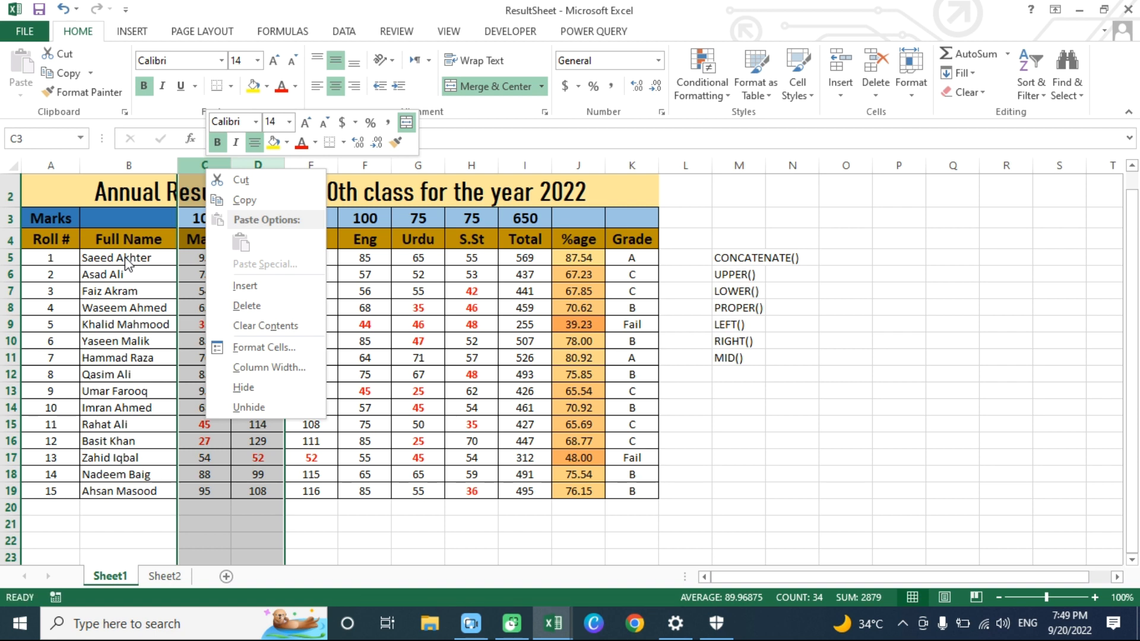
key(Escape)
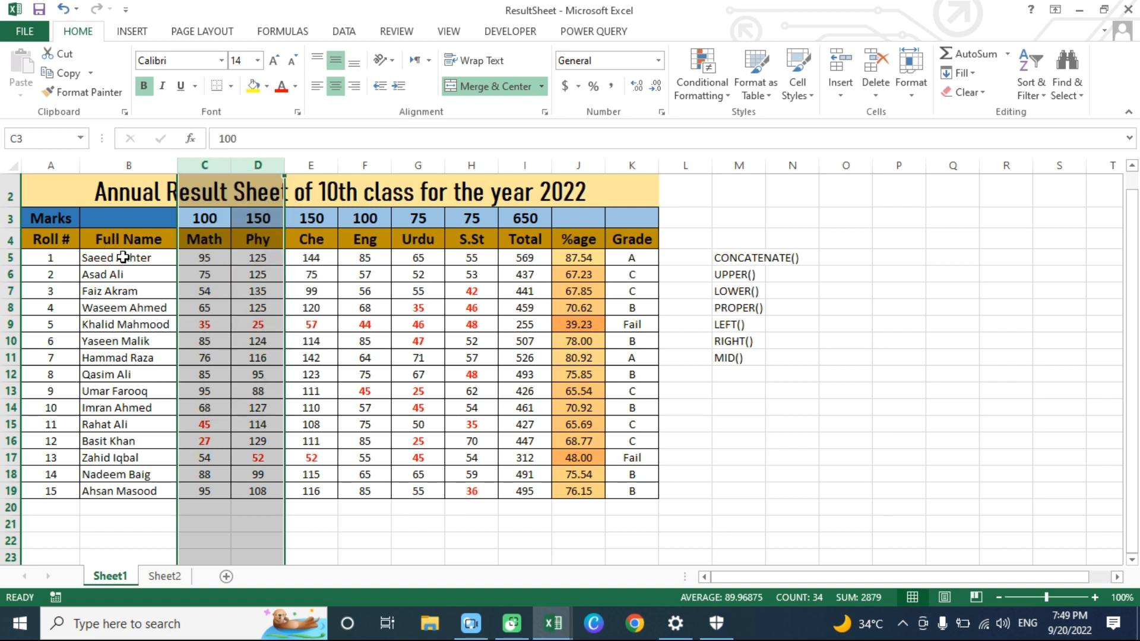
click(126, 289)
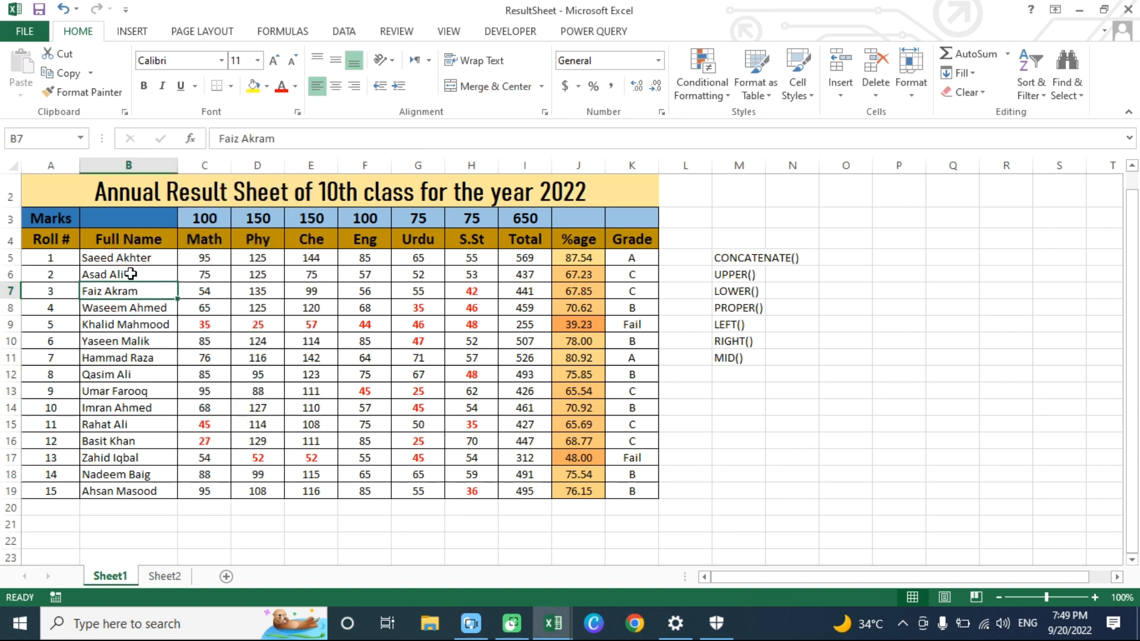
- Insert two blank columns between the Full Name and Math columns
drag(201, 161, 252, 163)
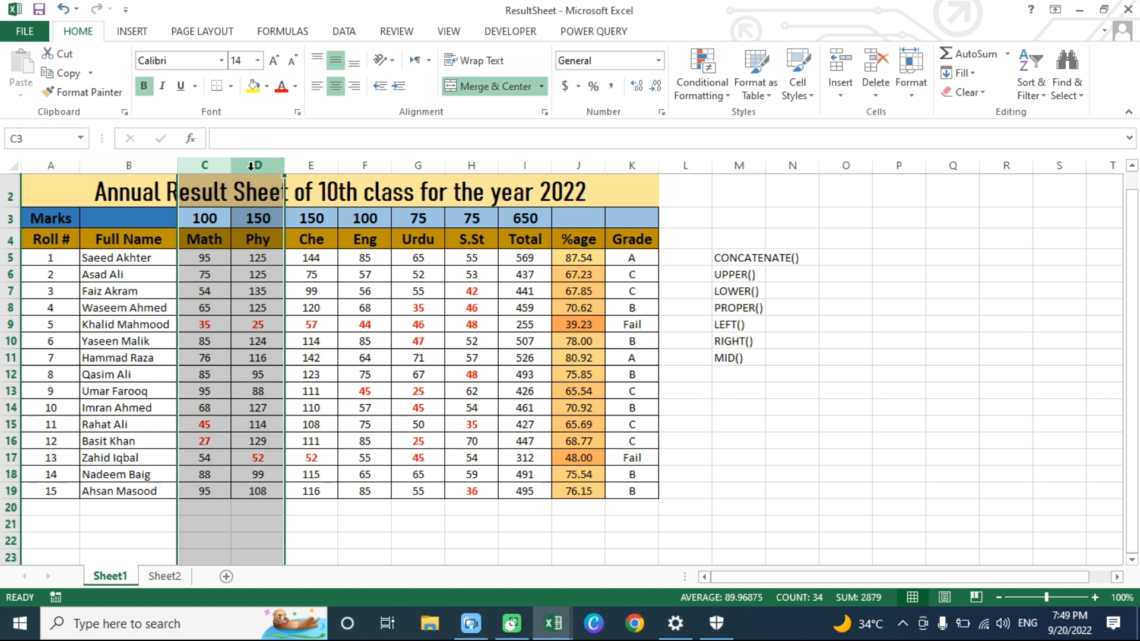
right_click(207, 162)
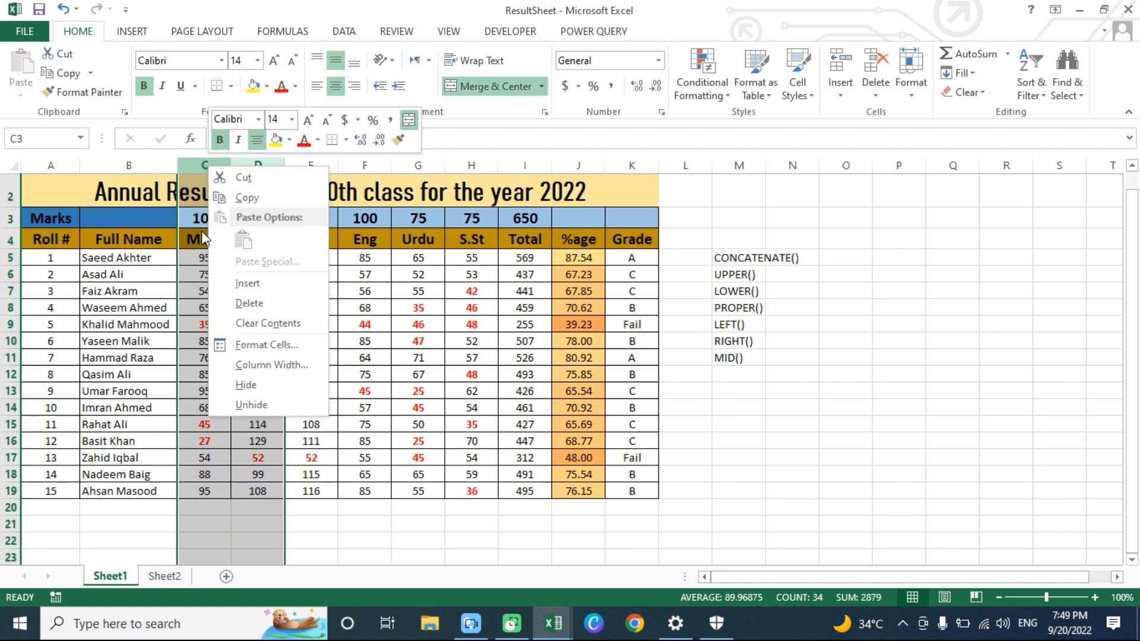
click(257, 289)
click(239, 305)
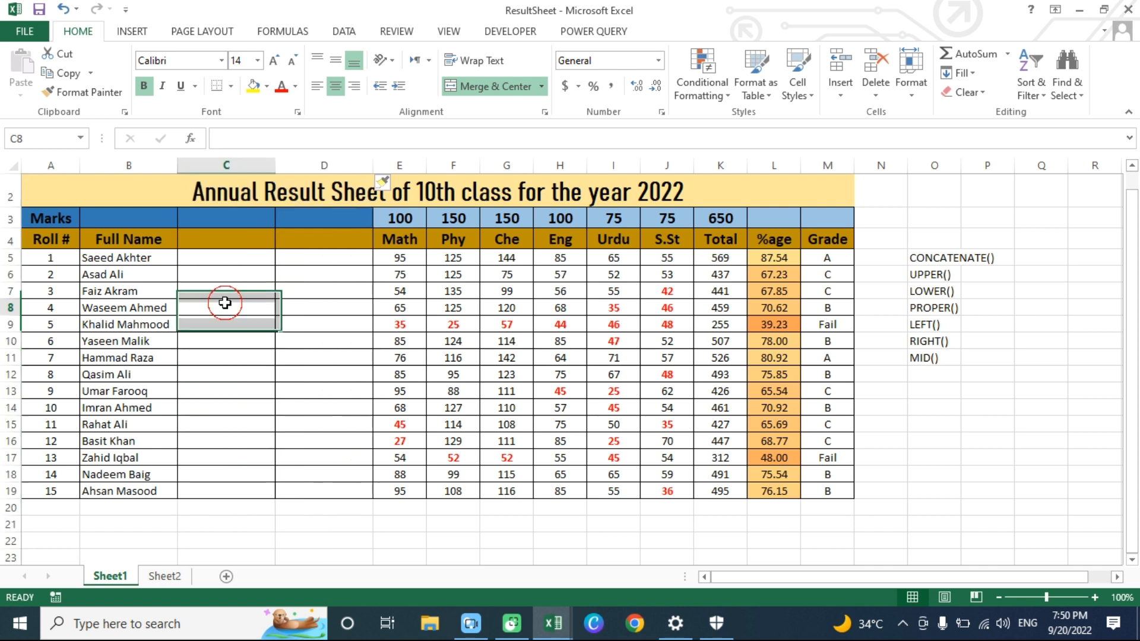
- Start Text to Columns on the full names in B5:B19 and choose Delimited as the original data type
key(alt+a)
drag(122, 258, 135, 491)
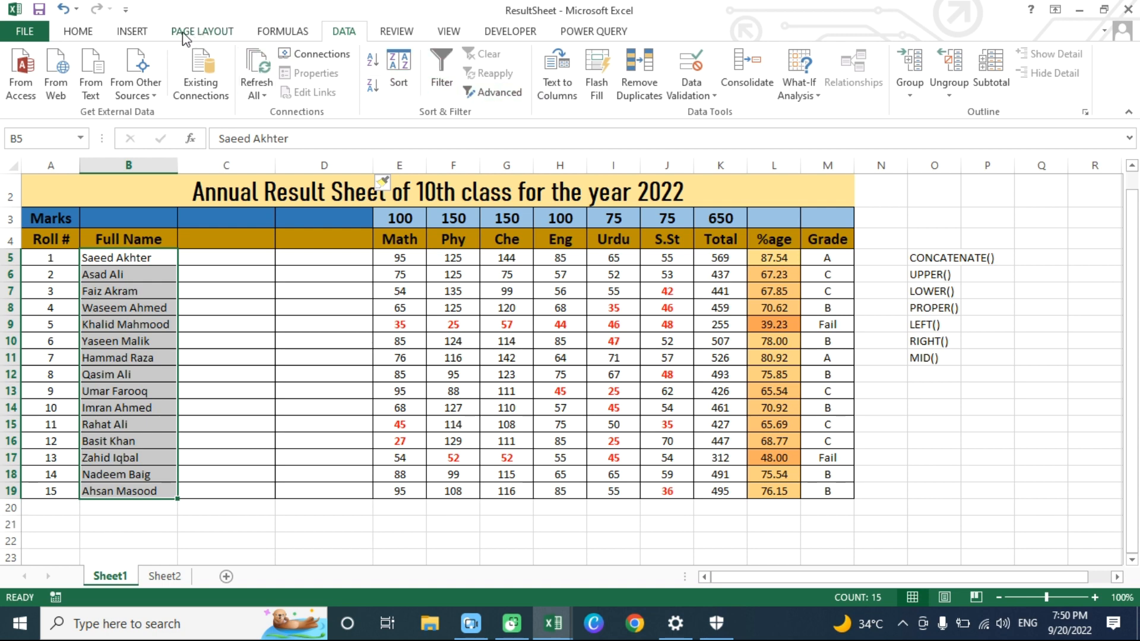
click(562, 98)
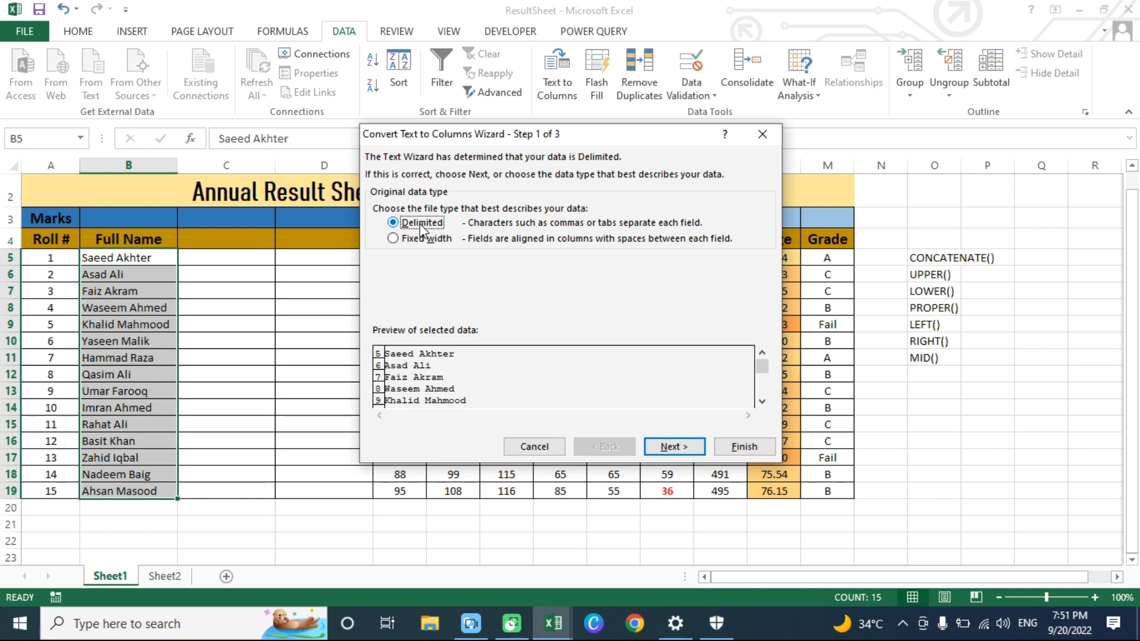
click(409, 240)
click(417, 225)
click(678, 449)
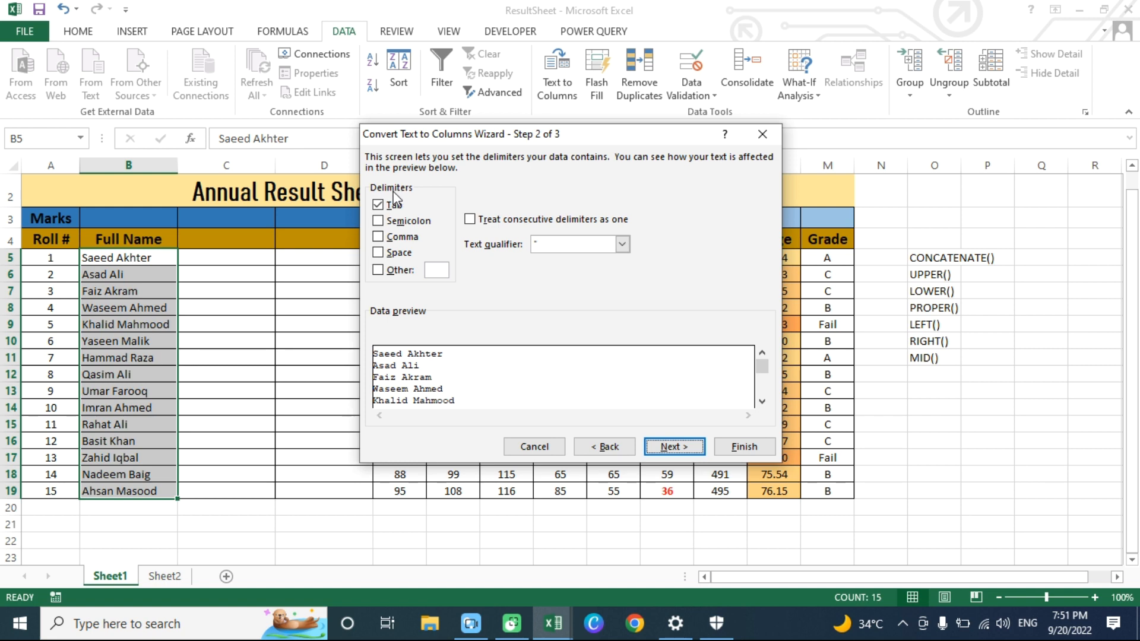
- Split the names using Space instead of Tab as the delimiter, finish the conversion and allow existing data to be replaced
click(380, 206)
click(380, 255)
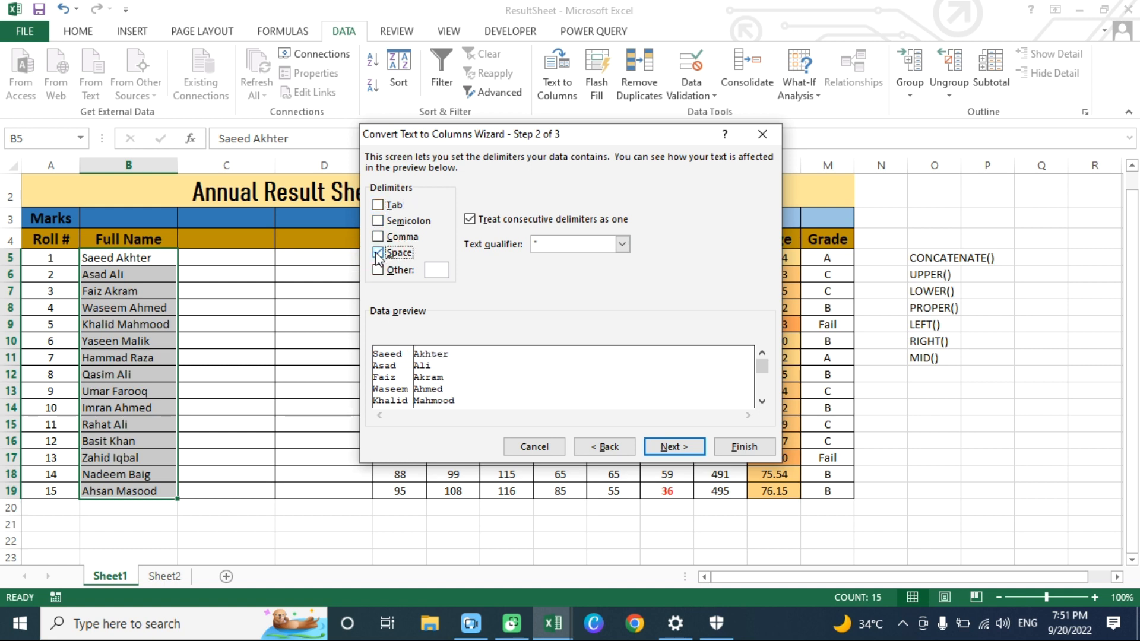
click(683, 447)
click(743, 447)
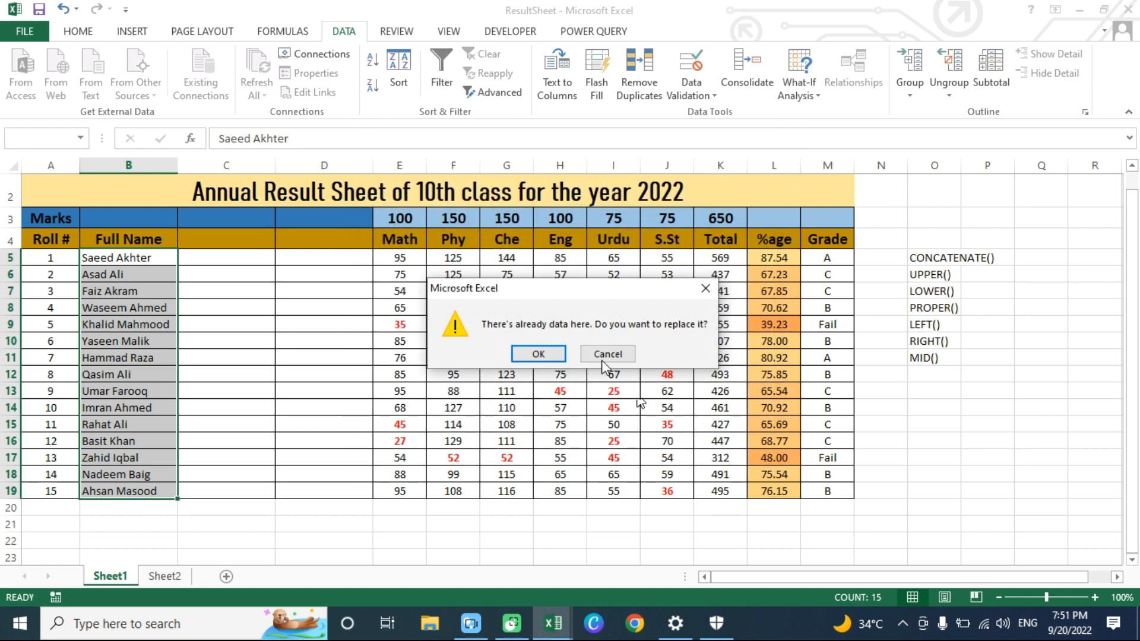
click(531, 356)
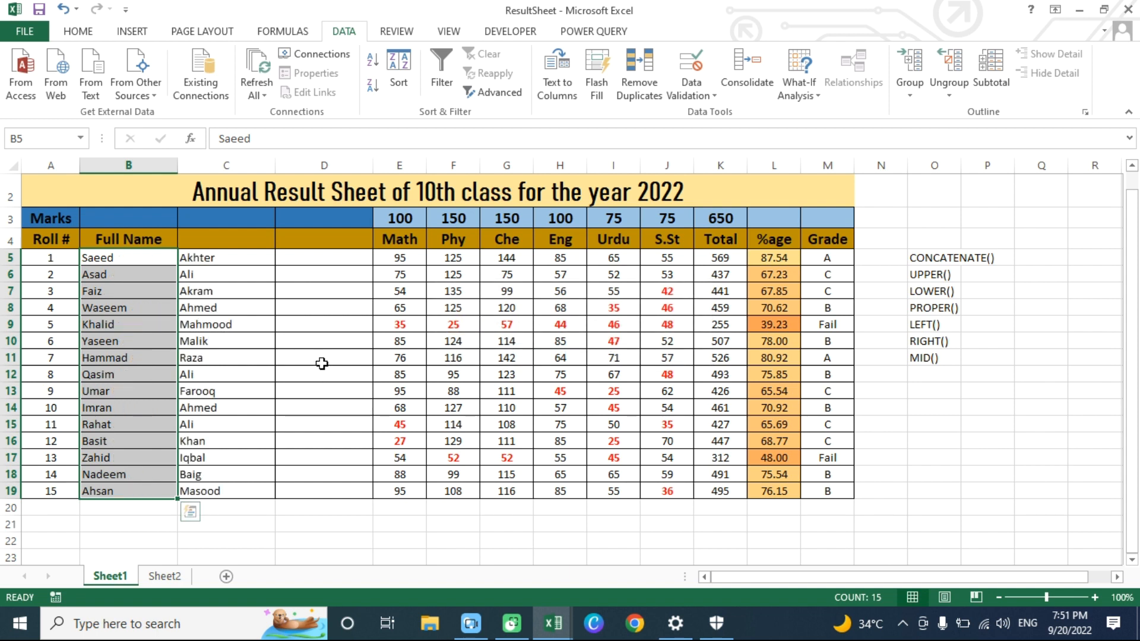